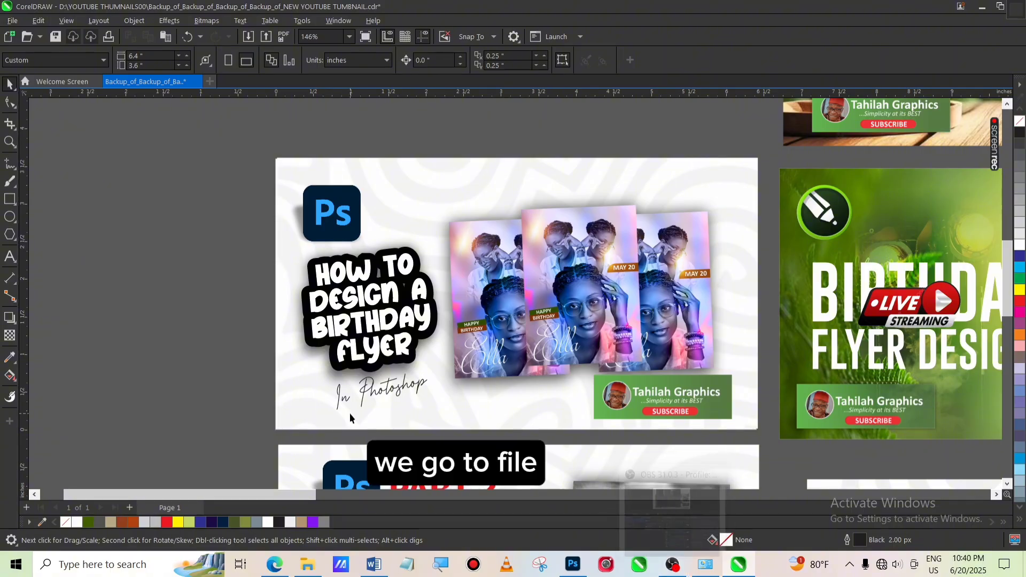
Create a new 6.4 x 3.6 inch document at 300 dpi
{"action": "left_click", "coordinate": [13, 21]}
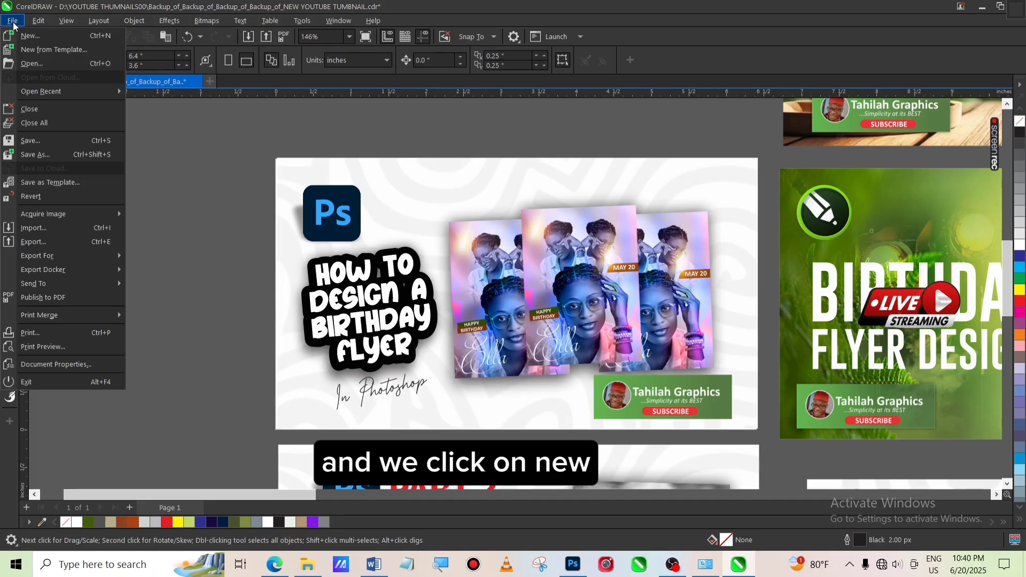
{"action": "left_click", "coordinate": [28, 36]}
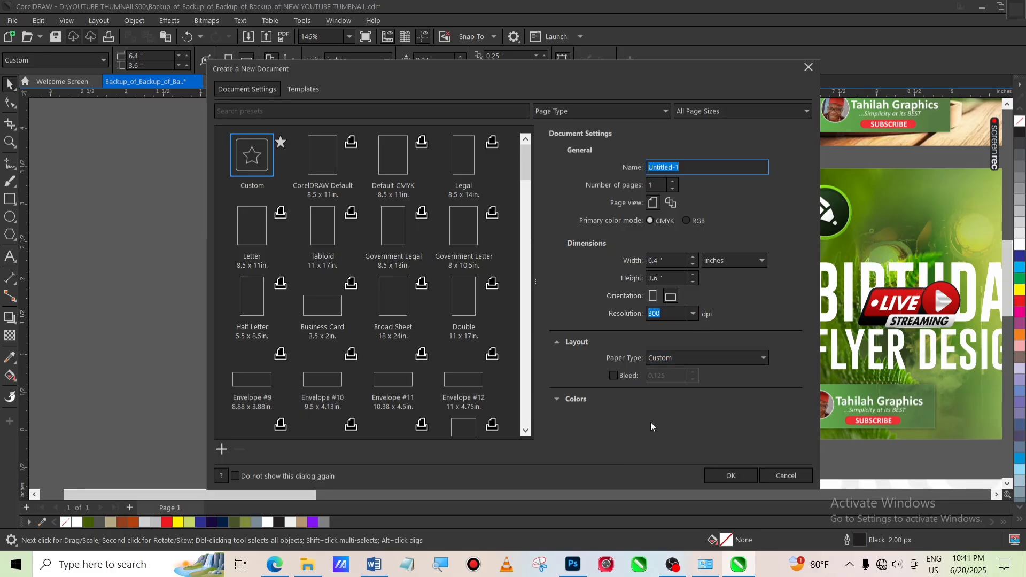
{"action": "left_click", "coordinate": [729, 475]}
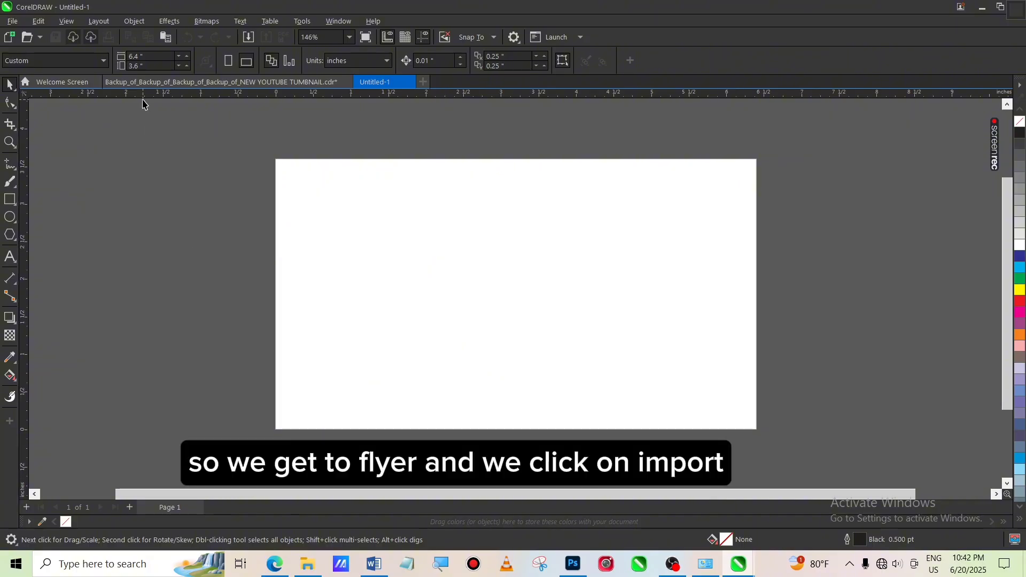
Import the IFEANZI 01 image from the Desktop, place it about 2.4 inches square, and move it to the page's right half
{"action": "left_click", "coordinate": [13, 22]}
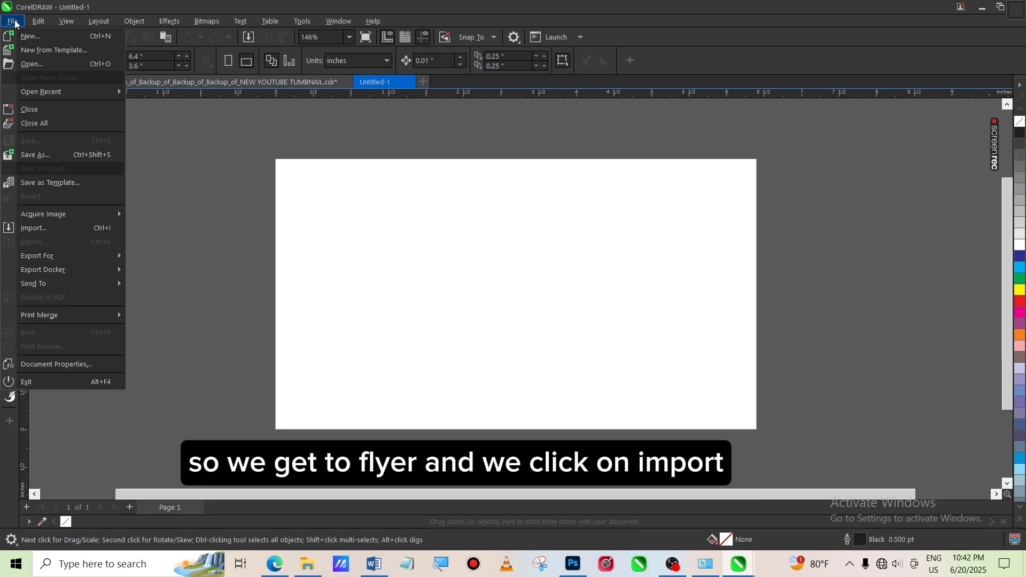
{"action": "left_click", "coordinate": [39, 231]}
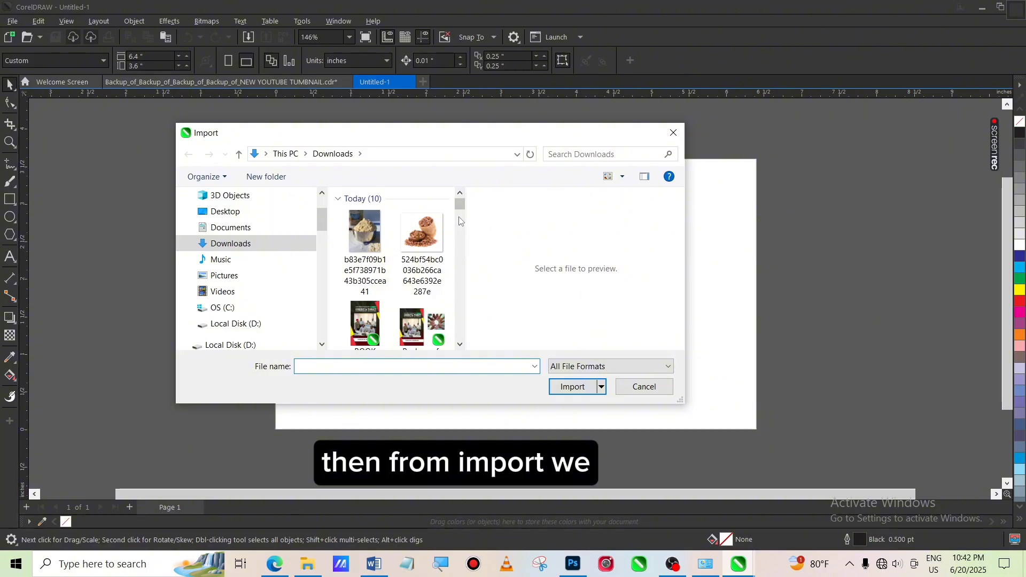
{"action": "left_click", "coordinate": [294, 213]}
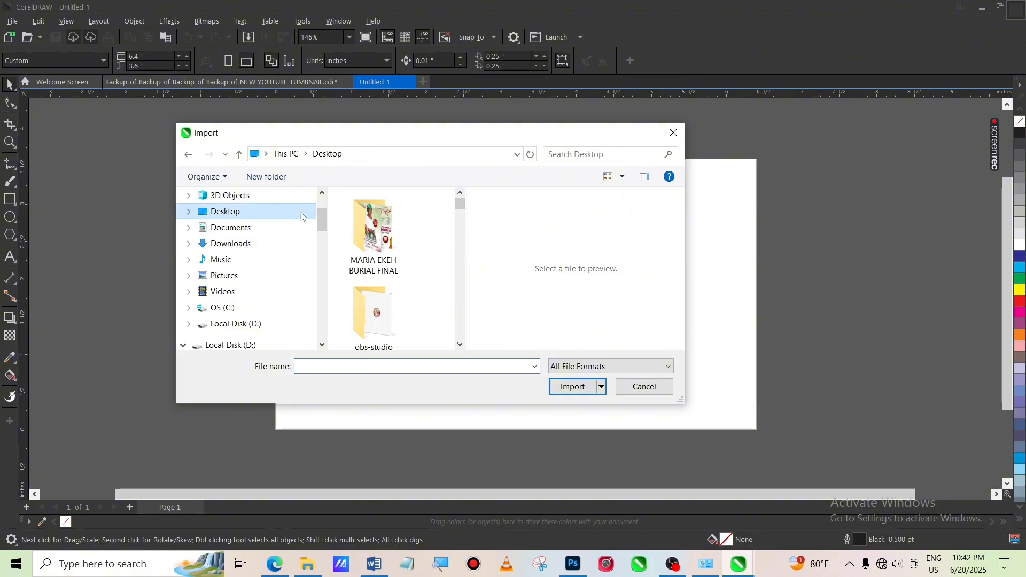
{"action": "left_click_drag", "start_coordinate": [460, 203], "coordinate": [463, 287]}
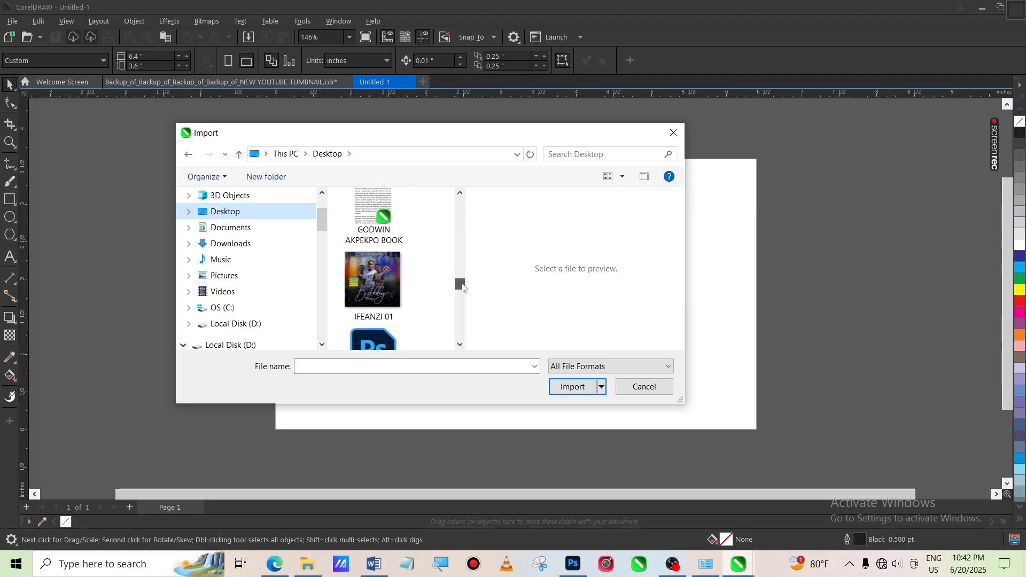
{"action": "left_click", "coordinate": [382, 279]}
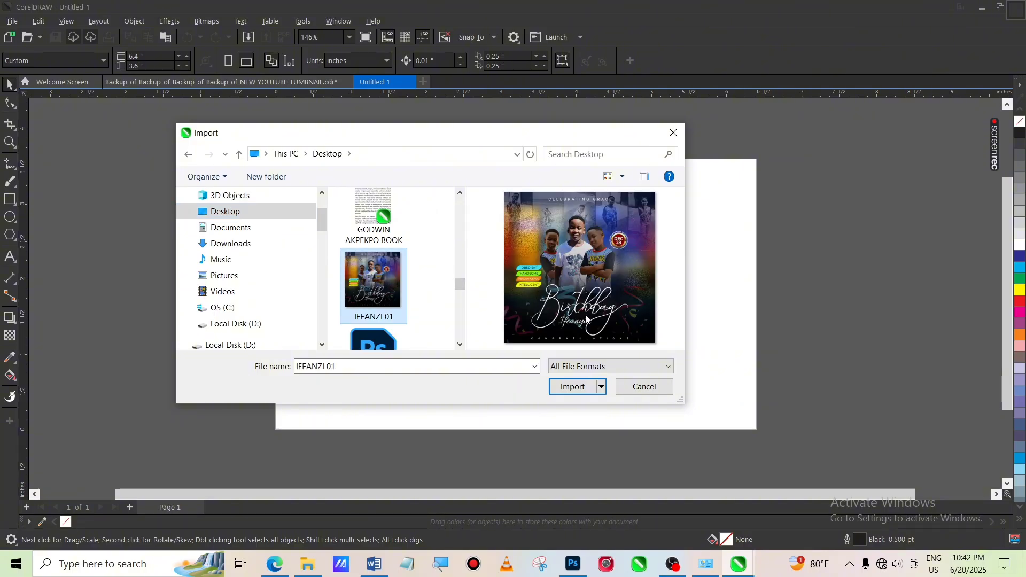
{"action": "left_click", "coordinate": [571, 389]}
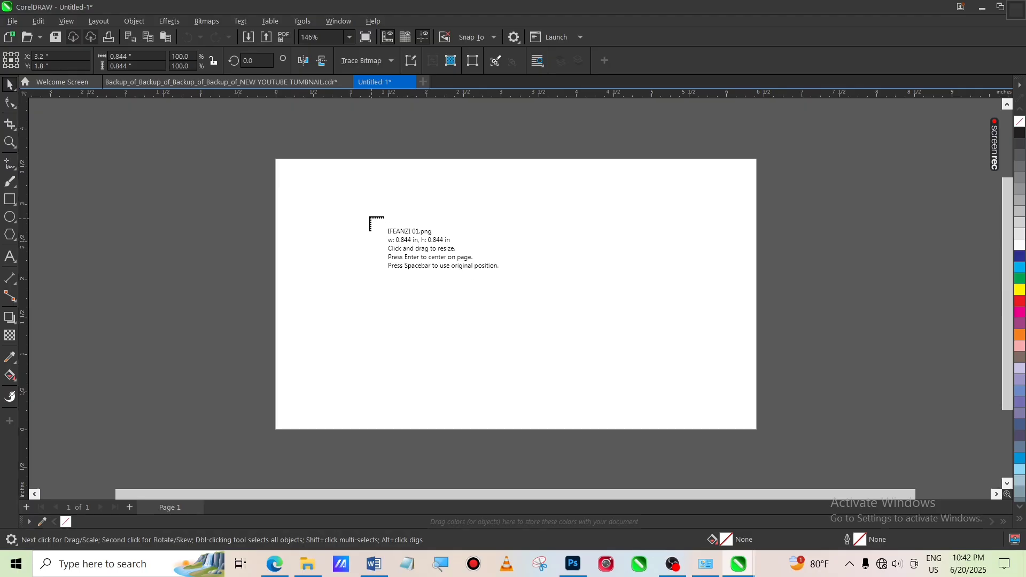
{"action": "left_click_drag", "start_coordinate": [369, 216], "coordinate": [571, 393]}
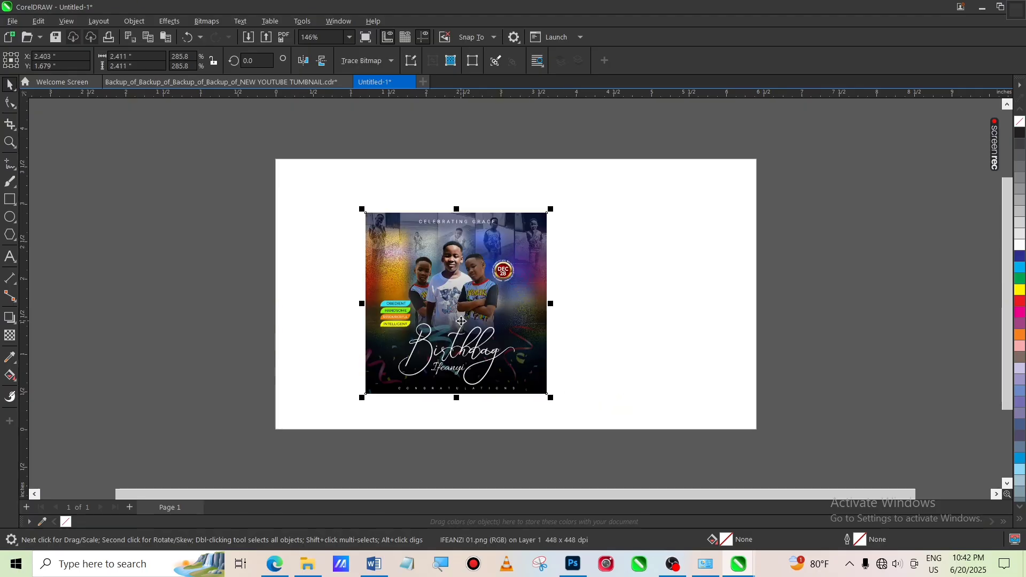
{"action": "left_click_drag", "start_coordinate": [462, 320], "coordinate": [601, 310]}
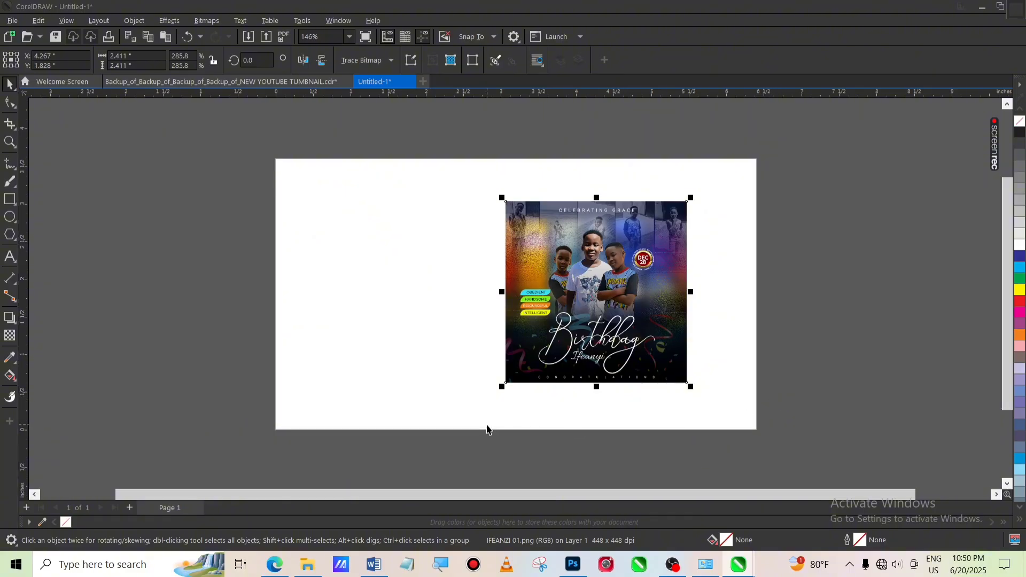
Create a rectangle frame covering the whole page with the Rectangle tool
{"action": "double_click", "coordinate": [9, 200]}
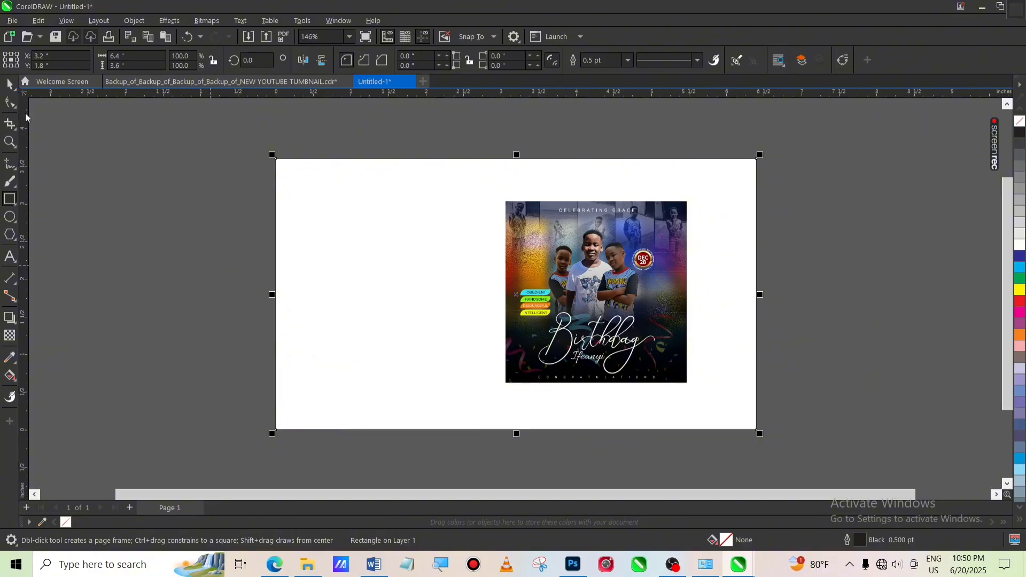
{"action": "left_click", "coordinate": [10, 86]}
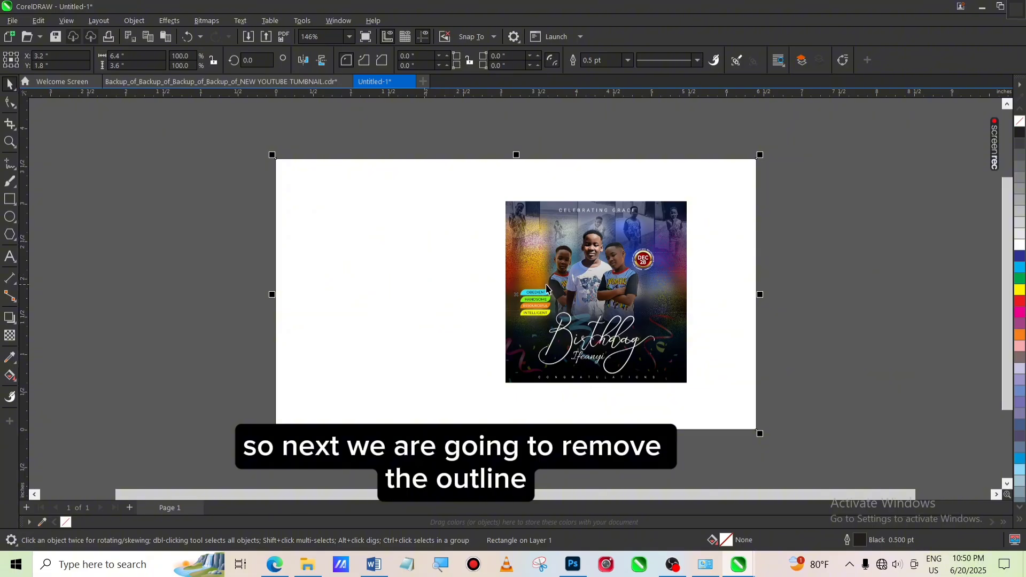
{"action": "left_click_drag", "start_coordinate": [451, 304], "coordinate": [491, 365]}
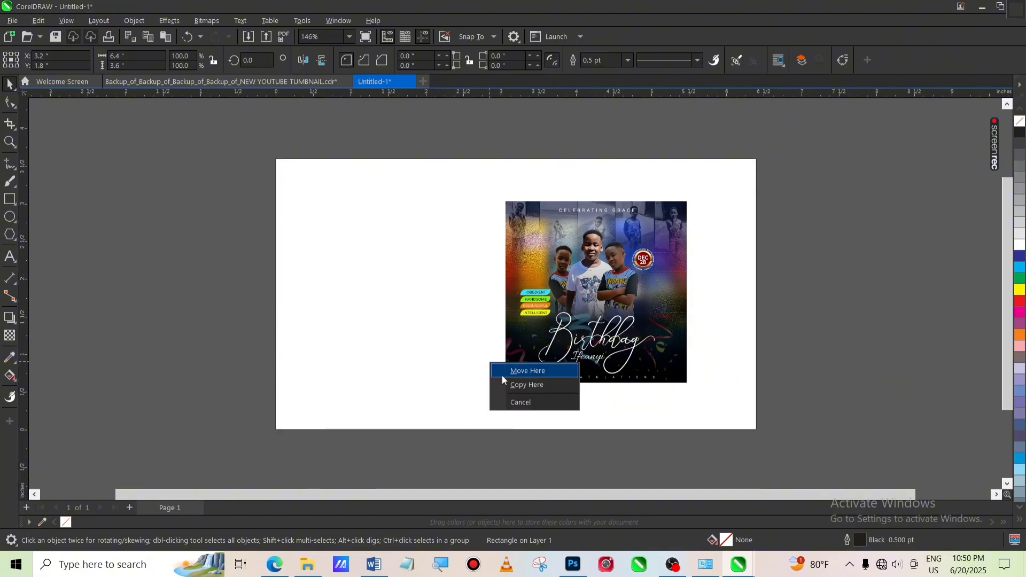
{"action": "left_click", "coordinate": [527, 403]}
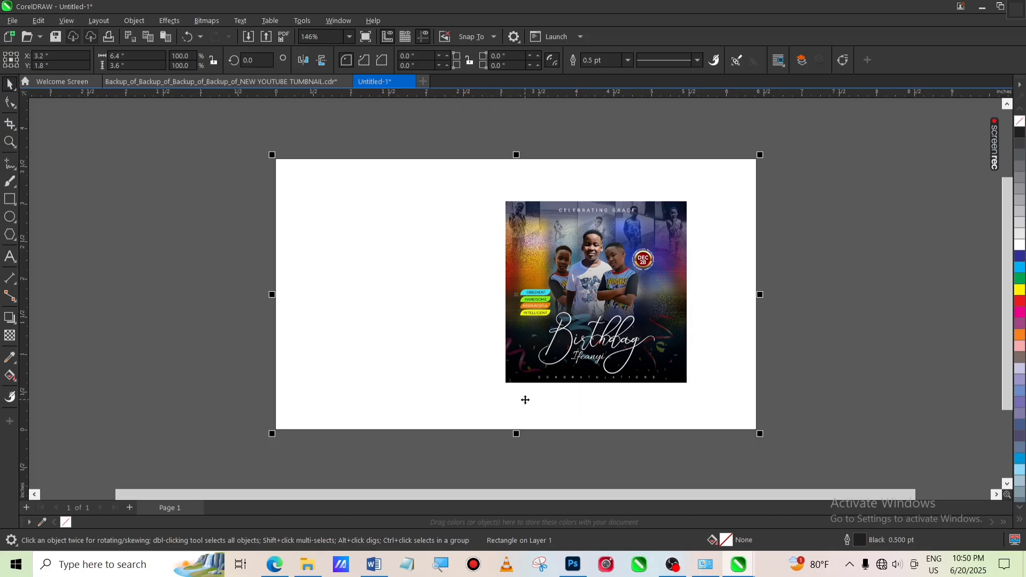
{"action": "left_click_drag", "start_coordinate": [414, 271], "coordinate": [374, 364]}
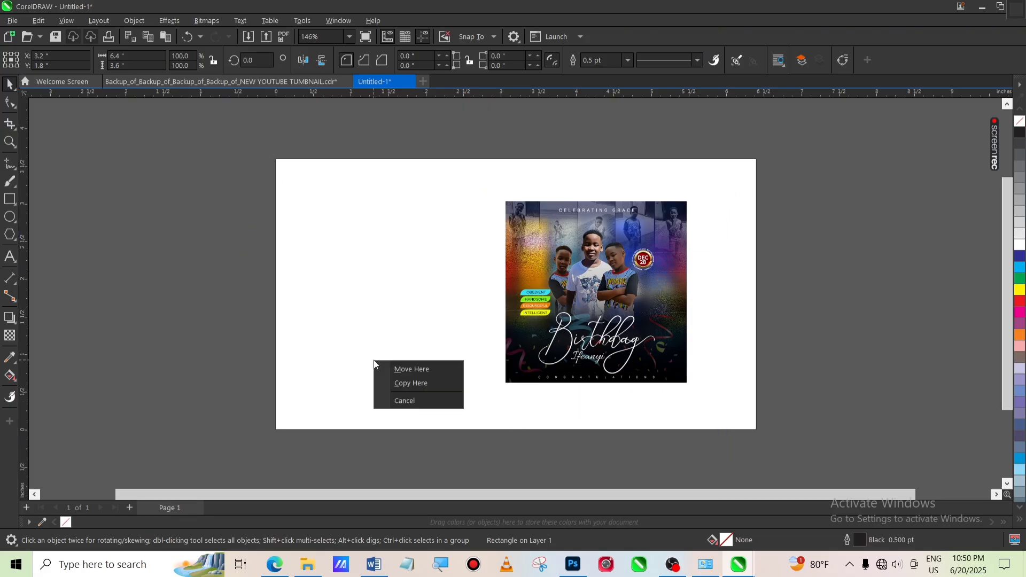
{"action": "left_click", "coordinate": [396, 400]}
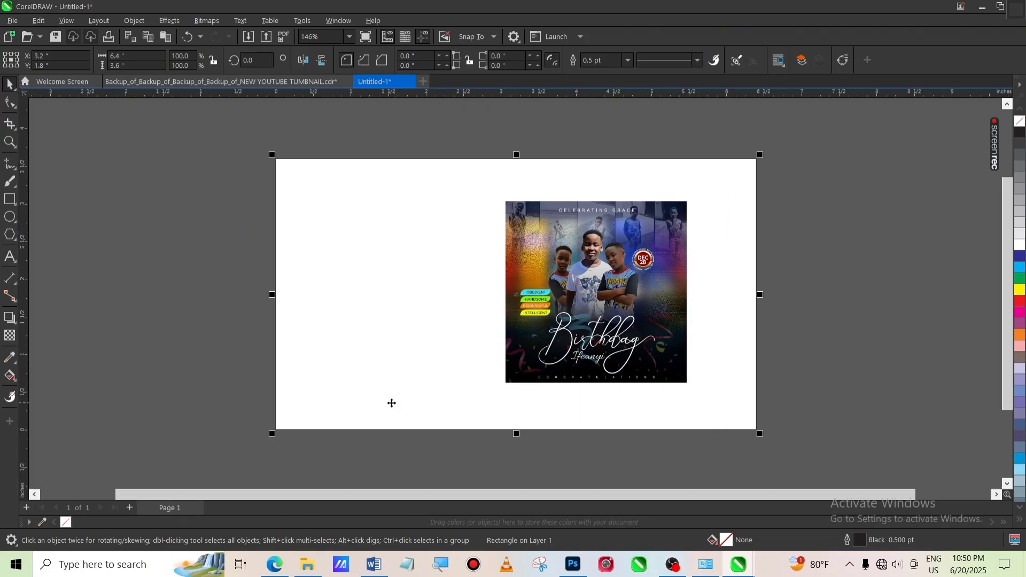
{"action": "left_click_drag", "start_coordinate": [320, 288], "coordinate": [348, 373]}
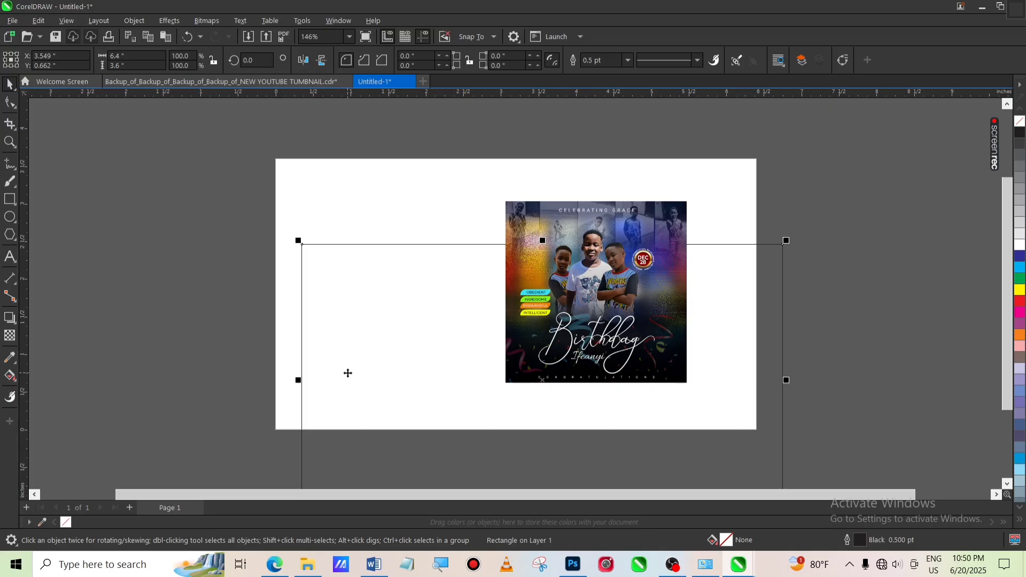
{"action": "key", "text": "ctrl+z"}
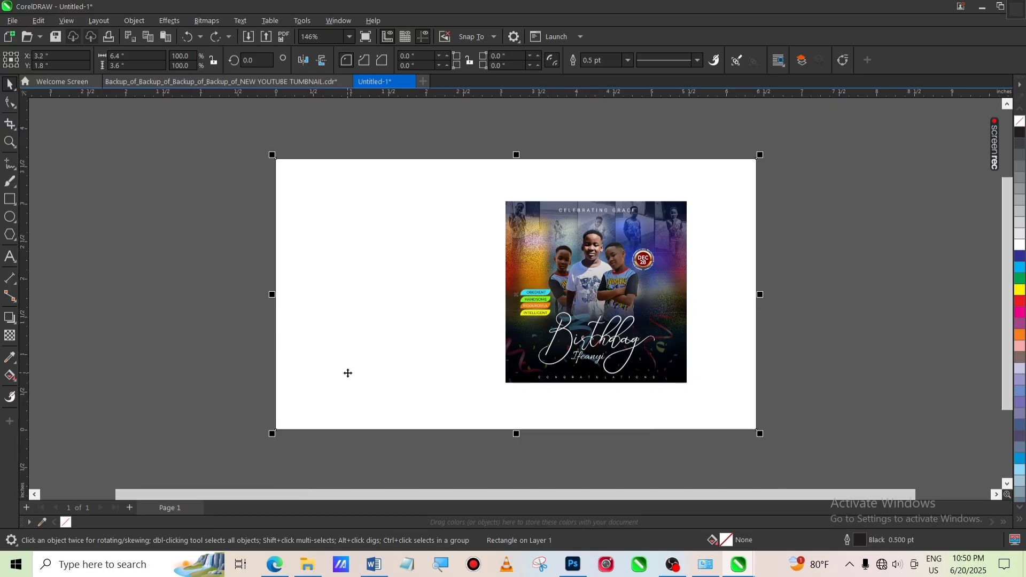
Remove the outline from the page-sized rectangle
{"action": "right_click", "coordinate": [1021, 124]}
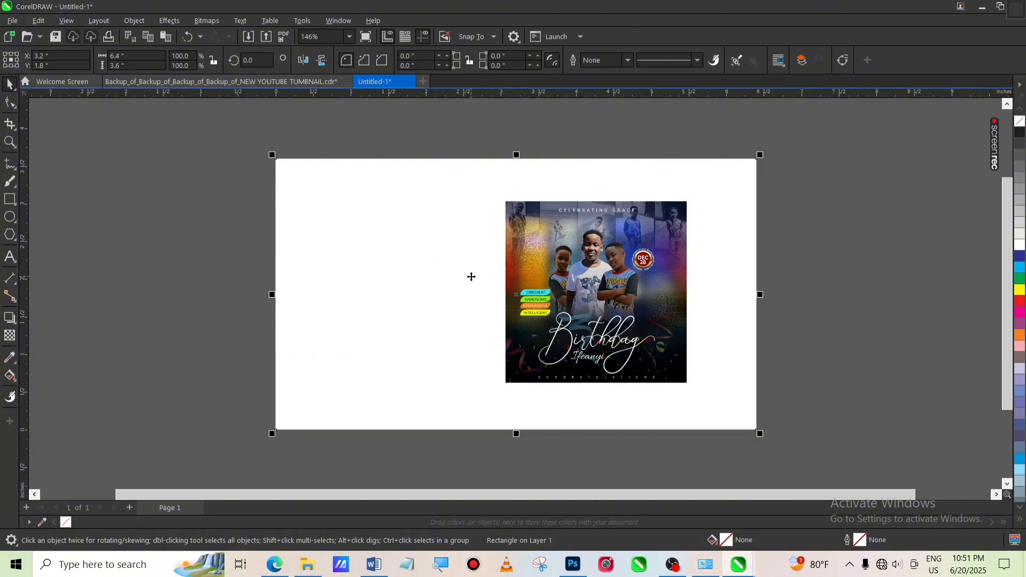
{"action": "left_click_drag", "start_coordinate": [470, 276], "coordinate": [494, 316]}
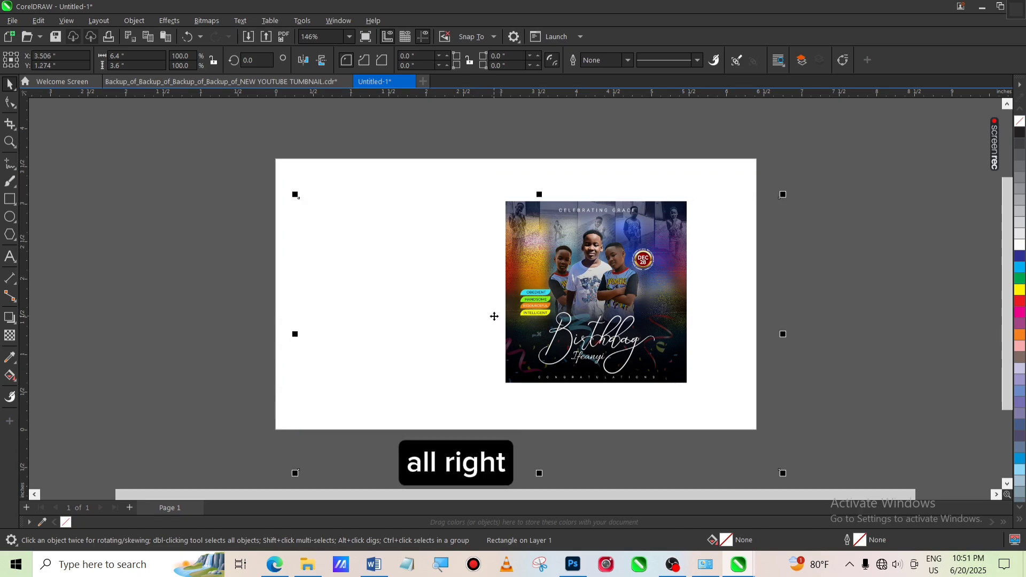
{"action": "key", "text": "ctrl+z"}
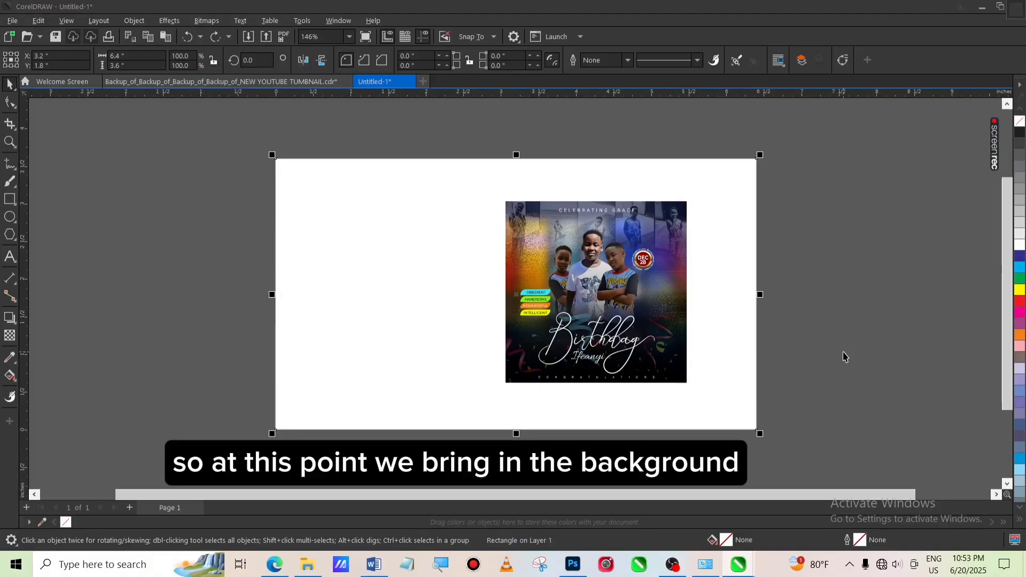
Import the yellow wave pattern image dc79902f-64dc-4ab6-b0e1-66286537fcb7 from the Desktop, placing it about 2 x 2.5 inches at the page's left
{"action": "left_click", "coordinate": [11, 22]}
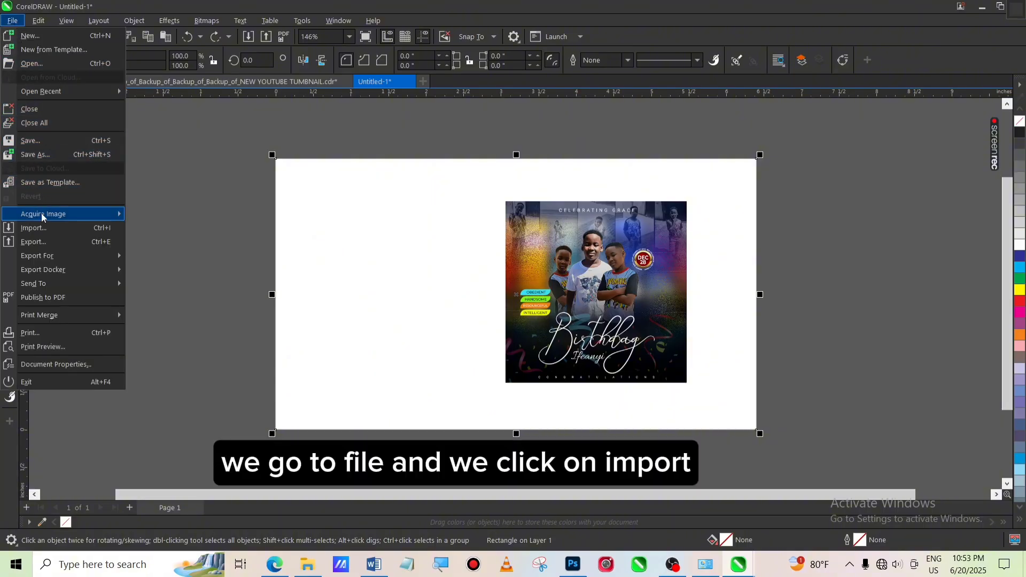
{"action": "left_click", "coordinate": [43, 228]}
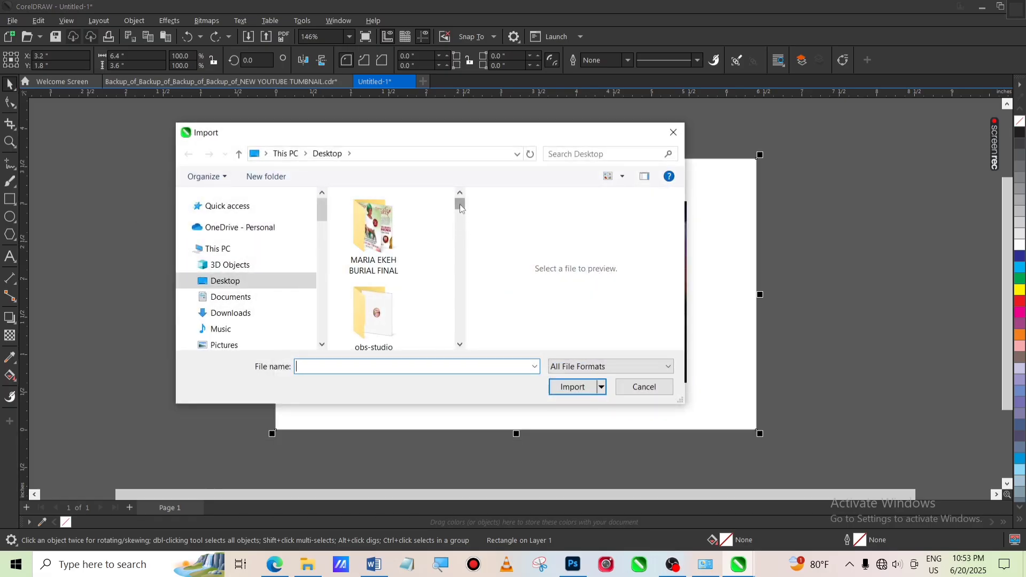
{"action": "left_click_drag", "start_coordinate": [459, 204], "coordinate": [461, 257]}
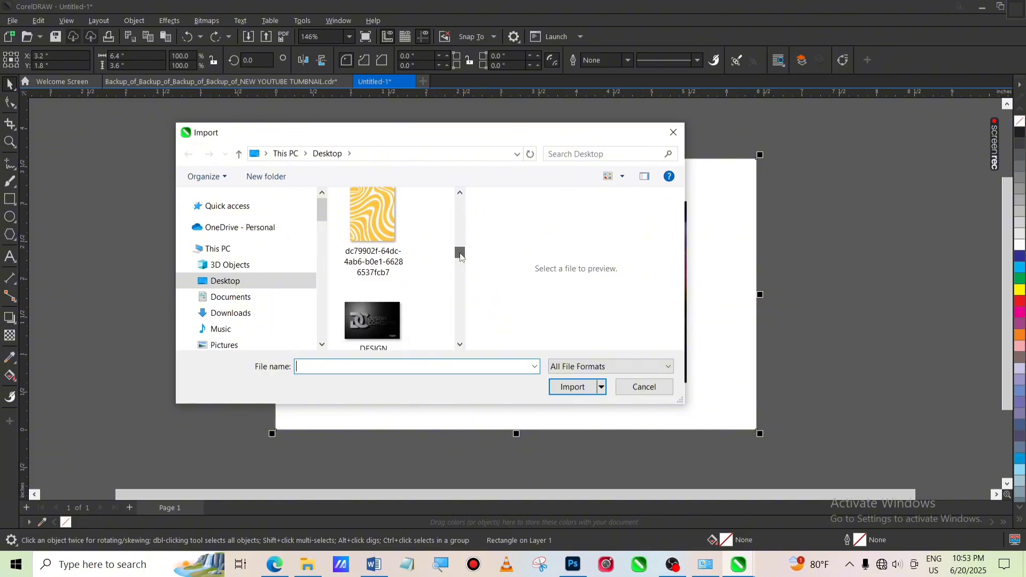
{"action": "left_click", "coordinate": [402, 229]}
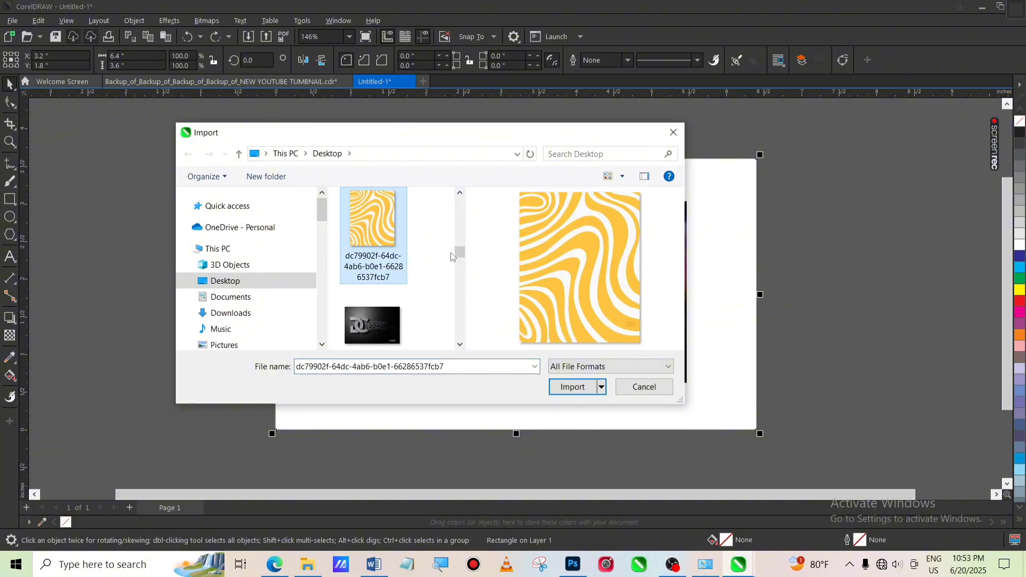
{"action": "left_click", "coordinate": [566, 388]}
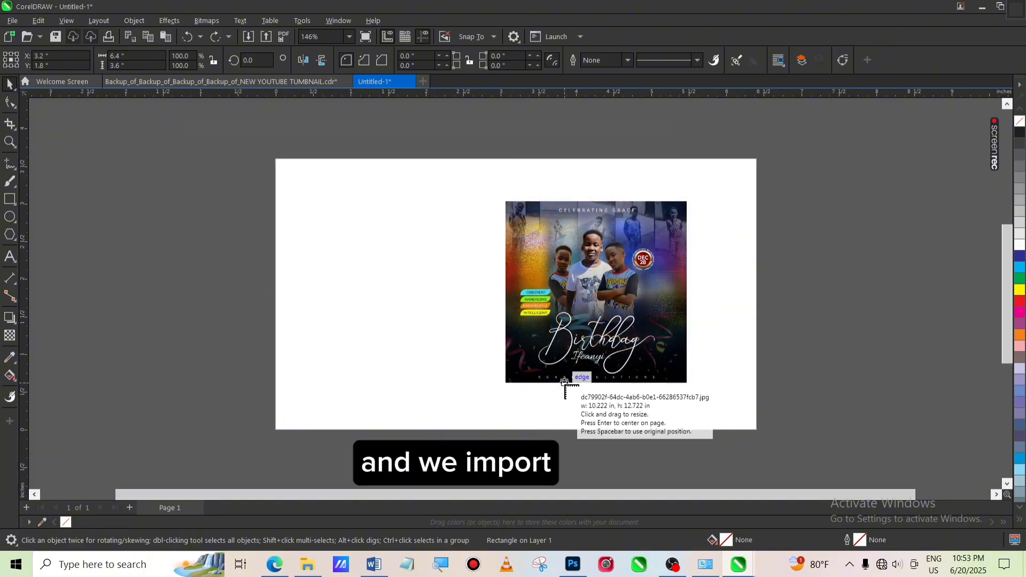
{"action": "left_click_drag", "start_coordinate": [213, 189], "coordinate": [436, 384]}
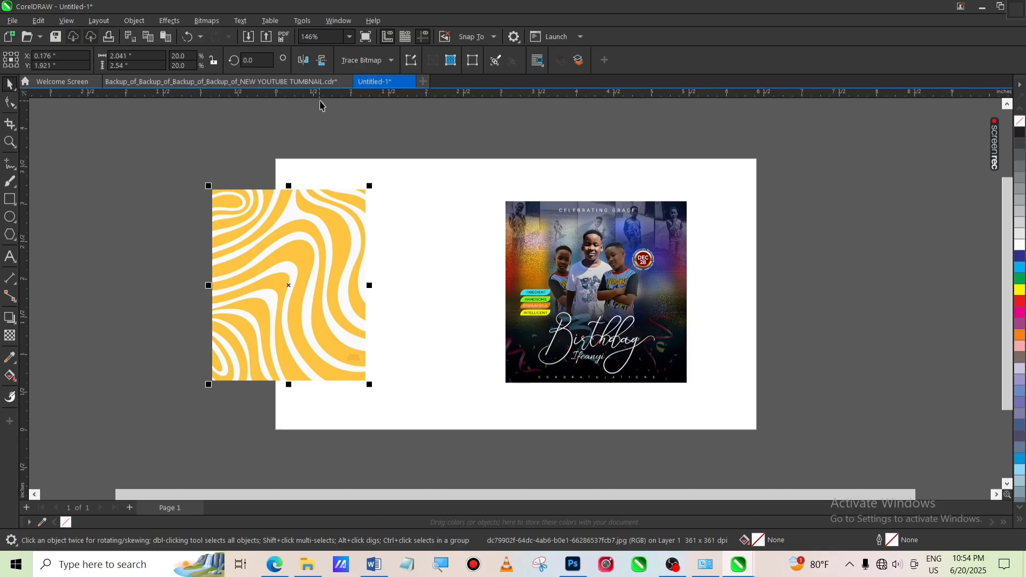
Rotate the wave pattern image 90 degrees
{"action": "left_click", "coordinate": [303, 60]}
{"action": "left_click", "coordinate": [304, 61]}
{"action": "left_click", "coordinate": [260, 60]}
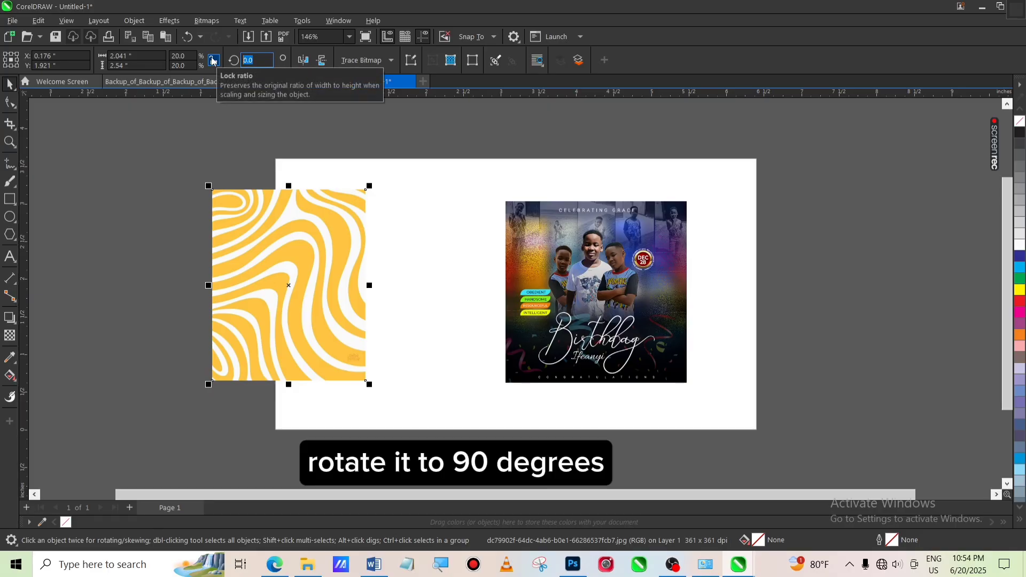
{"action": "type", "text": "90"}
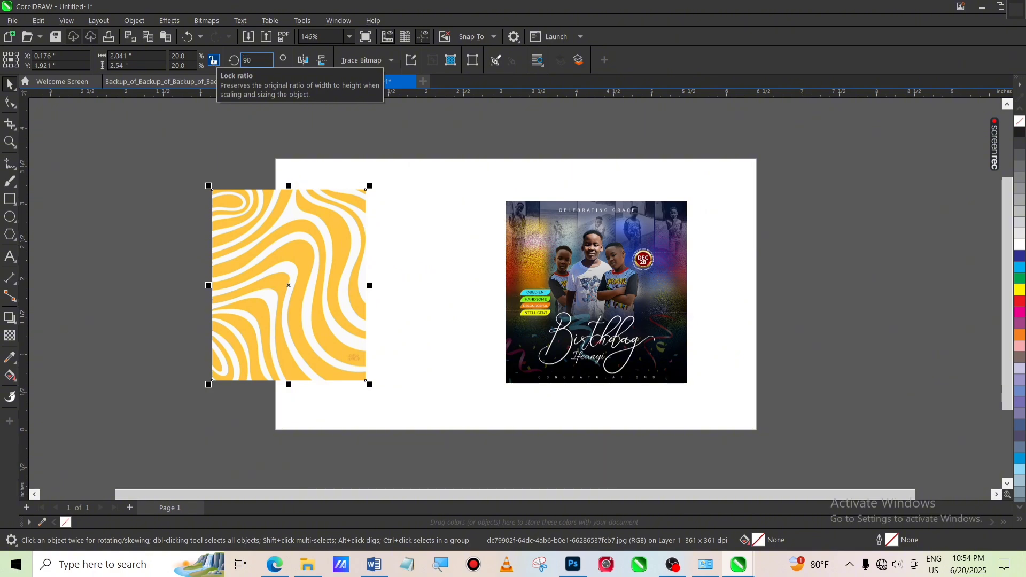
{"action": "key", "text": "Return"}
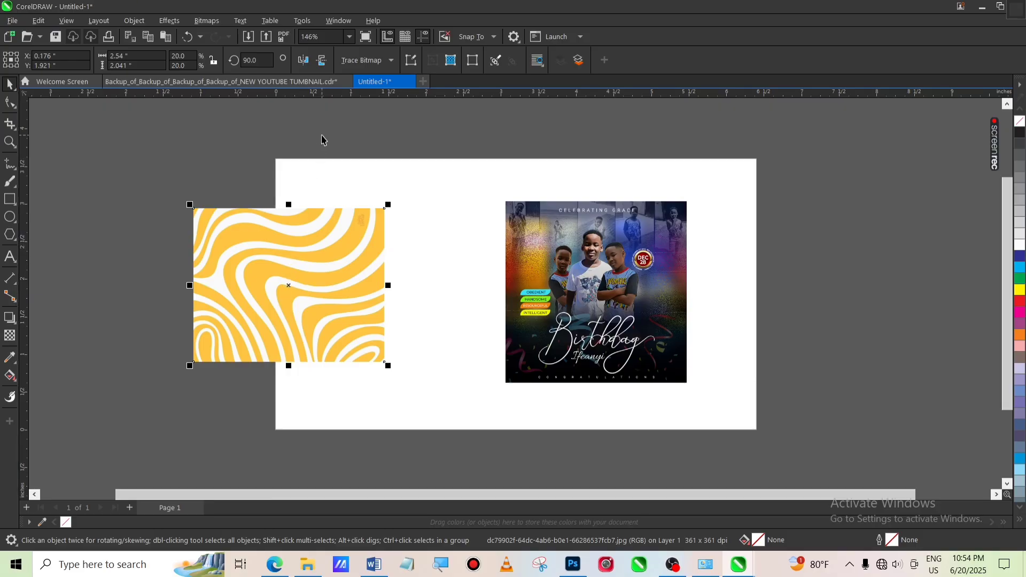
Convert the wave pattern image to Grayscale (8-bit) mode
{"action": "left_click", "coordinate": [210, 23]}
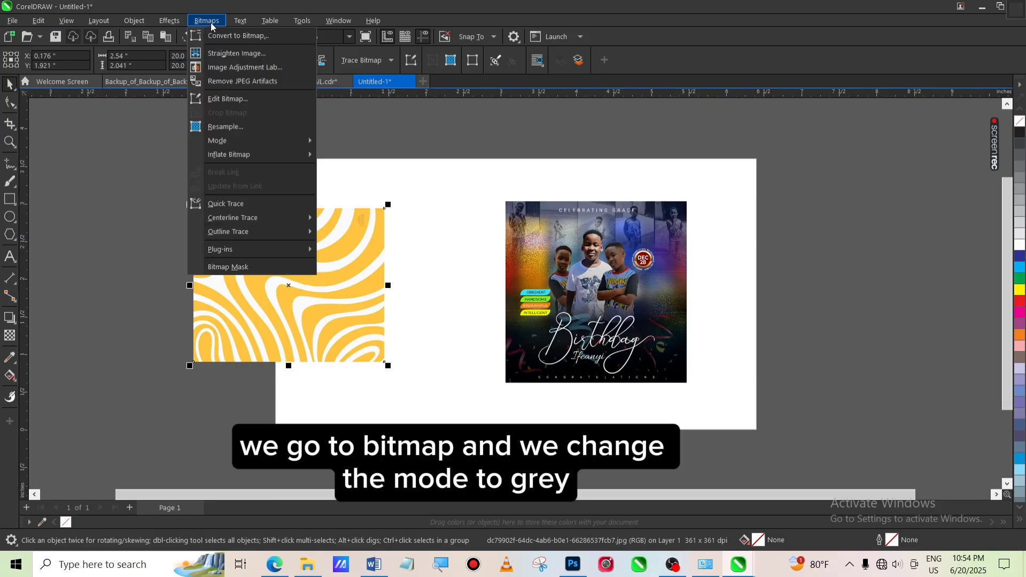
{"action": "mouse_move", "coordinate": [273, 141]}
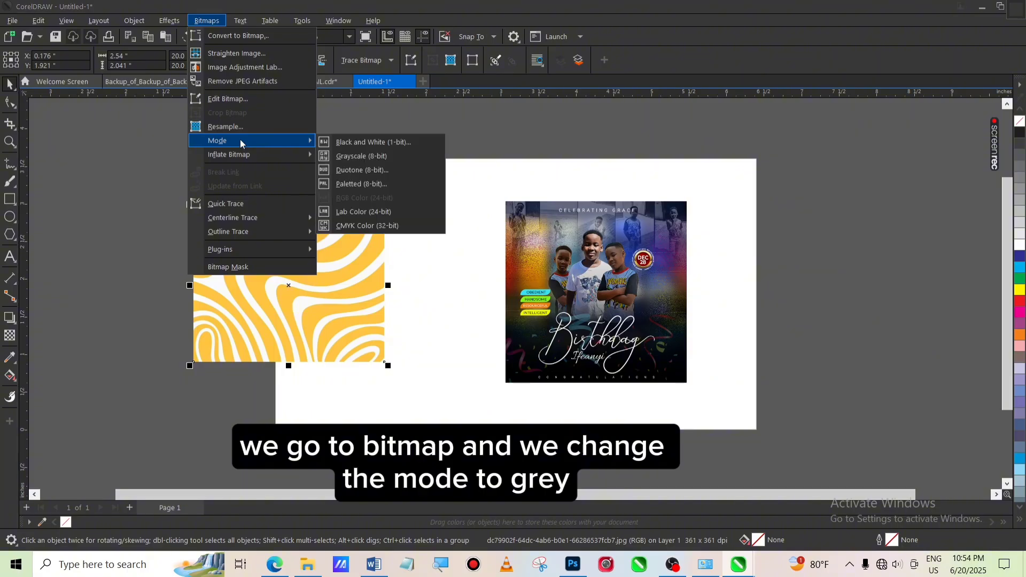
{"action": "left_click", "coordinate": [372, 157]}
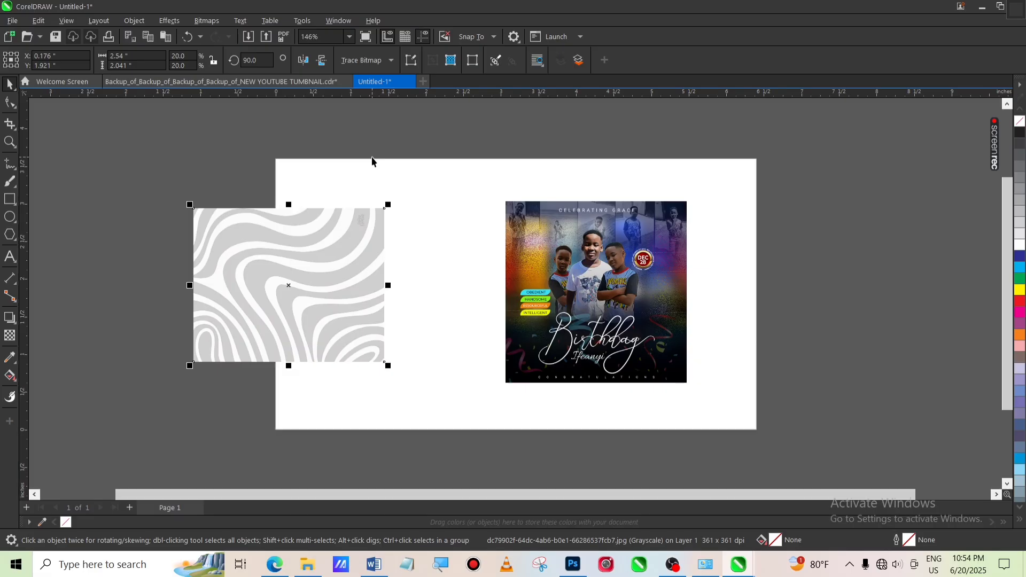
Apply a 75 transparency to the grayscale wave pattern image with the Transparency tool
{"action": "left_click", "coordinate": [11, 337]}
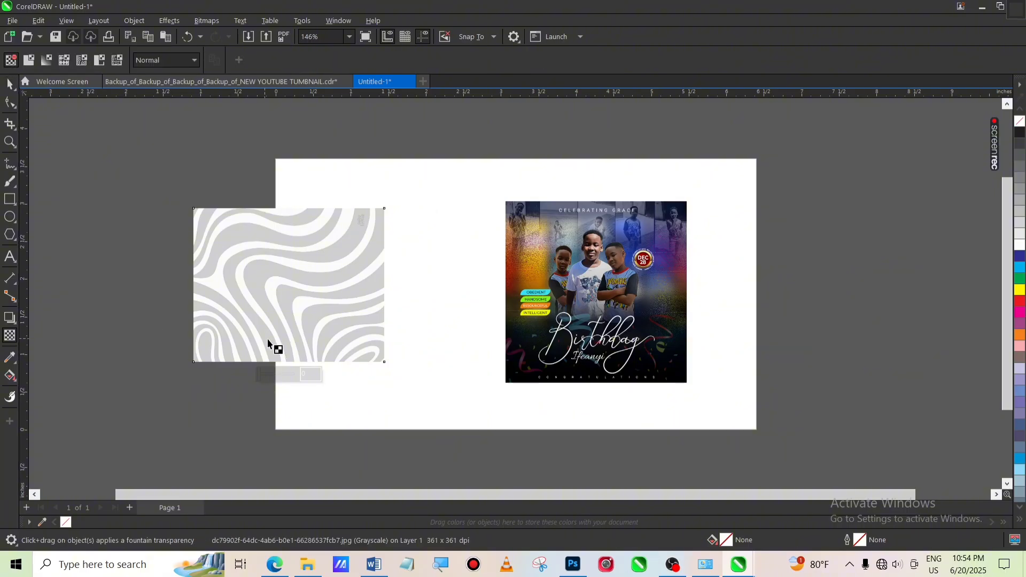
{"action": "left_click_drag", "start_coordinate": [279, 377], "coordinate": [287, 376]}
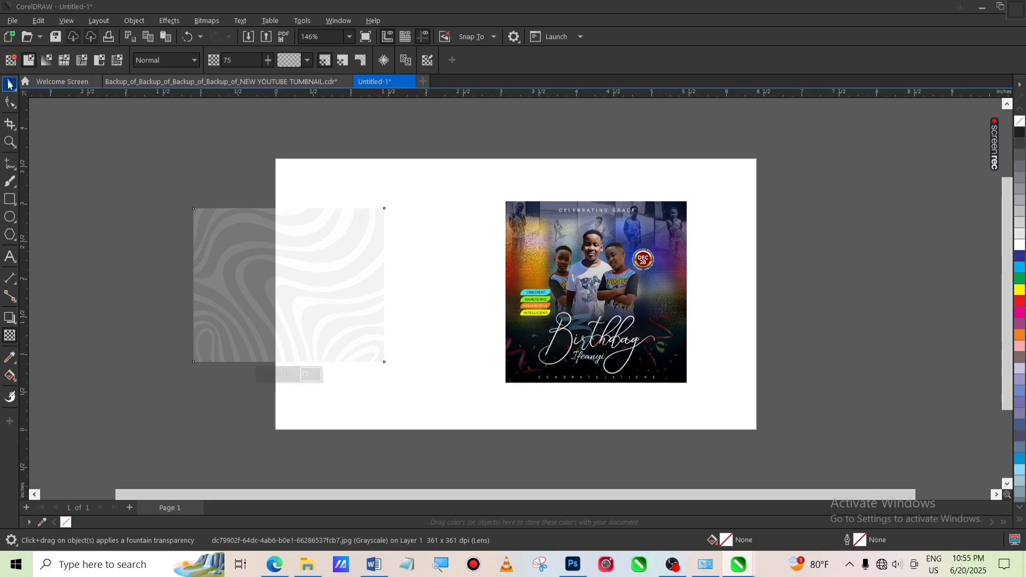
{"action": "left_click", "coordinate": [10, 85]}
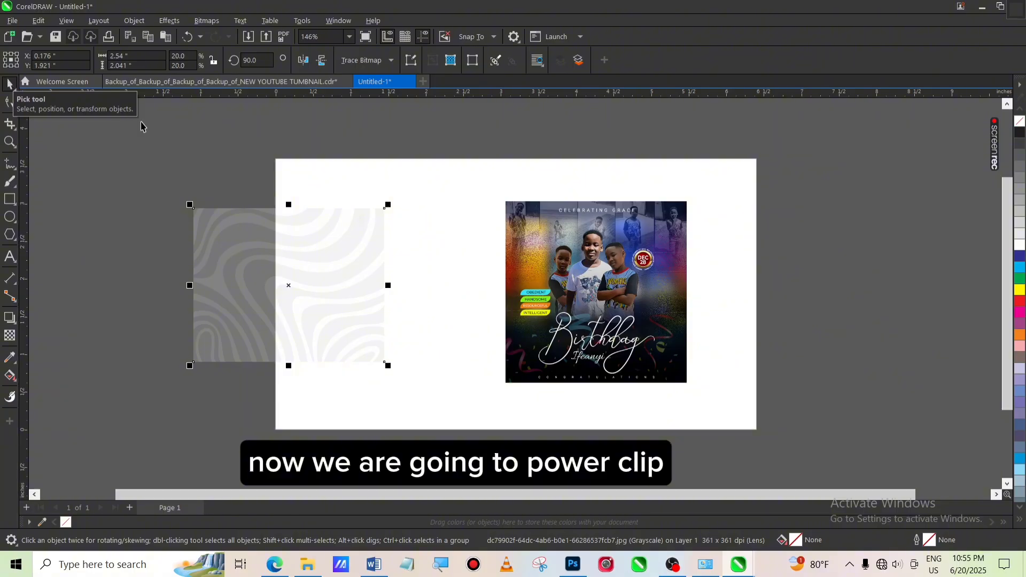
PowerClip the wave pattern image inside the page-sized rectangle
{"action": "right_click", "coordinate": [306, 263]}
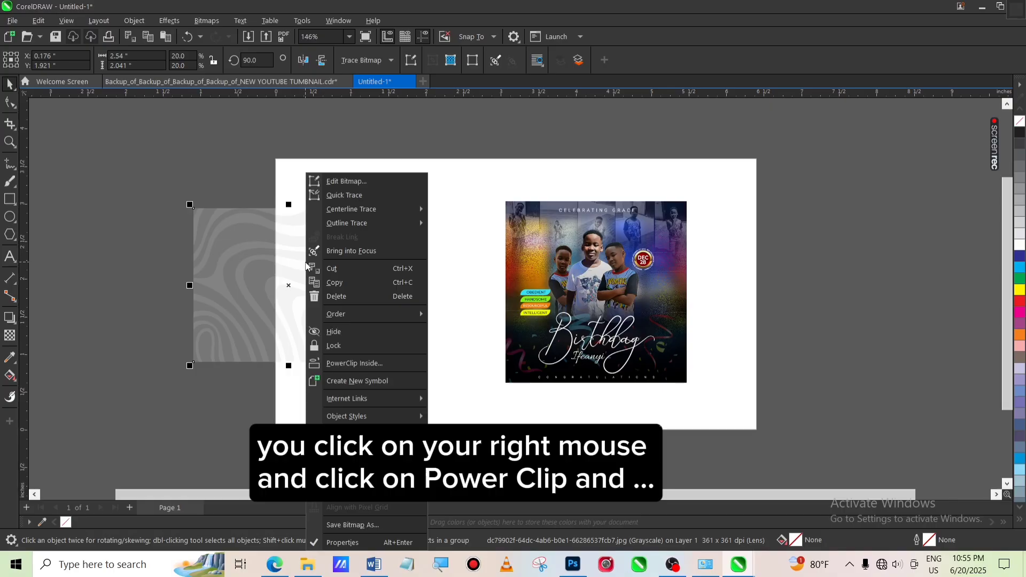
{"action": "left_click", "coordinate": [358, 363]}
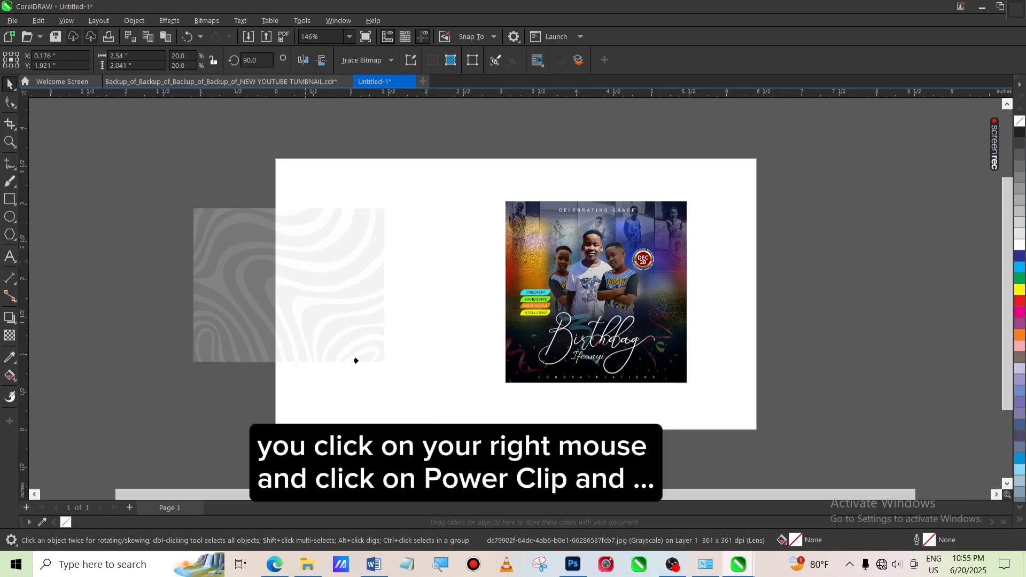
{"action": "left_click", "coordinate": [450, 393]}
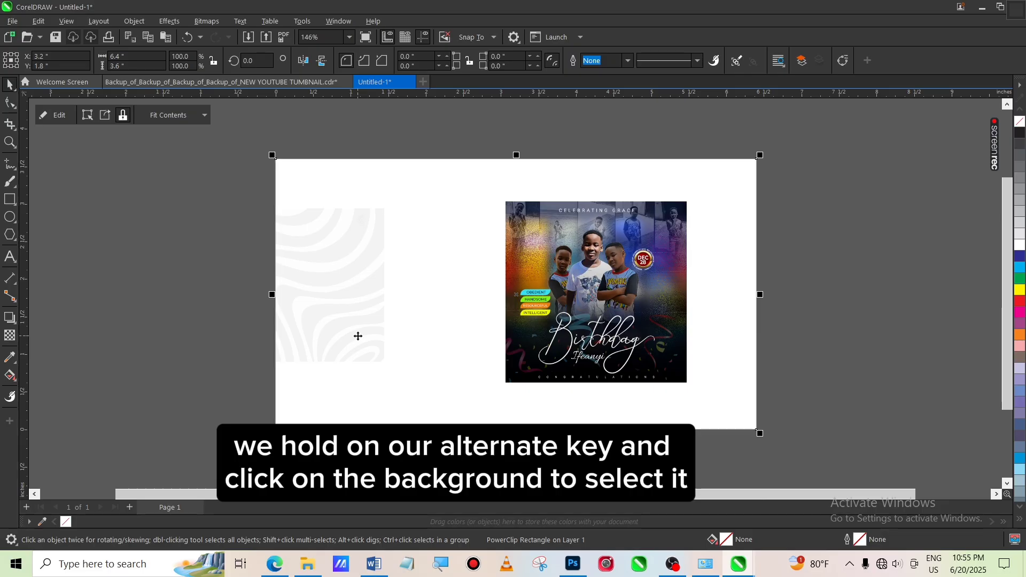
Move and enlarge the clipped wave pattern inside the rectangle so it covers the whole page
{"action": "left_click", "coordinate": [344, 312], "text": "alt"}
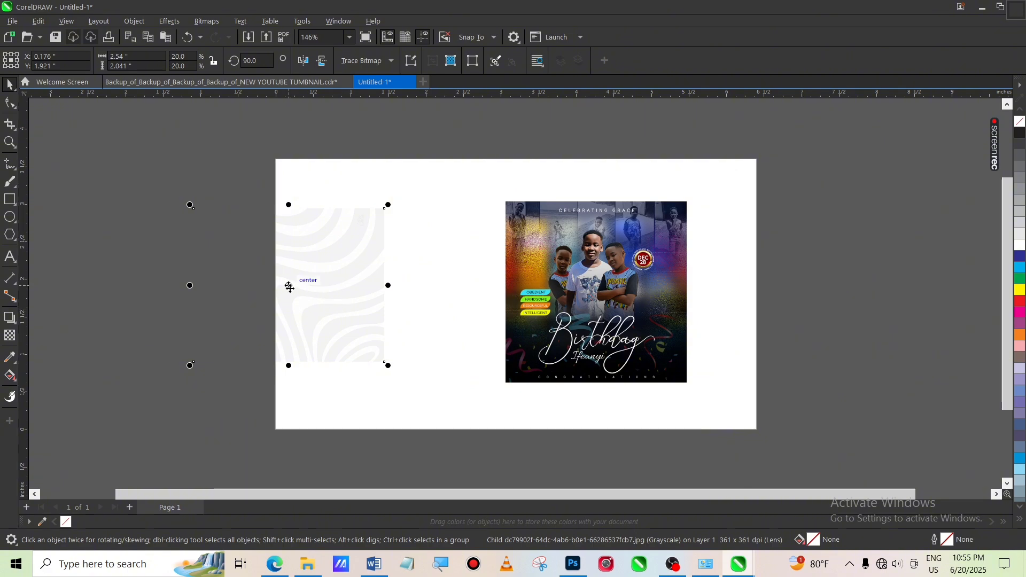
{"action": "mouse_move", "coordinate": [288, 285]}
{"action": "left_mouse_down"}
{"action": "mouse_move", "coordinate": [336, 264]}
{"action": "mouse_move", "coordinate": [363, 229]}
{"action": "left_mouse_up"}
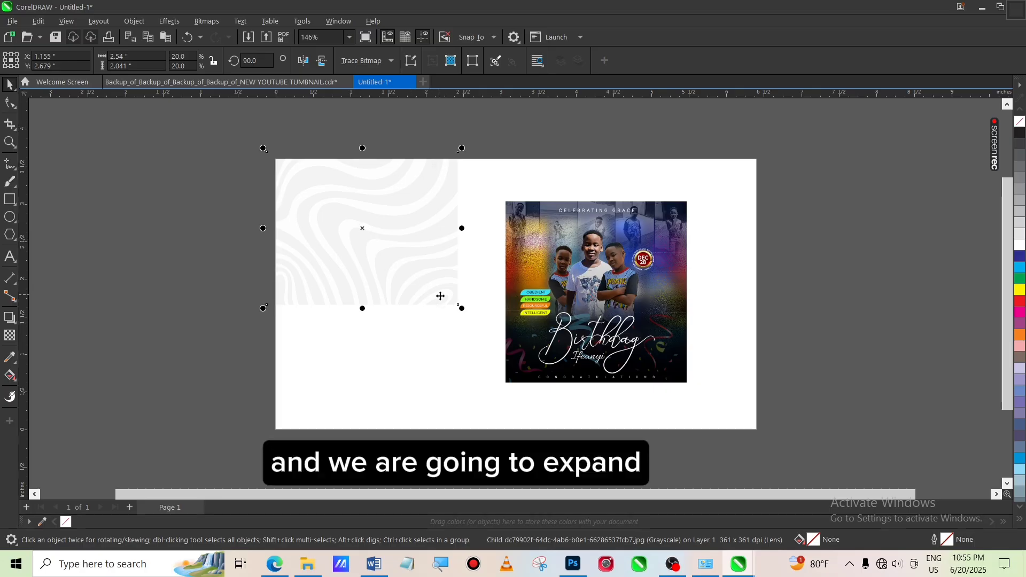
{"action": "left_click_drag", "start_coordinate": [460, 308], "coordinate": [879, 483]}
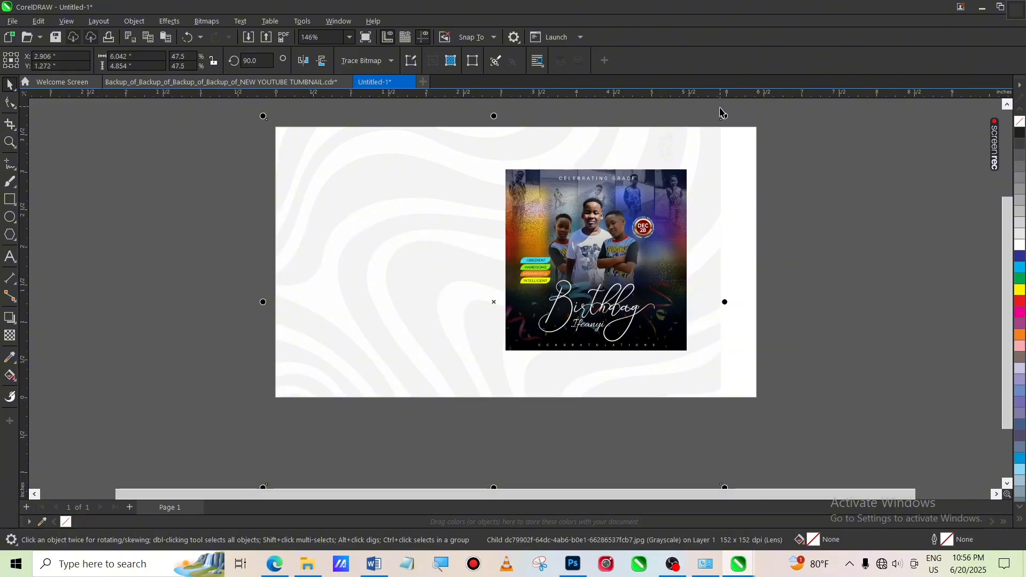
{"action": "left_click_drag", "start_coordinate": [724, 116], "coordinate": [772, 114]}
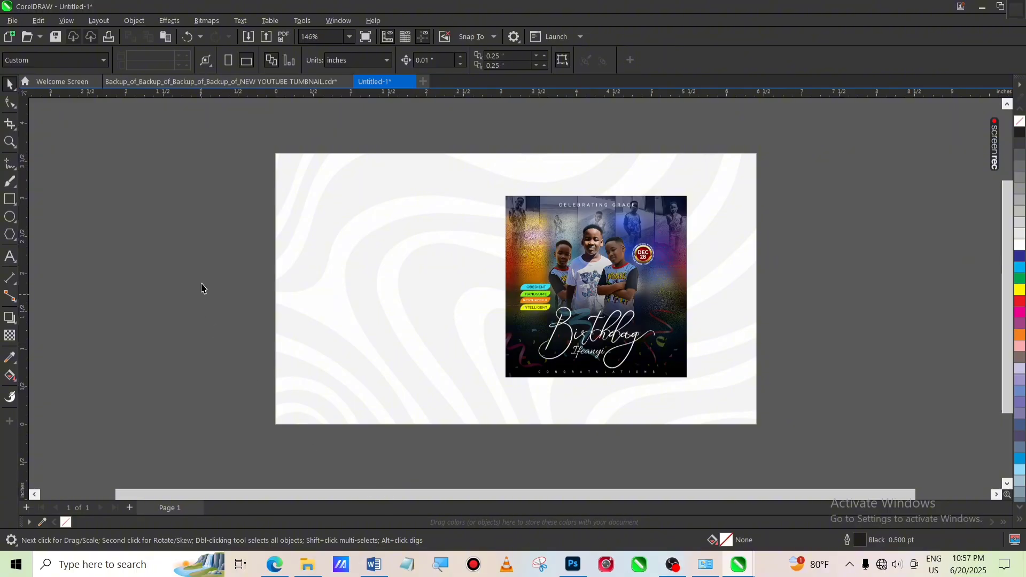
Add artistic text "How to Design" on the page's left side with the Text tool
{"action": "left_click", "coordinate": [9, 258]}
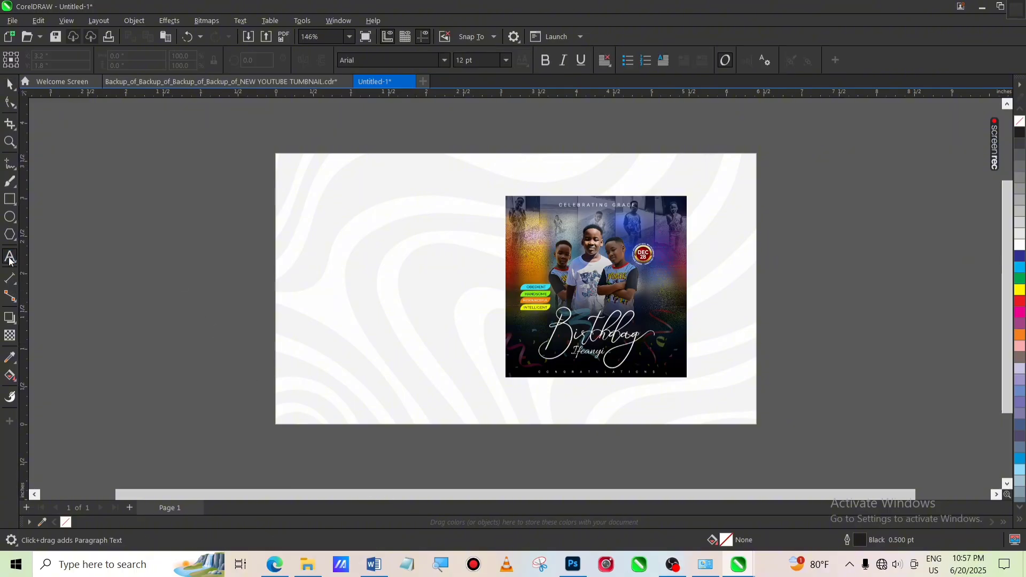
{"action": "left_click", "coordinate": [322, 274]}
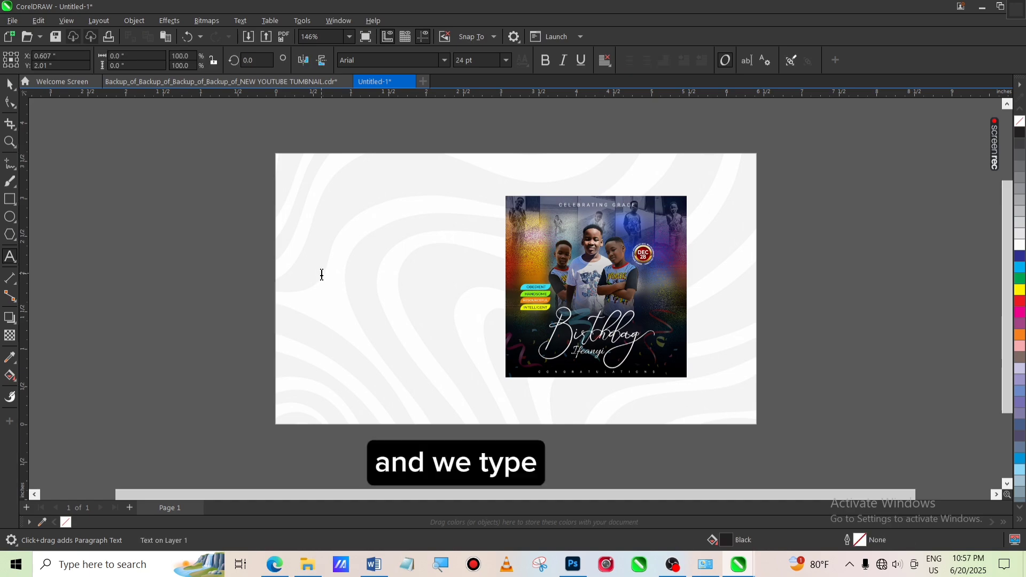
{"action": "type", "text": "Ho"}
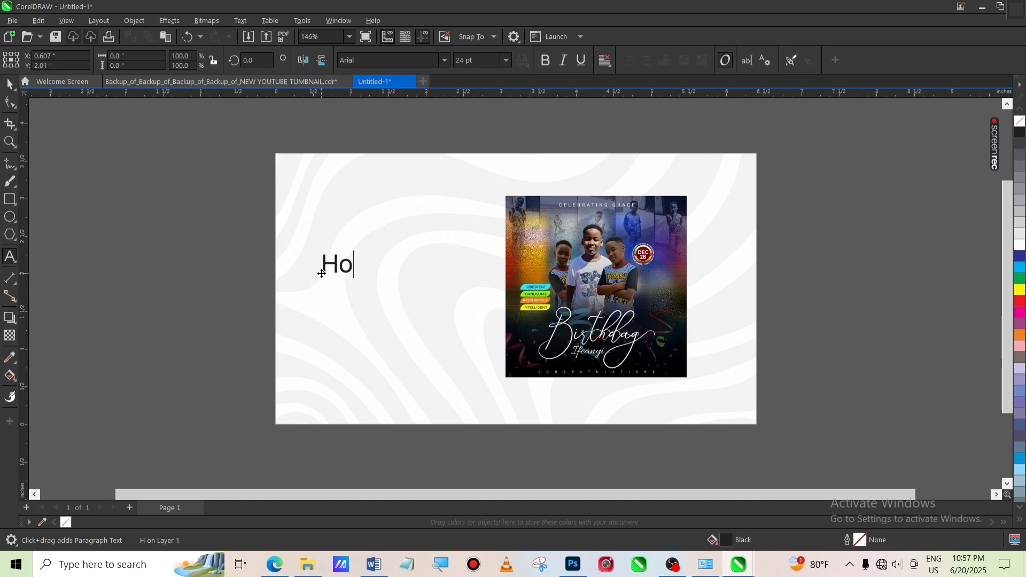
{"action": "type", "text": "w to"}
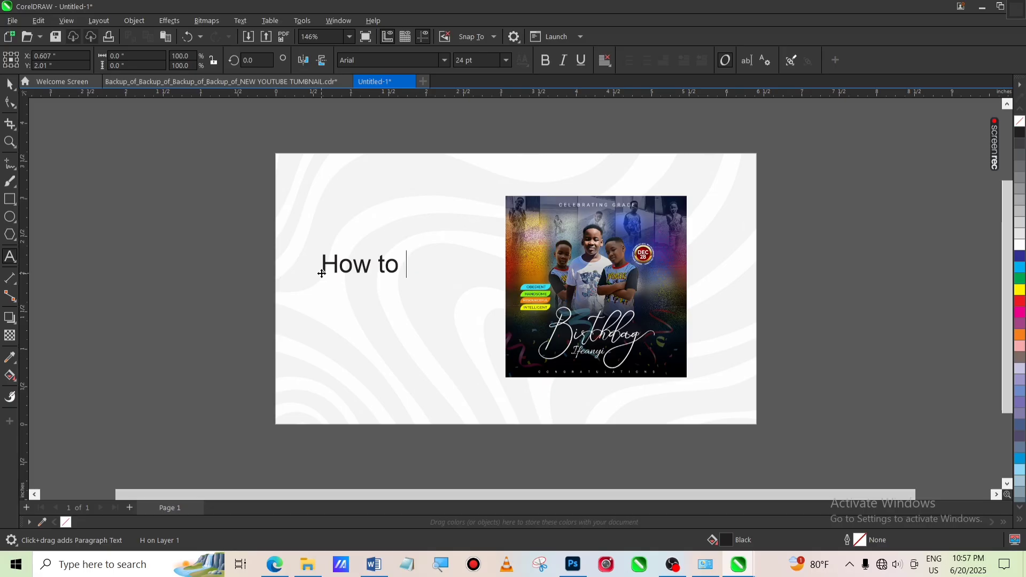
{"action": "type", "text": " Design"}
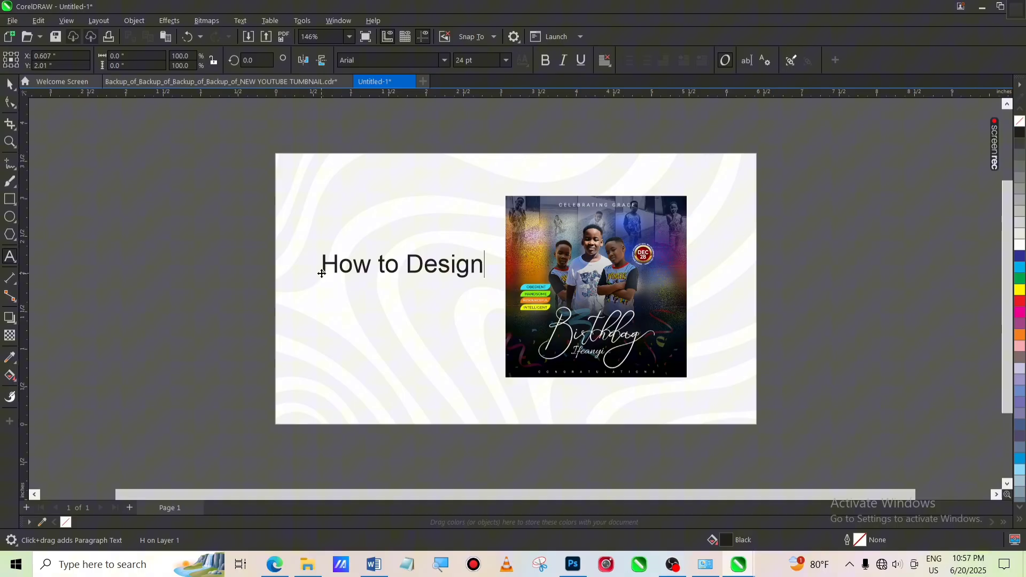
Add a second text line "a Birthday Flyer" below the first, correcting the misspelt word
{"action": "key", "text": "Return"}
{"action": "type", "text": "a "}
{"action": "type", "text": "B"}
{"action": "type", "text": "thjday"}
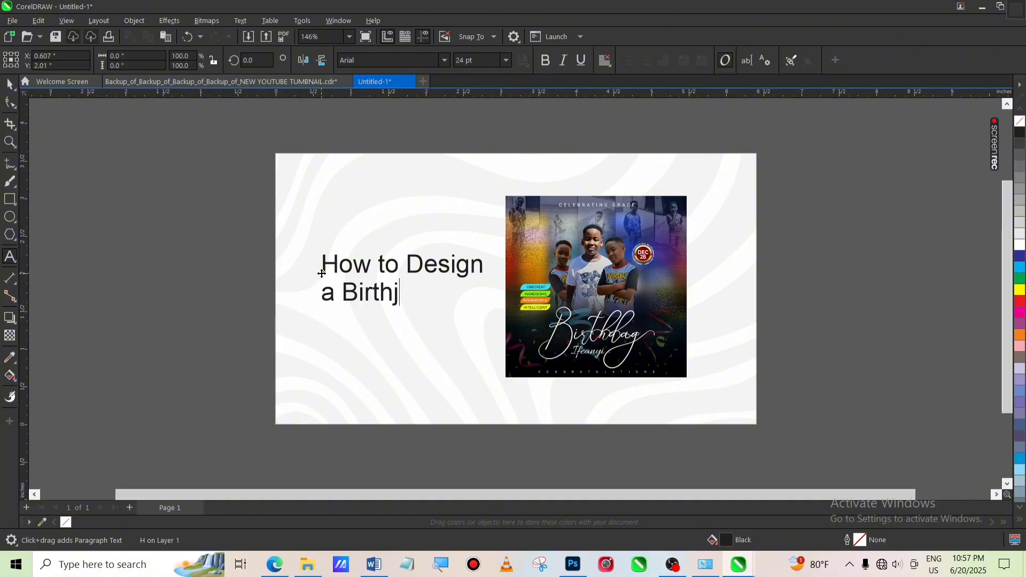
{"action": "key", "text": "BackSpace"}
{"action": "key", "text": "BackSpace"}
{"action": "key", "text": "BackSpace"}
{"action": "key", "text": "BackSpace"}
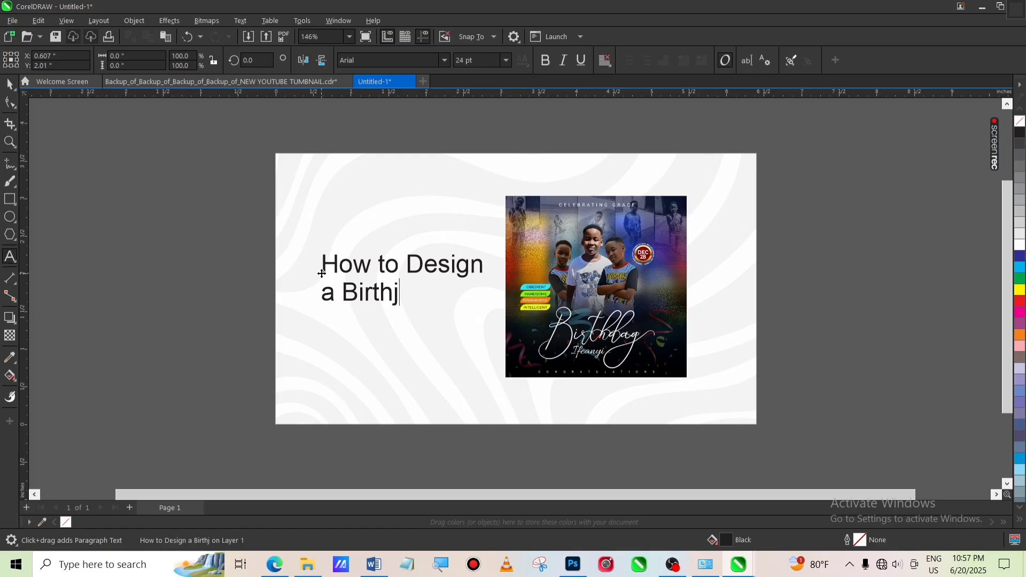
{"action": "type", "text": "day "}
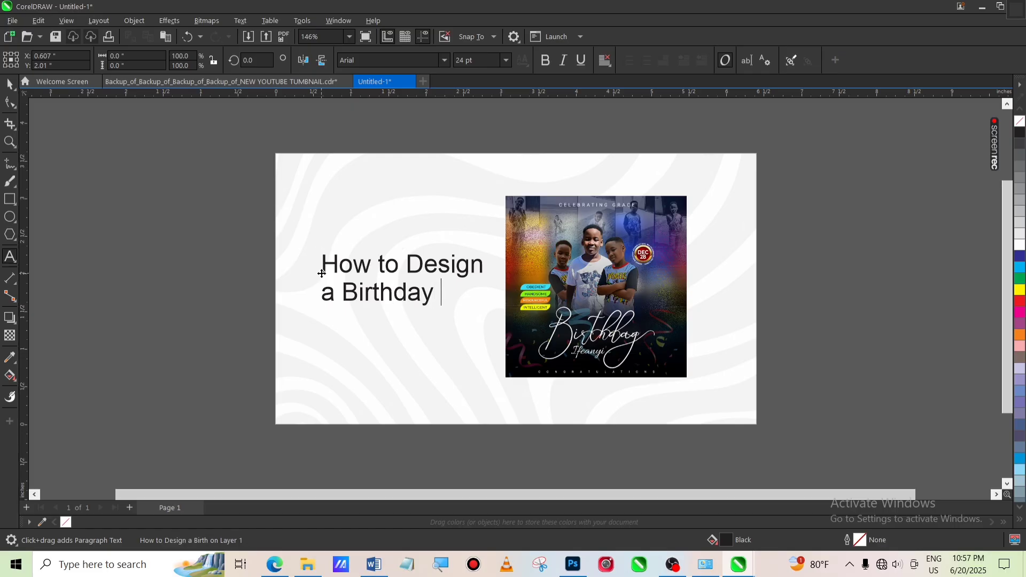
{"action": "type", "text": "Flyer"}
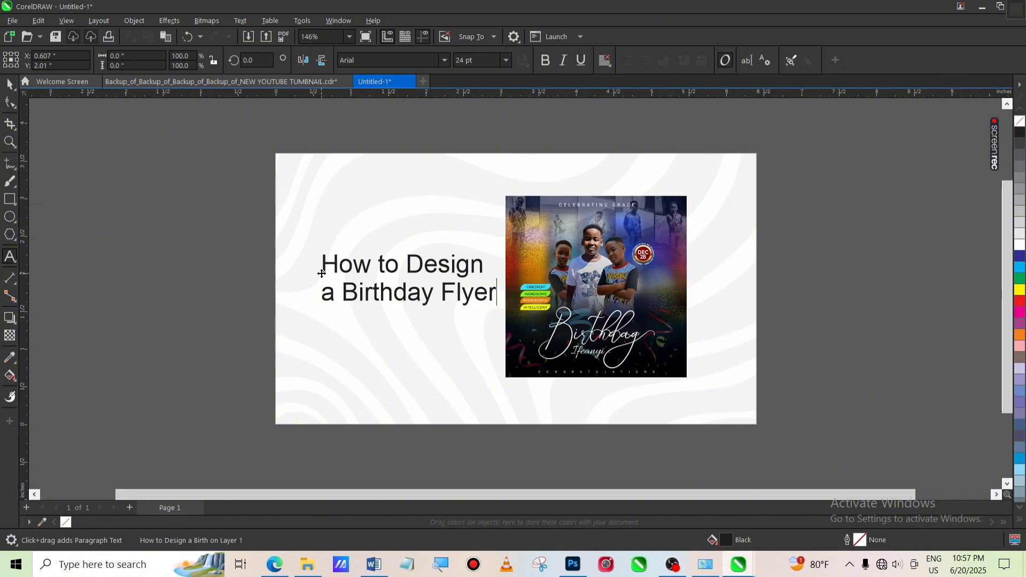
Move the title text slightly and change its font to TURTLES
{"action": "left_click", "coordinate": [10, 84]}
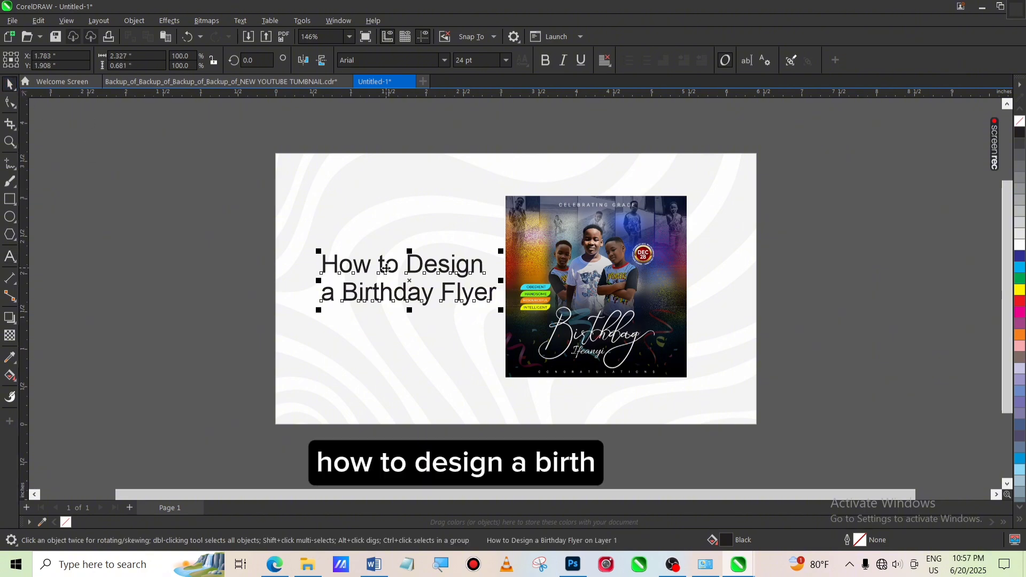
{"action": "left_click_drag", "start_coordinate": [411, 281], "coordinate": [397, 279]}
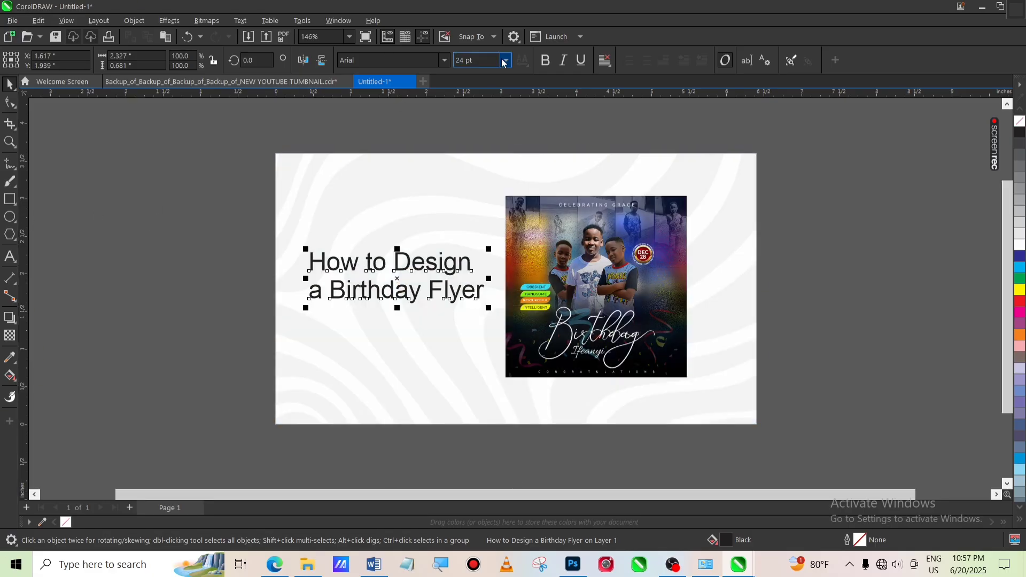
{"action": "left_click", "coordinate": [445, 62]}
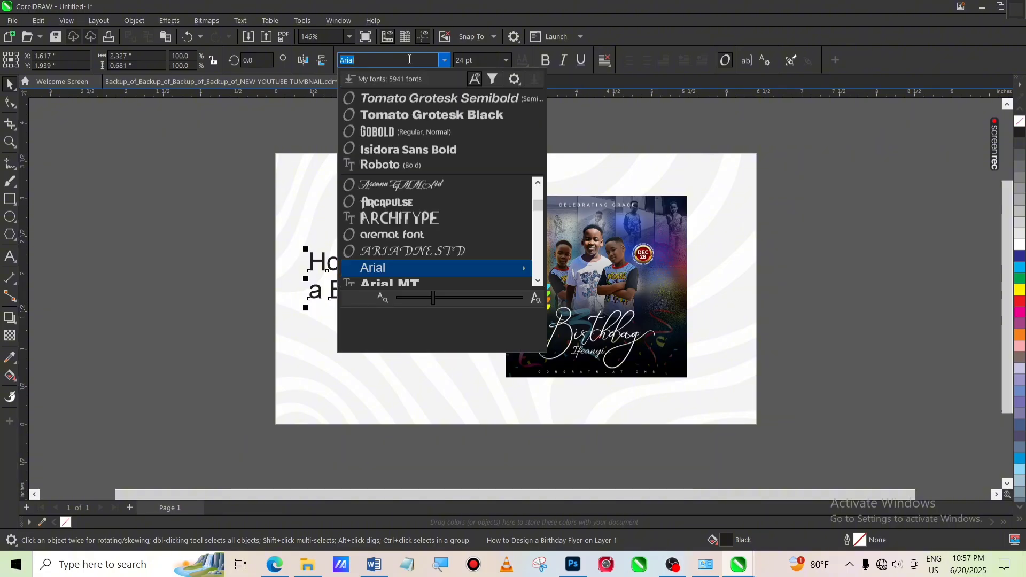
{"action": "type", "text": "tu"}
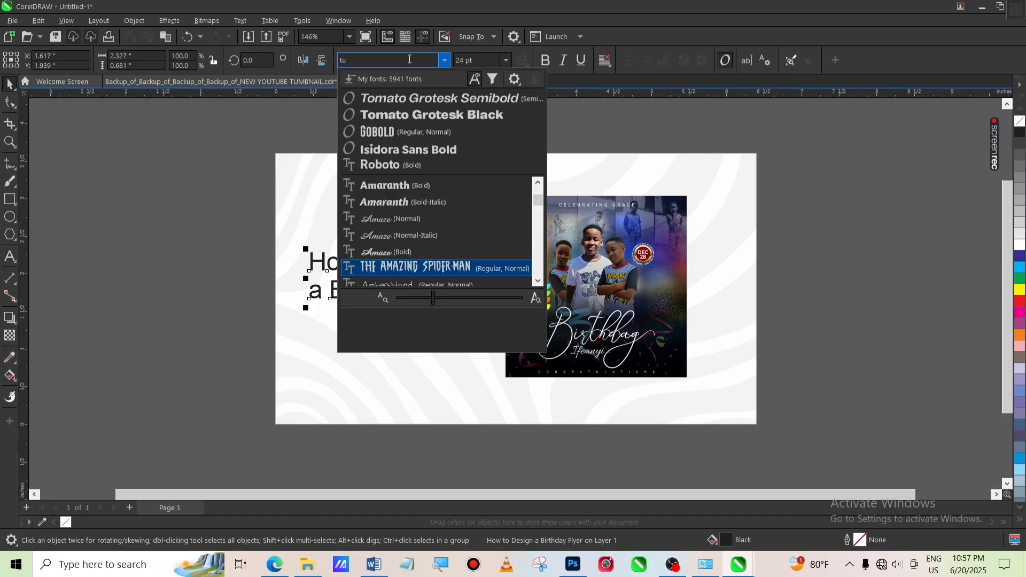
{"action": "type", "text": "r"}
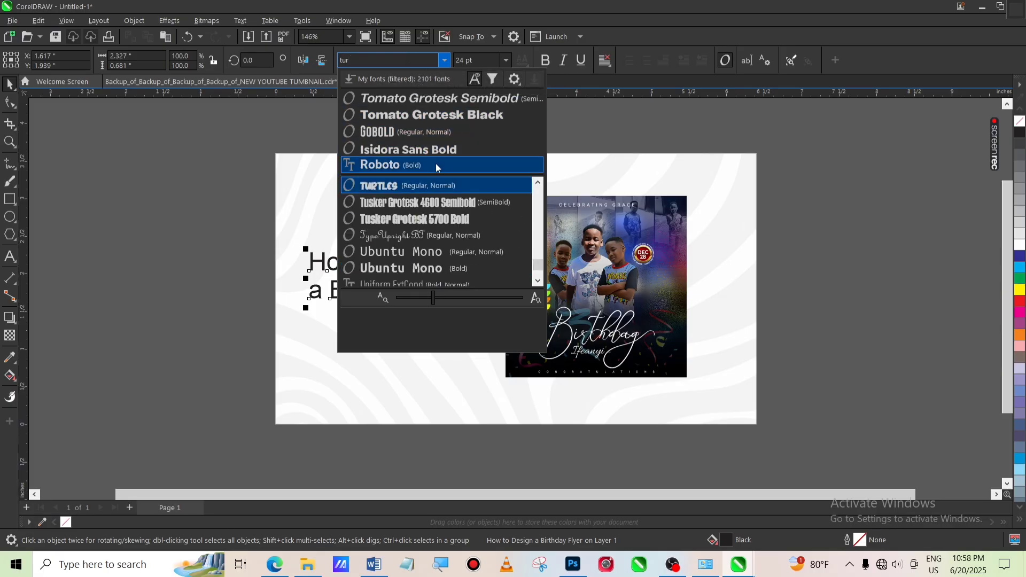
{"action": "left_click", "coordinate": [434, 183]}
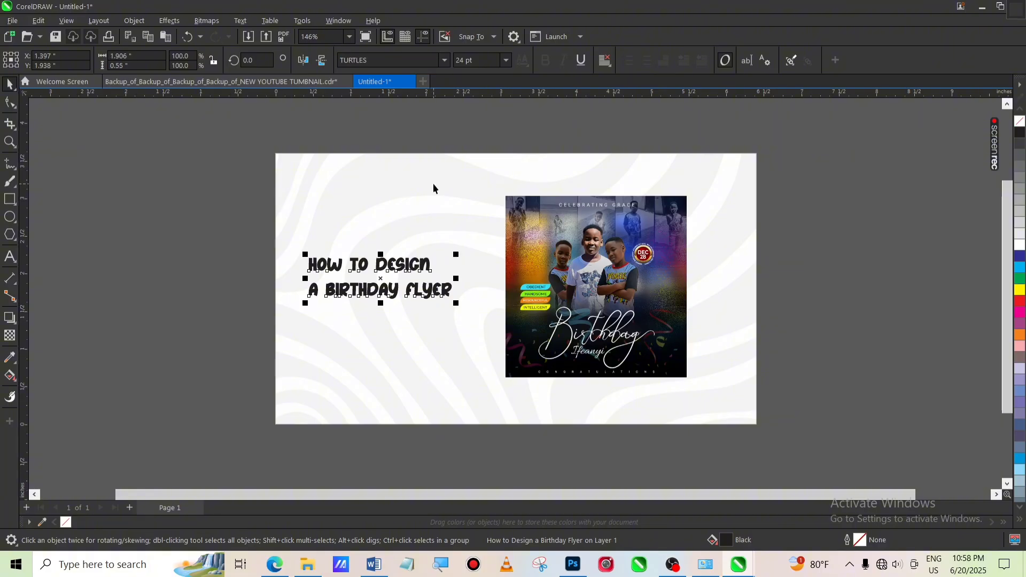
Reduce the title text's line spacing with the Shape tool
{"action": "left_click", "coordinate": [8, 102]}
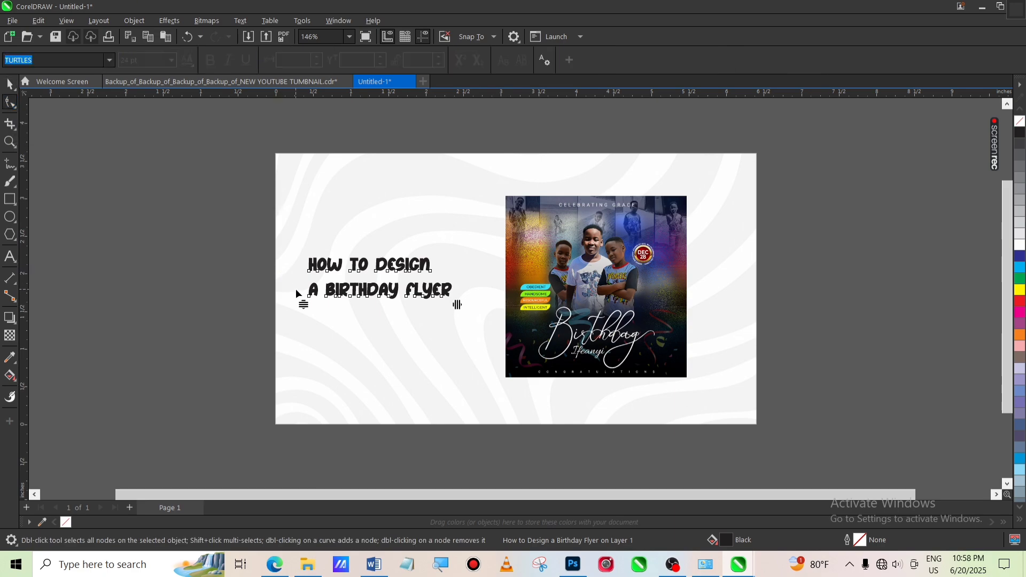
{"action": "left_click_drag", "start_coordinate": [302, 304], "coordinate": [306, 288]}
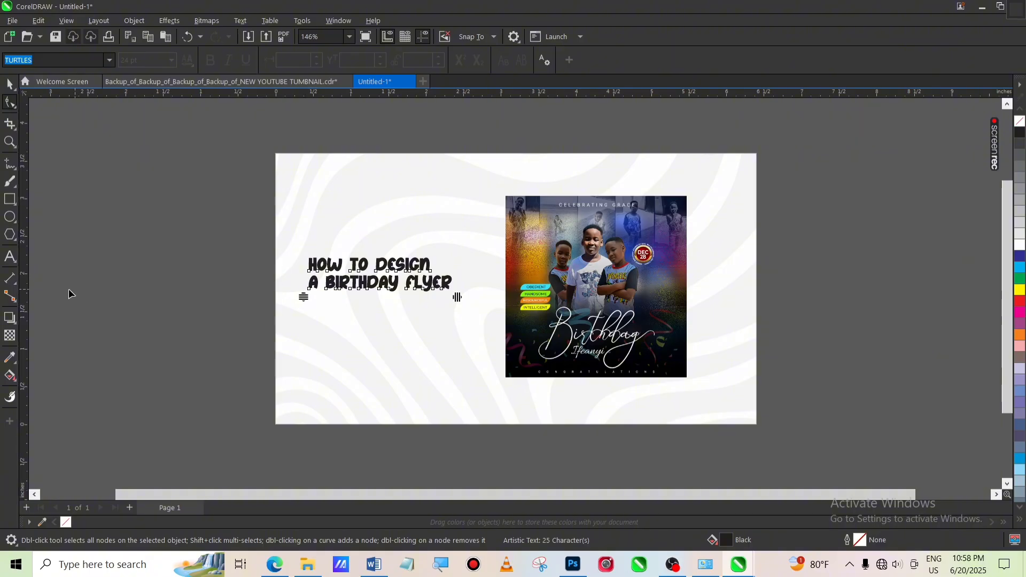
Break the title into four lines: HOW TO, DESIGN, A BIRTHDAY, FLYER
{"action": "left_click", "coordinate": [10, 258]}
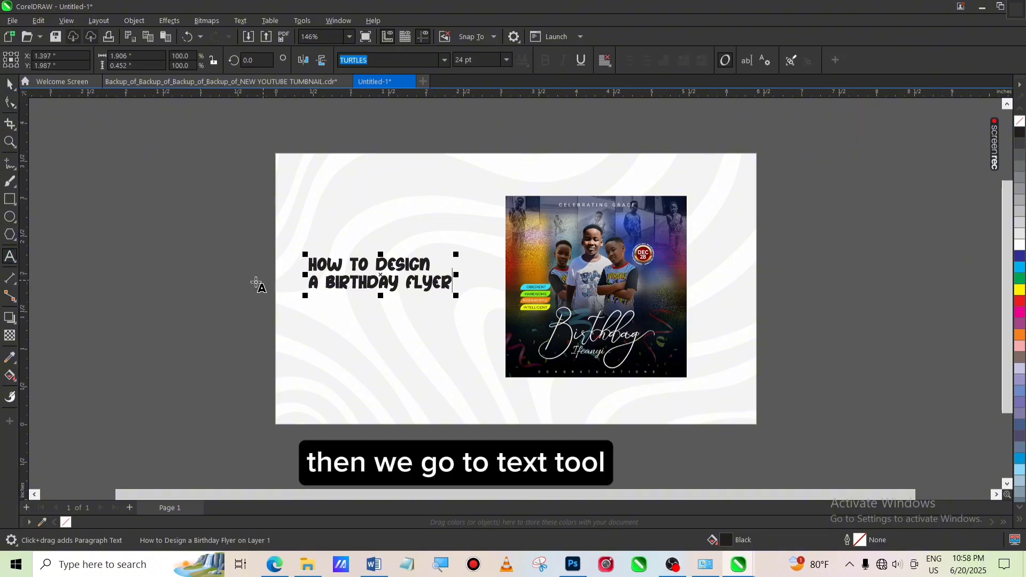
{"action": "left_click", "coordinate": [378, 263]}
{"action": "key", "text": "Return"}
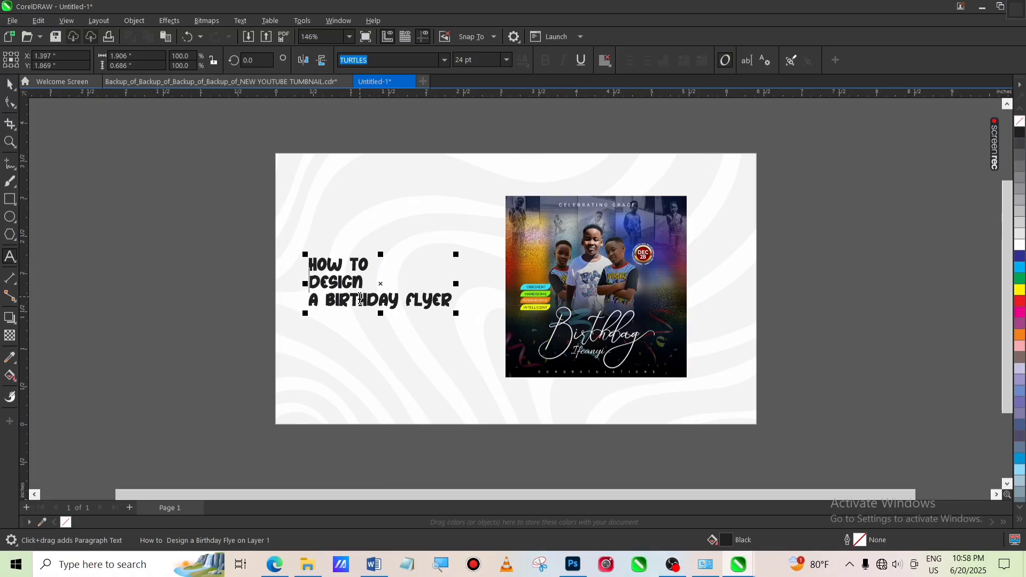
{"action": "left_click", "coordinate": [406, 300]}
{"action": "key", "text": "Return"}
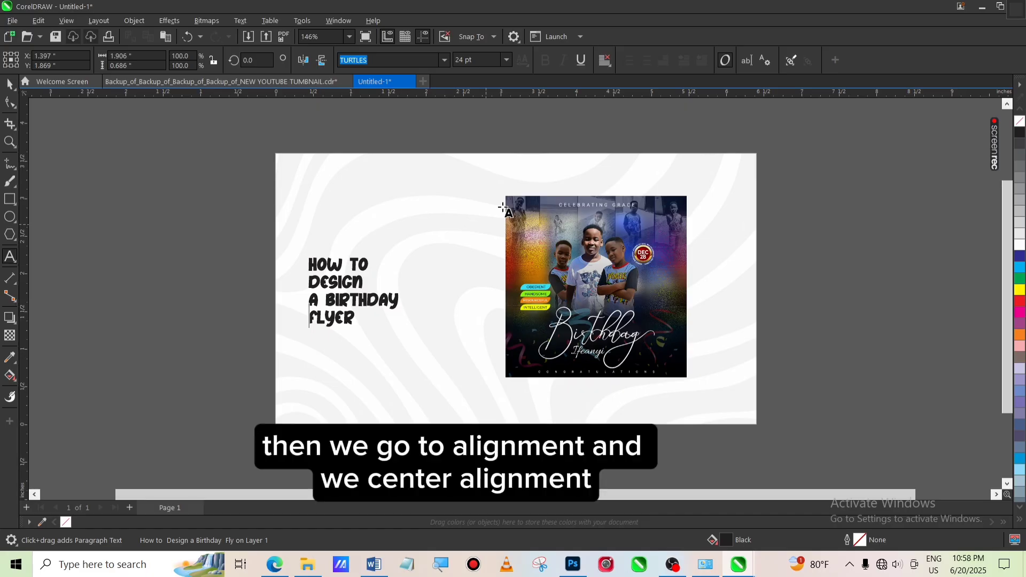
Set the title text's alignment to Center
{"action": "left_click", "coordinate": [606, 62]}
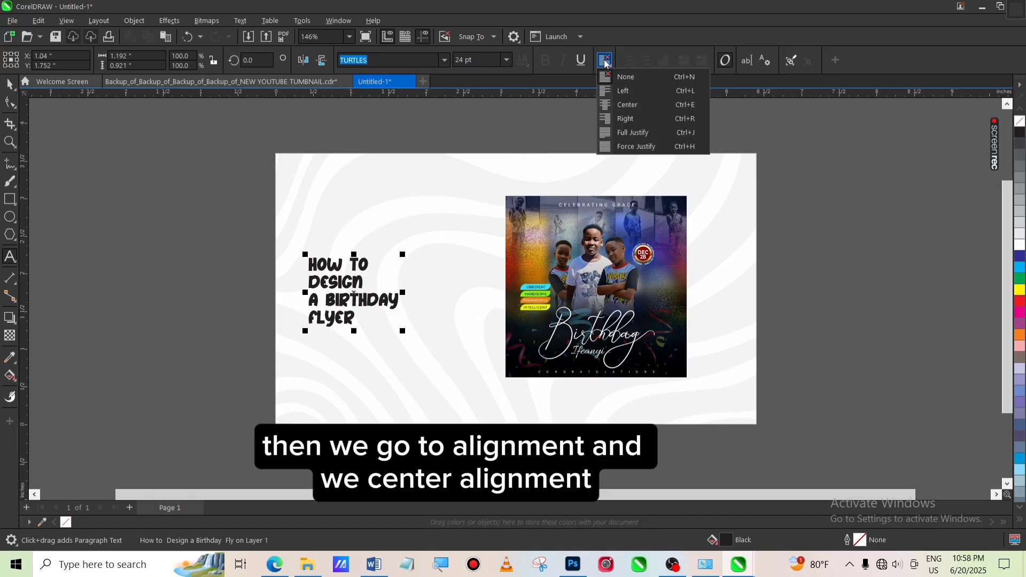
{"action": "left_click", "coordinate": [622, 105]}
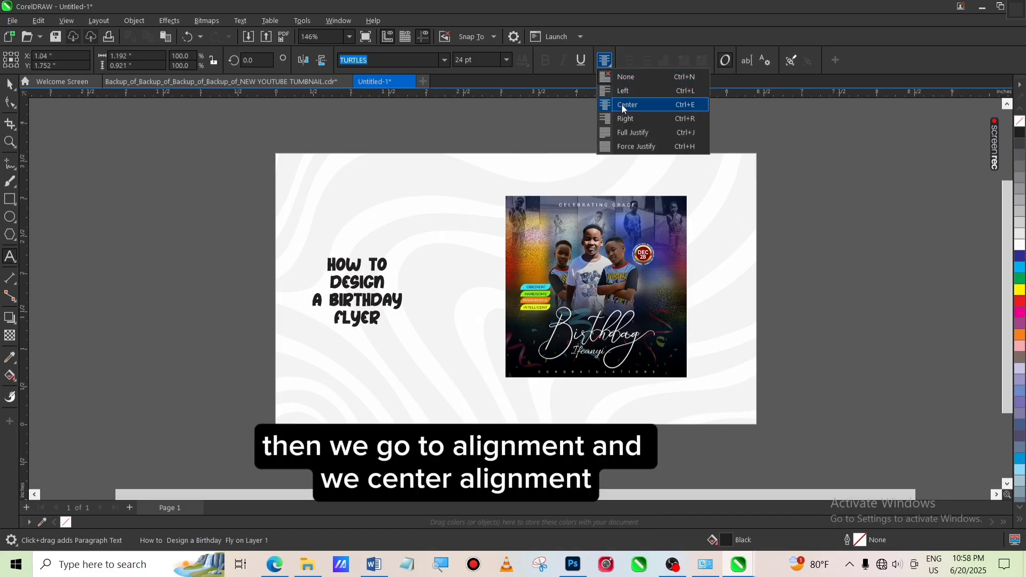
{"action": "left_click", "coordinate": [621, 104]}
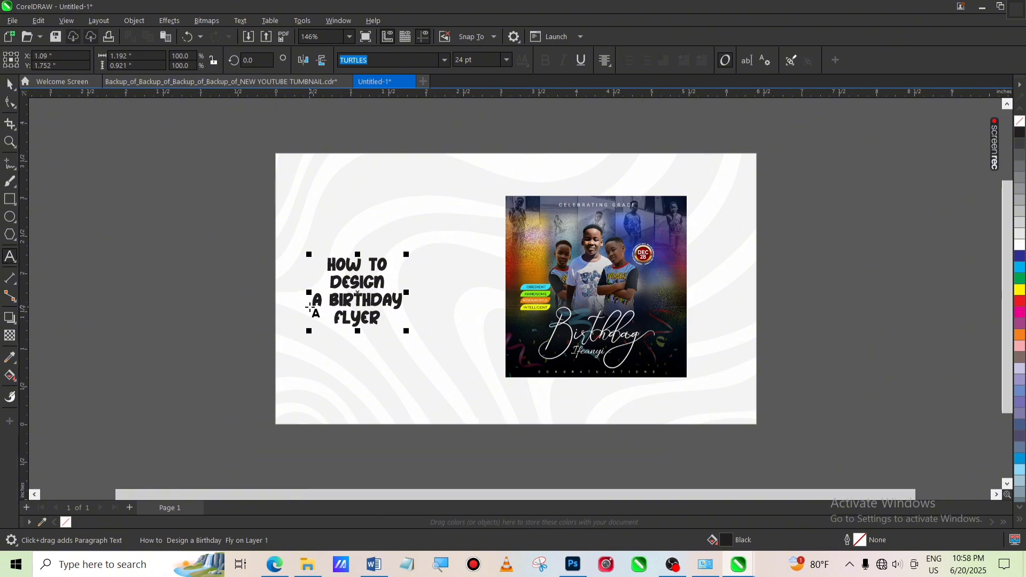
Rearrange the title's line breaks so A joins the DESIGN line and BIRTHDAY stands on its own line
{"action": "left_click", "coordinate": [314, 299]}
{"action": "key", "text": "BackSpace"}
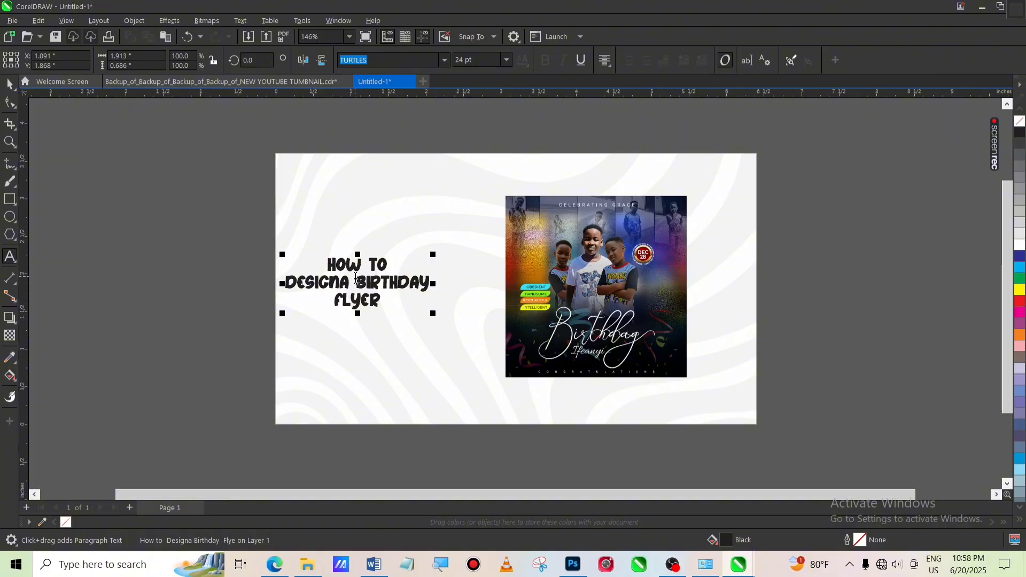
{"action": "left_click", "coordinate": [356, 278]}
{"action": "key", "text": "Return"}
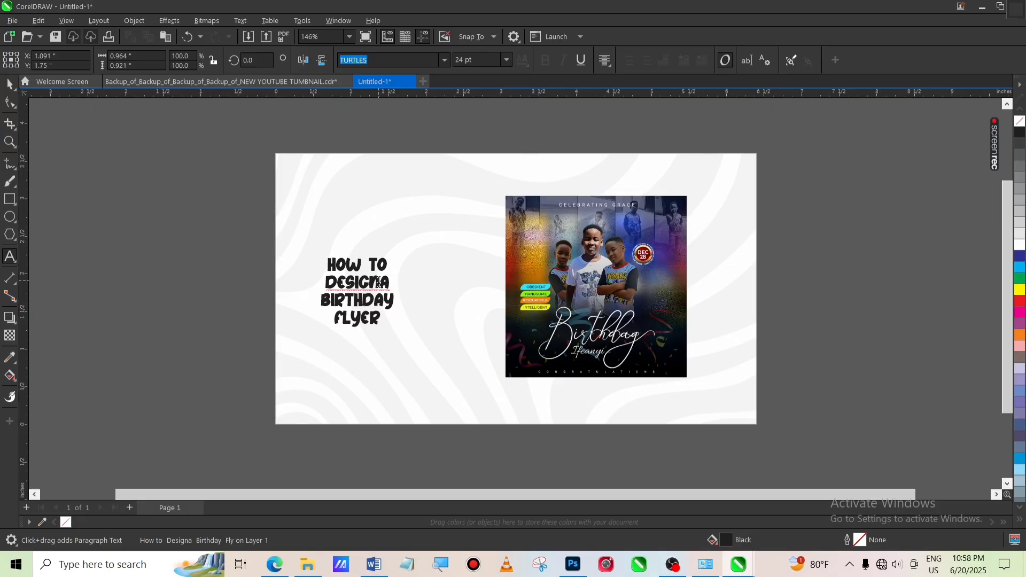
Enlarge the title text block to about 46 pt by scaling its corner, and nudge it slightly upward
{"action": "left_click", "coordinate": [378, 282]}
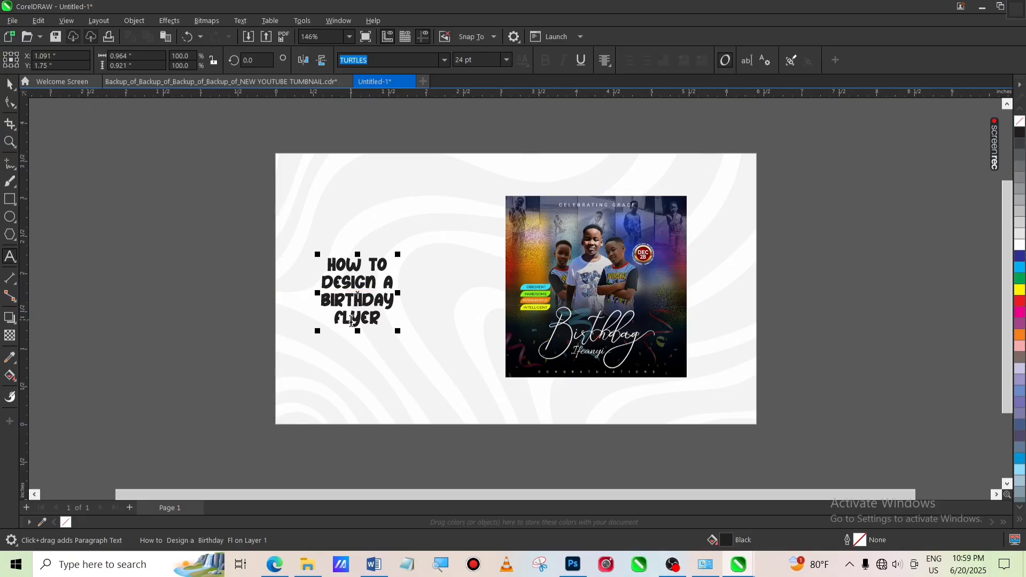
{"action": "left_click", "coordinate": [10, 83]}
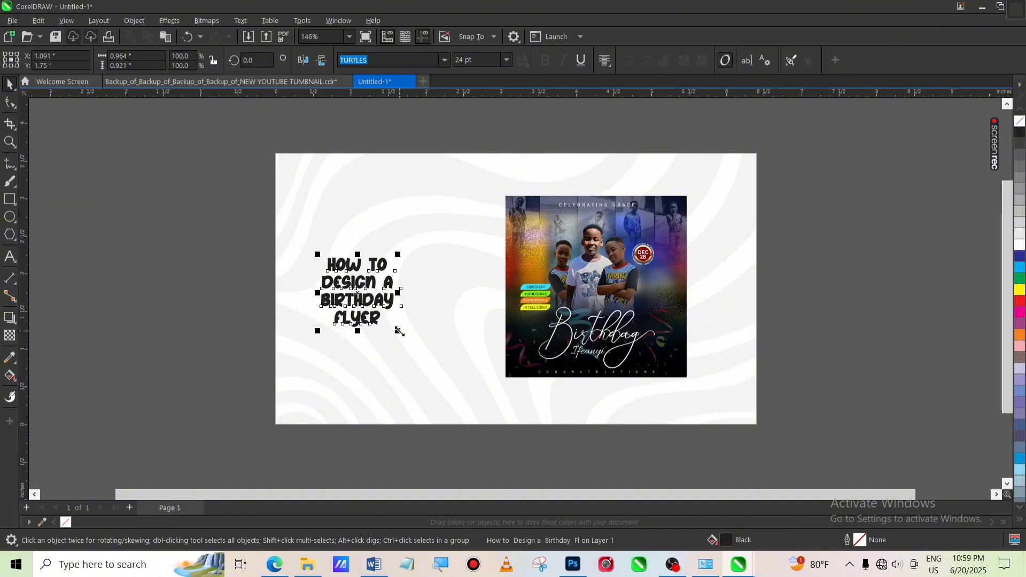
{"action": "left_click_drag", "start_coordinate": [397, 331], "coordinate": [470, 394]}
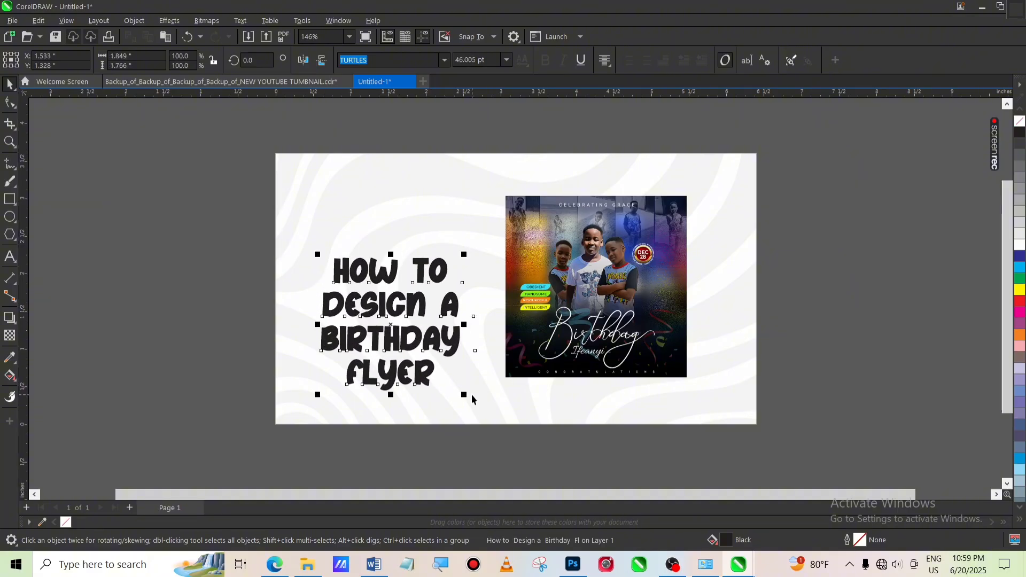
{"action": "left_click_drag", "start_coordinate": [415, 339], "coordinate": [420, 318]}
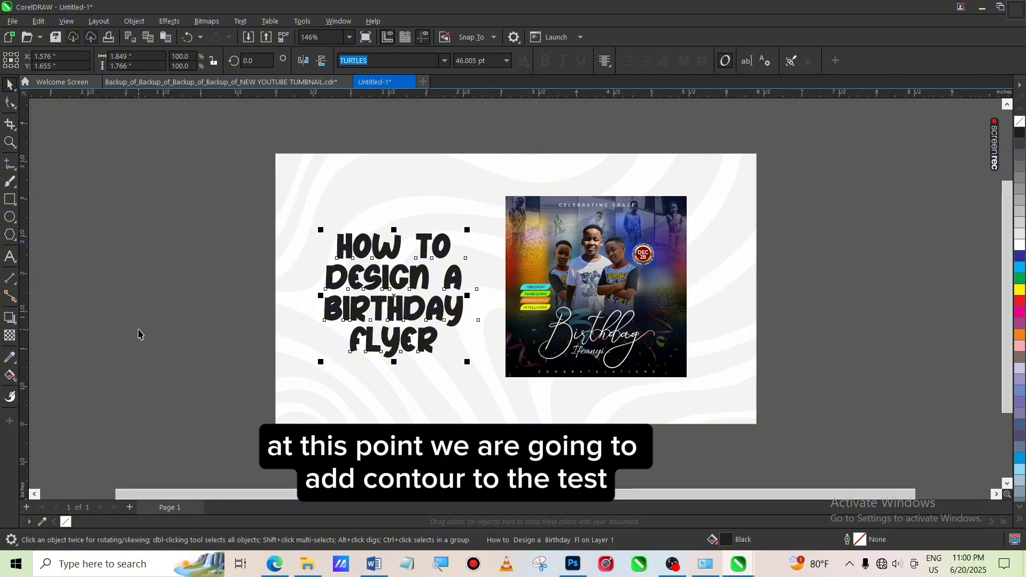
Apply an outside contour to the title text with an offset of about 0.13 inch
{"action": "left_click", "coordinate": [15, 327]}
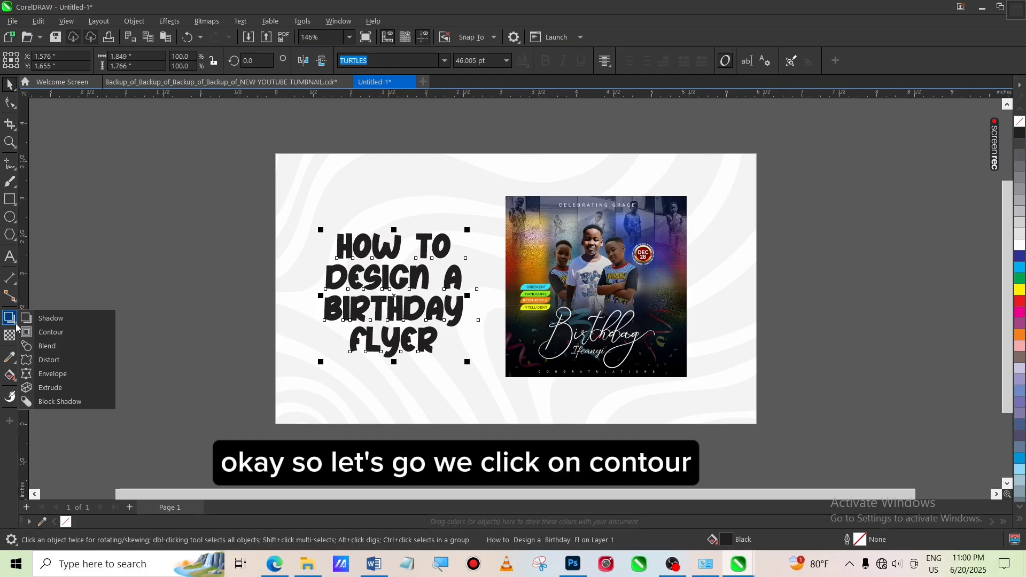
{"action": "left_click", "coordinate": [47, 335]}
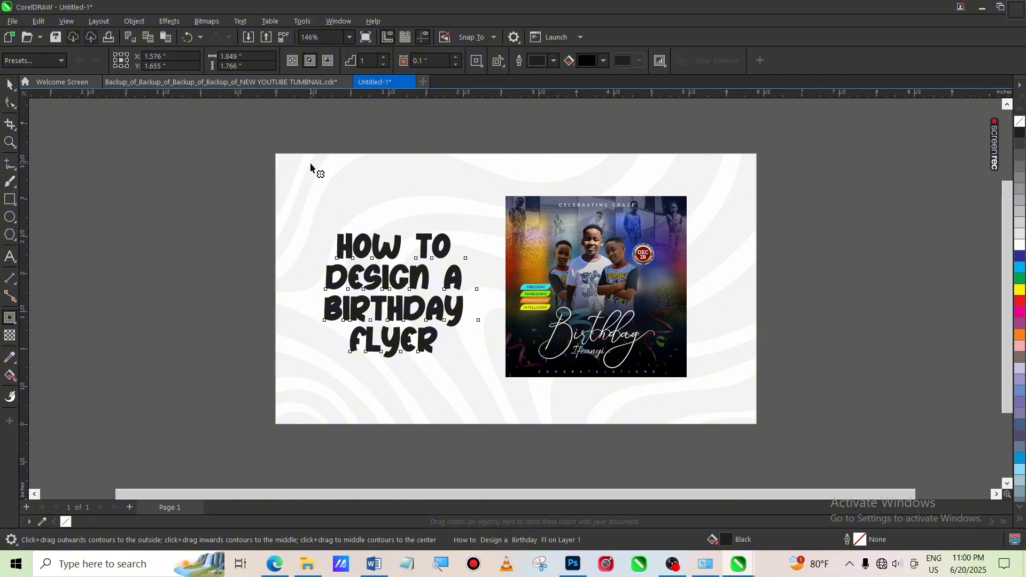
{"action": "left_click", "coordinate": [328, 61]}
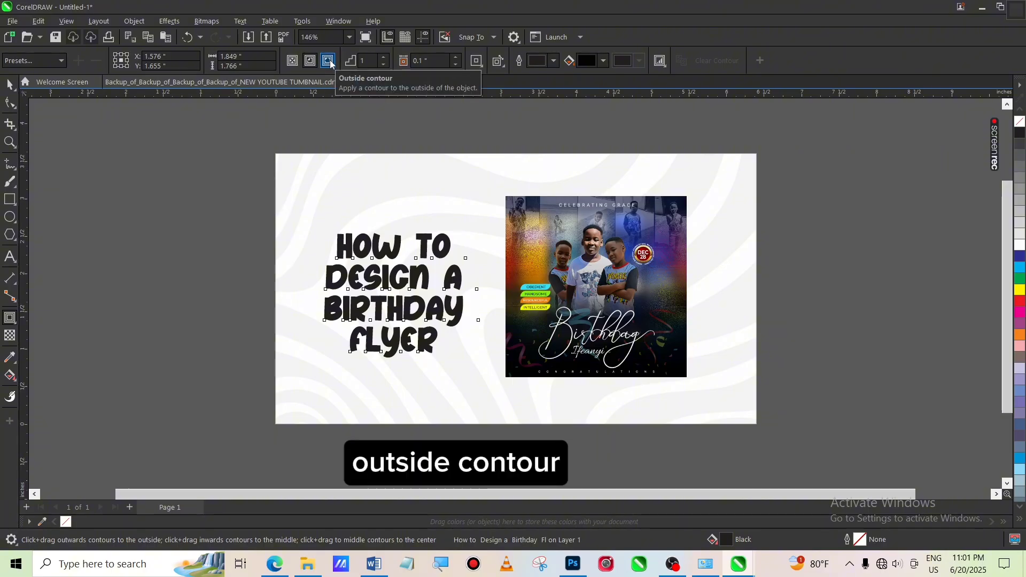
{"action": "left_click", "coordinate": [328, 61]}
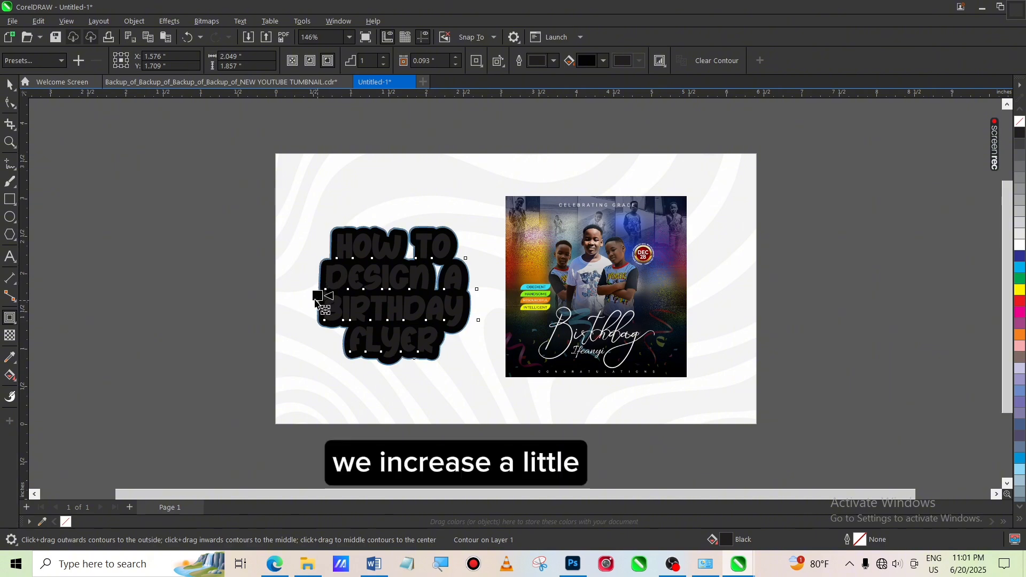
{"action": "left_click_drag", "start_coordinate": [318, 296], "coordinate": [313, 306]}
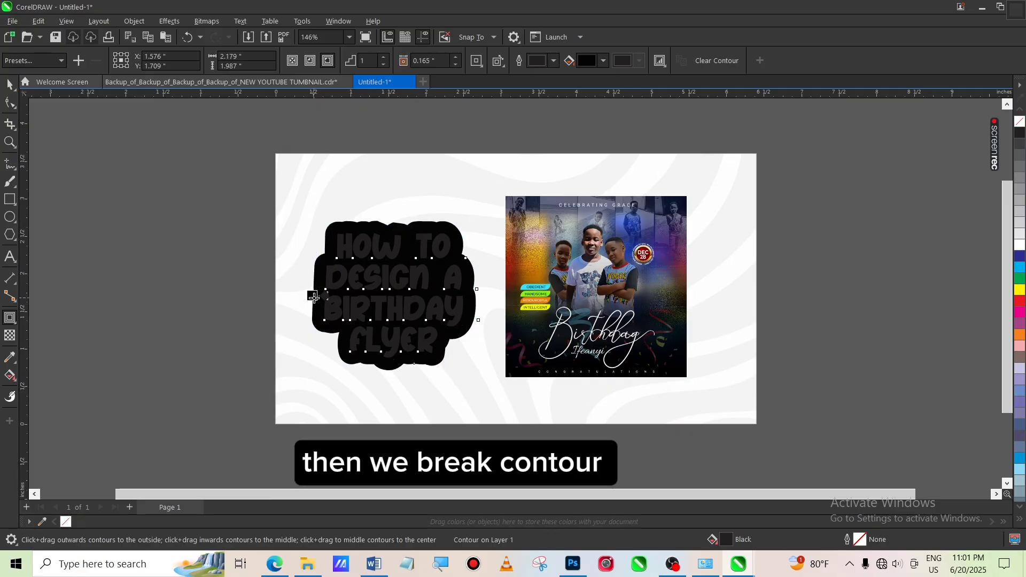
{"action": "left_click_drag", "start_coordinate": [314, 297], "coordinate": [320, 306]}
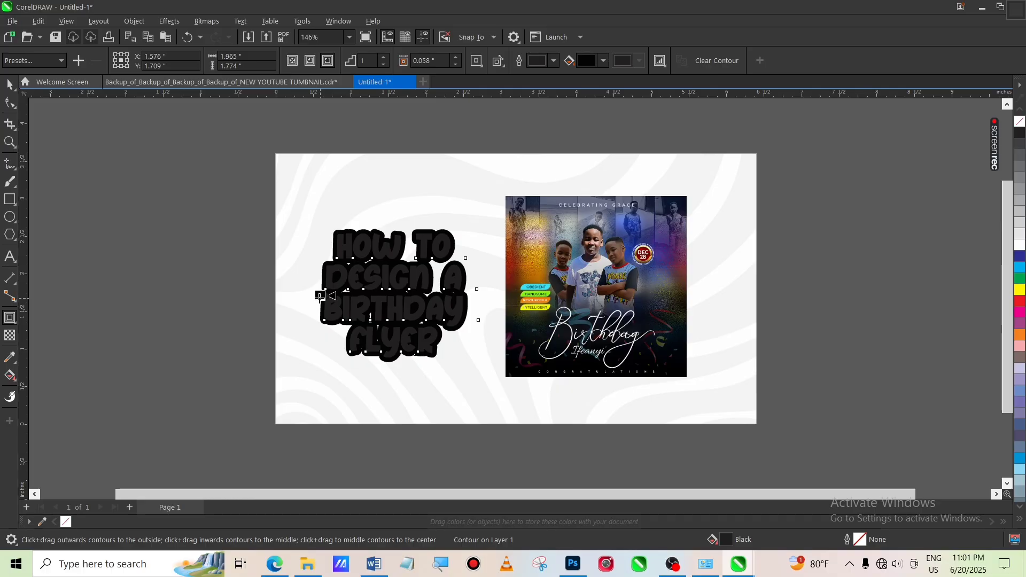
{"action": "left_click_drag", "start_coordinate": [320, 296], "coordinate": [316, 312]}
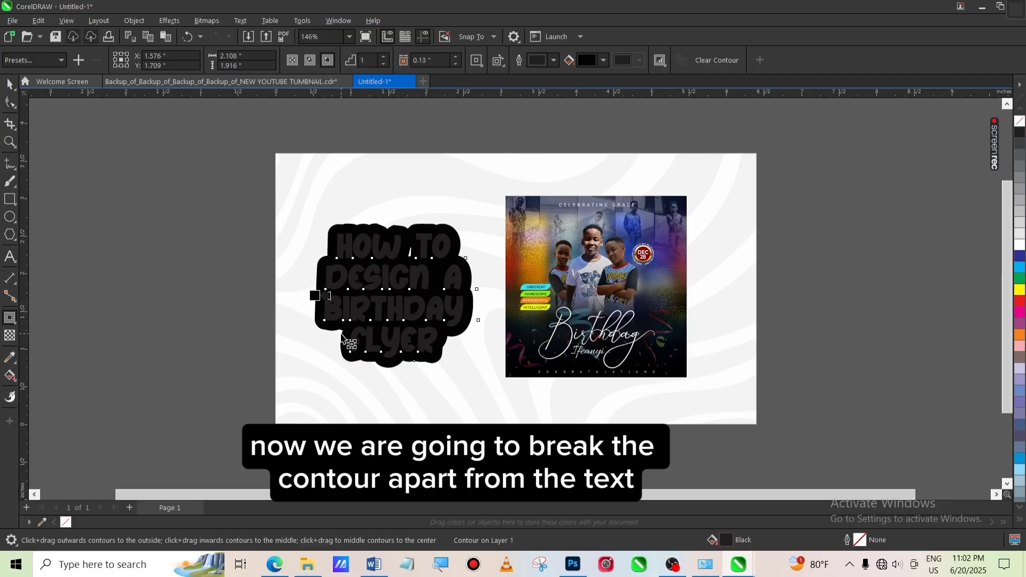
Break the contour apart from the title text
{"action": "right_click", "coordinate": [319, 296]}
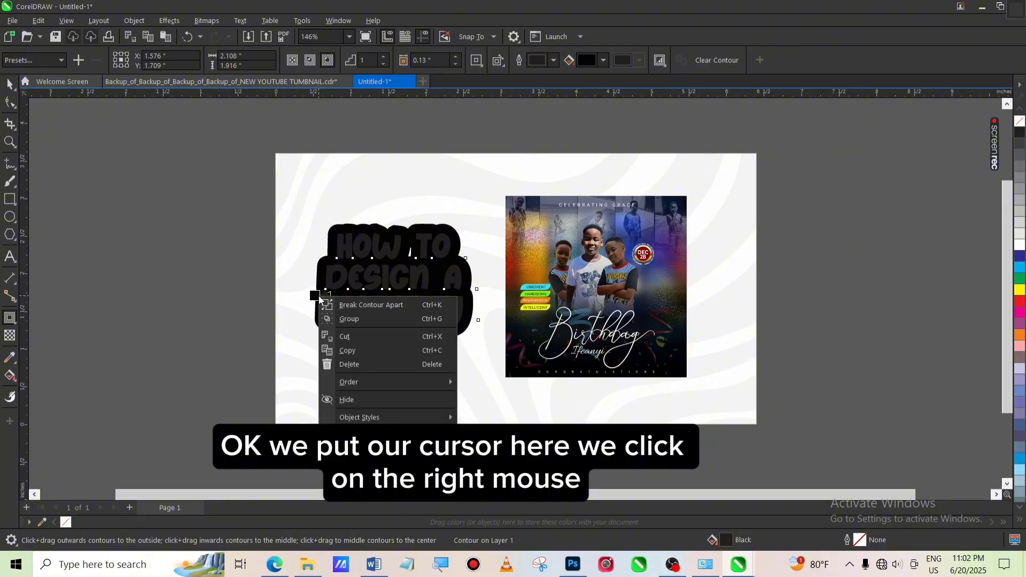
{"action": "left_click", "coordinate": [362, 306]}
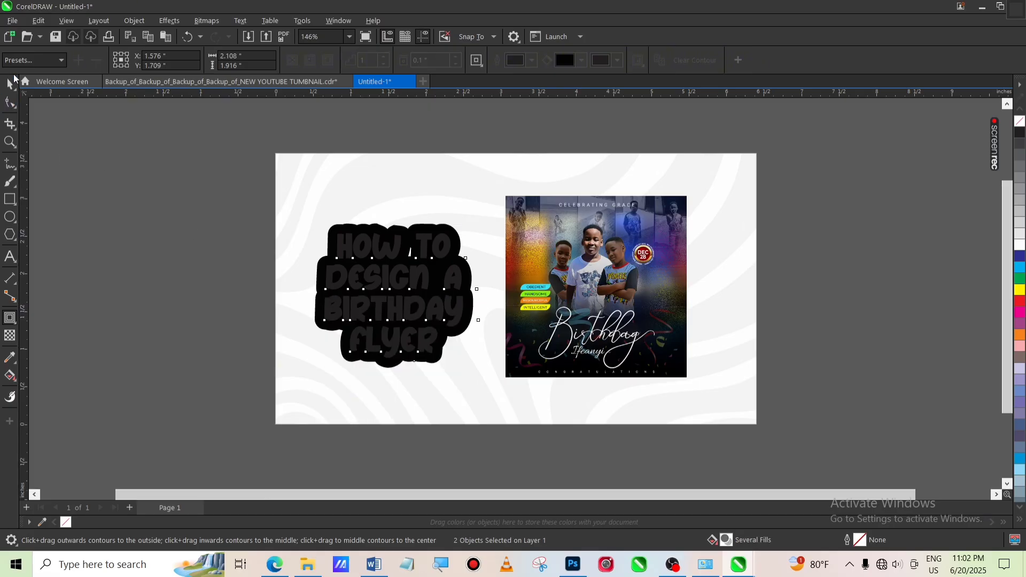
Select the title text alone and fill it white
{"action": "left_click", "coordinate": [11, 84]}
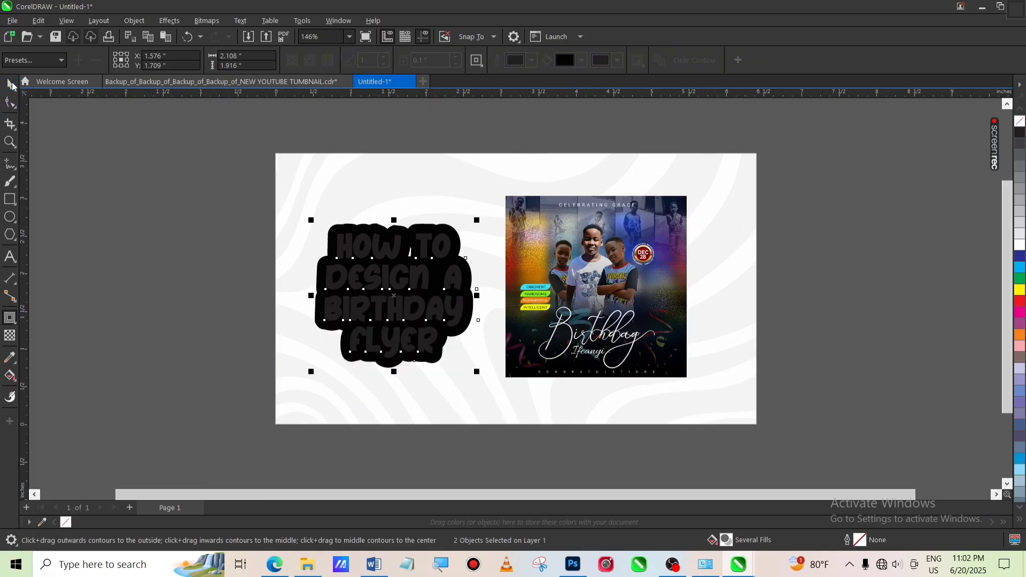
{"action": "left_click", "coordinate": [179, 259]}
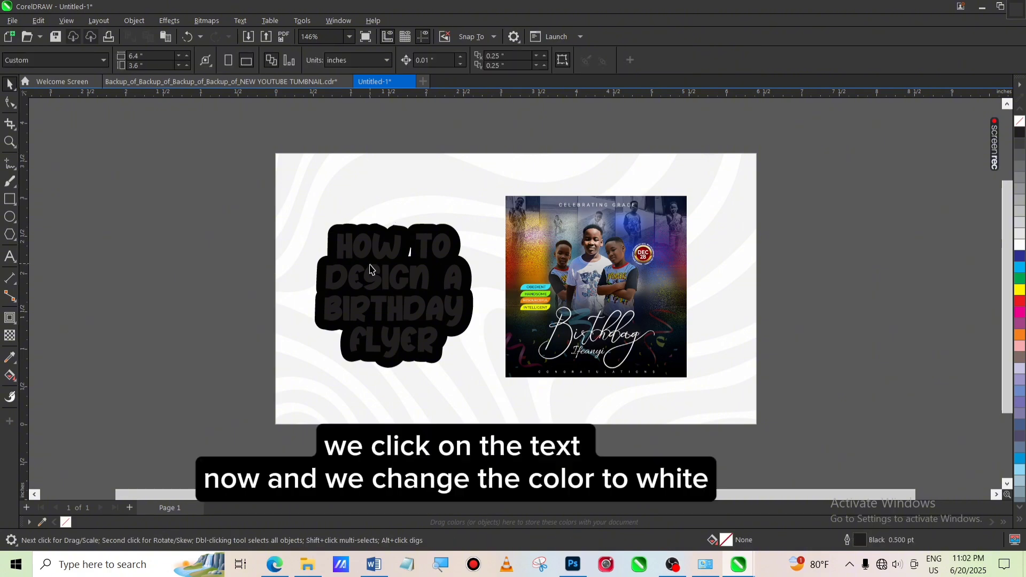
{"action": "left_click", "coordinate": [388, 288]}
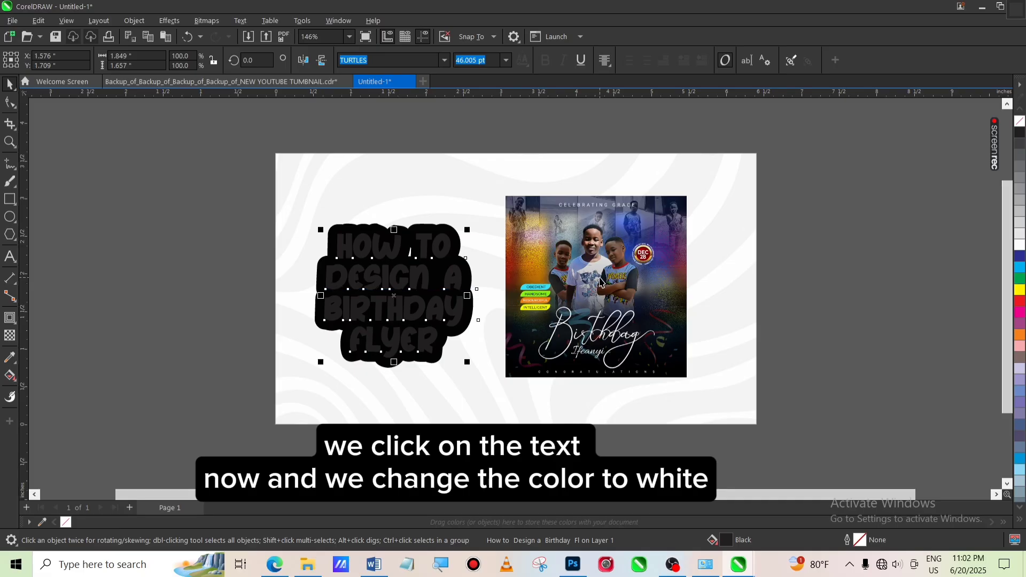
{"action": "left_click", "coordinate": [1019, 246]}
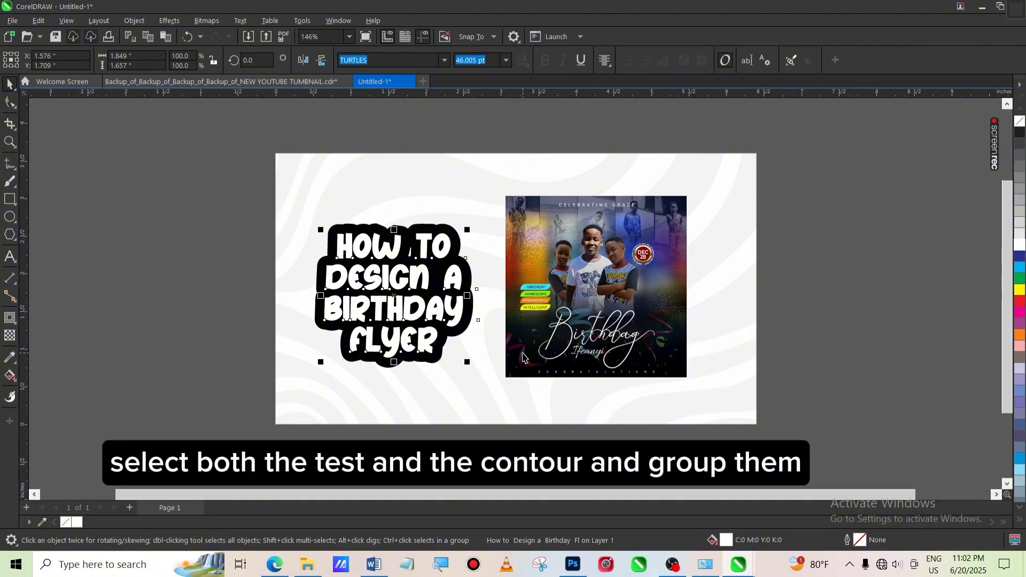
Select the title text and its contour shape together and group them
{"action": "left_click", "coordinate": [255, 204]}
{"action": "left_click_drag", "start_coordinate": [255, 204], "coordinate": [504, 404]}
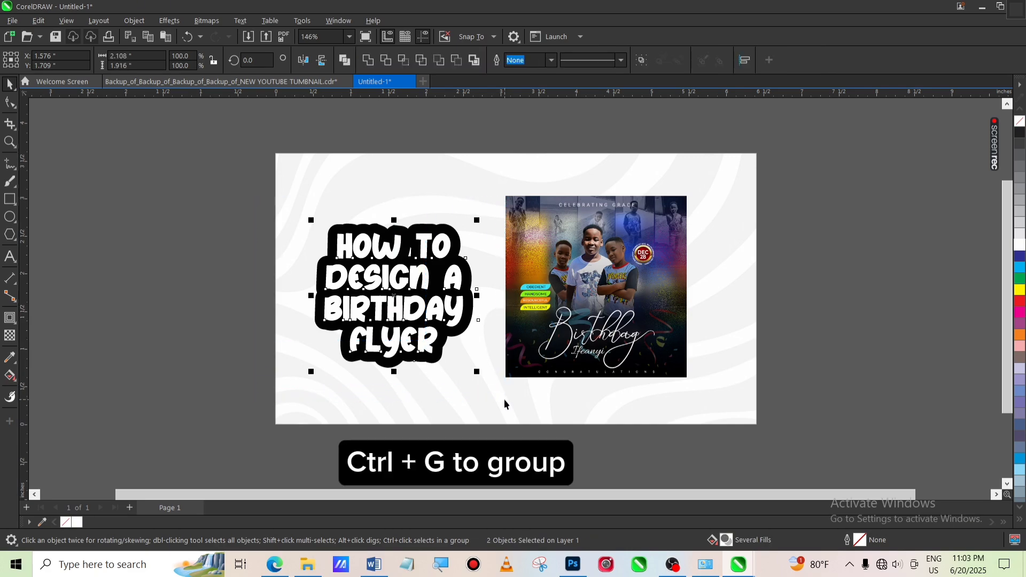
{"action": "key", "text": "ctrl+g"}
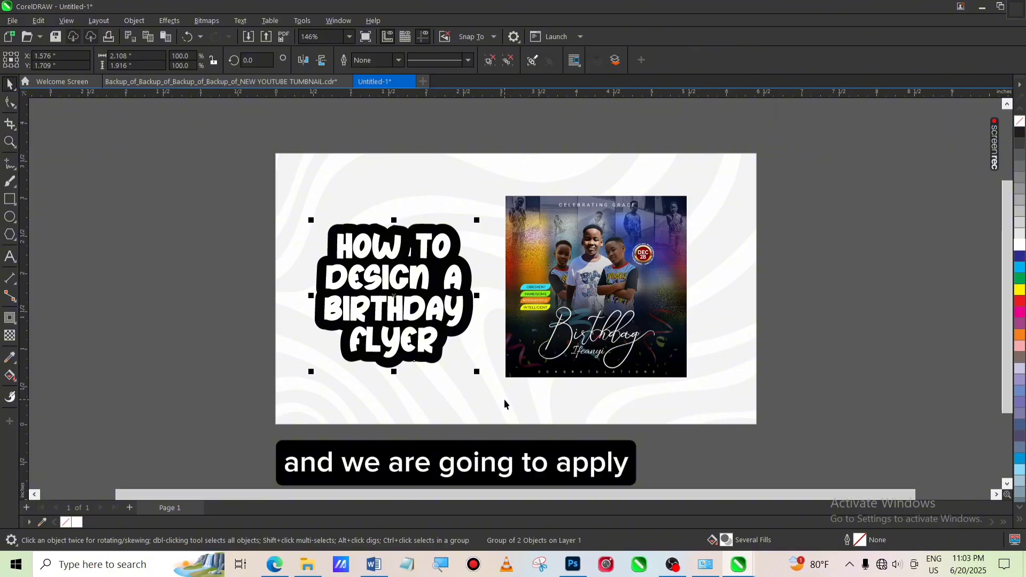
Add a drop shadow below the grouped title and raise its opacity to 77
{"action": "left_click", "coordinate": [13, 324]}
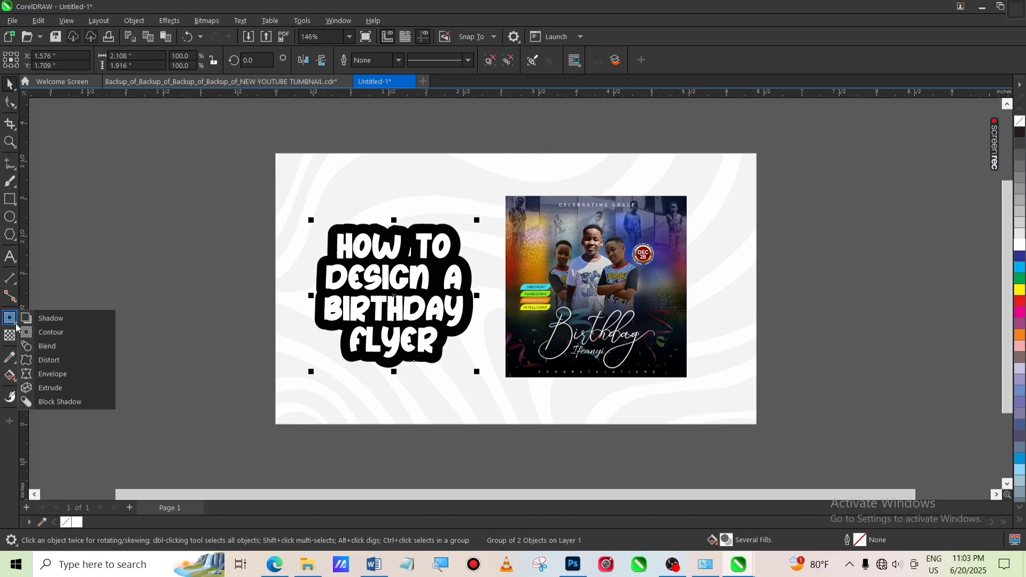
{"action": "left_click", "coordinate": [75, 320]}
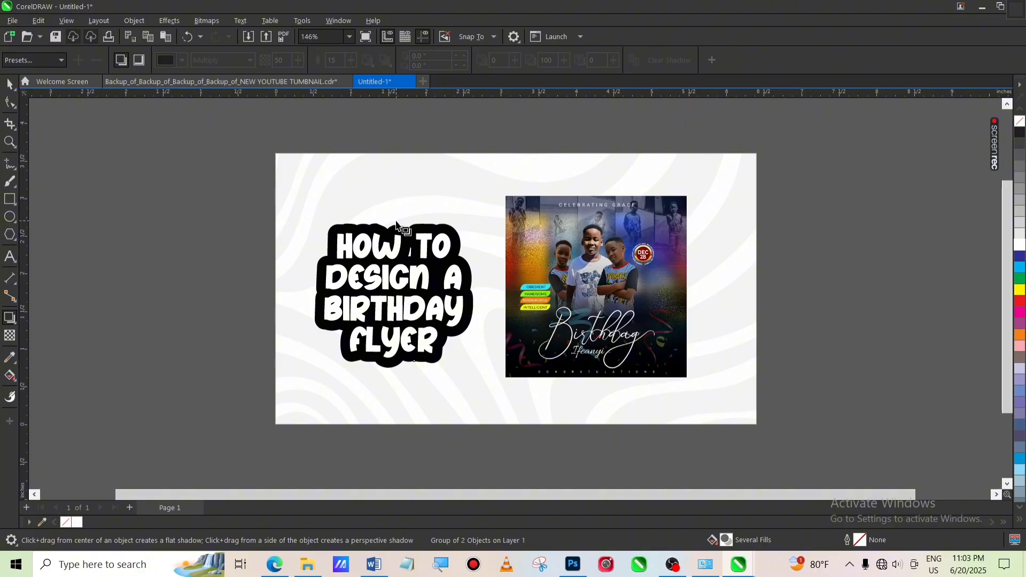
{"action": "left_click_drag", "start_coordinate": [396, 223], "coordinate": [394, 374]}
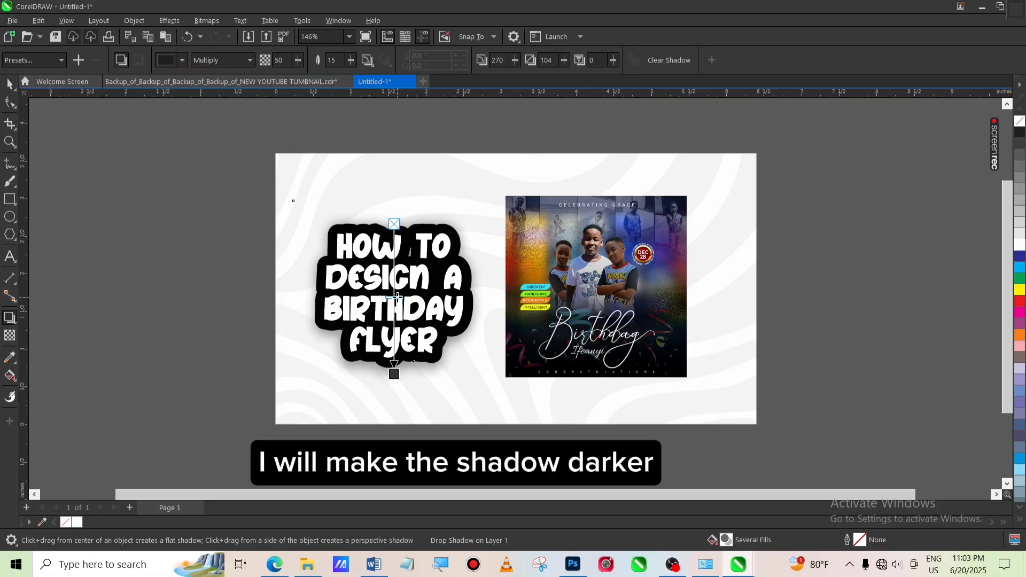
{"action": "left_click_drag", "start_coordinate": [396, 296], "coordinate": [396, 338]}
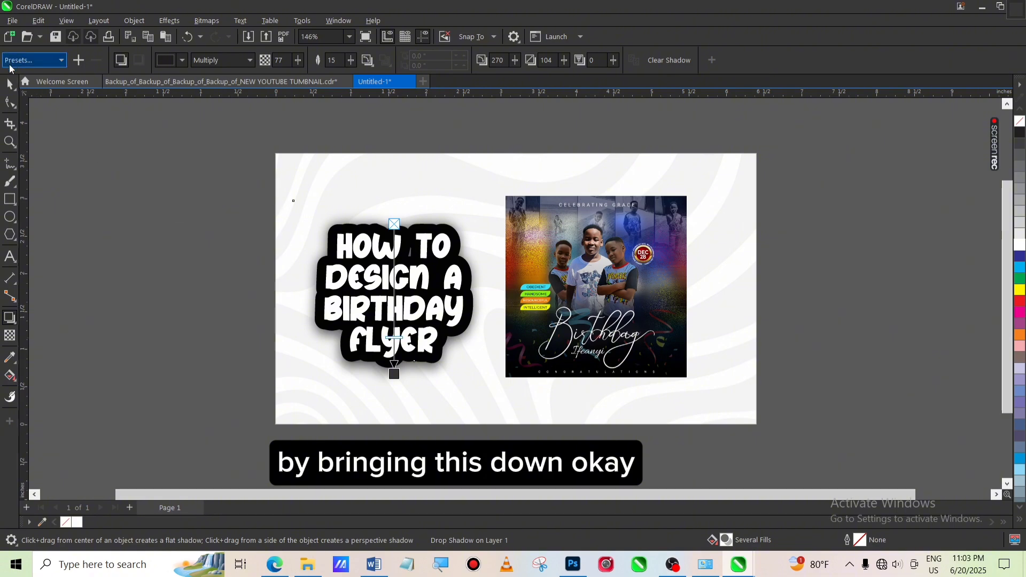
Duplicate the flyer image, offset the copy, and group both flyer copies
{"action": "left_click", "coordinate": [9, 86]}
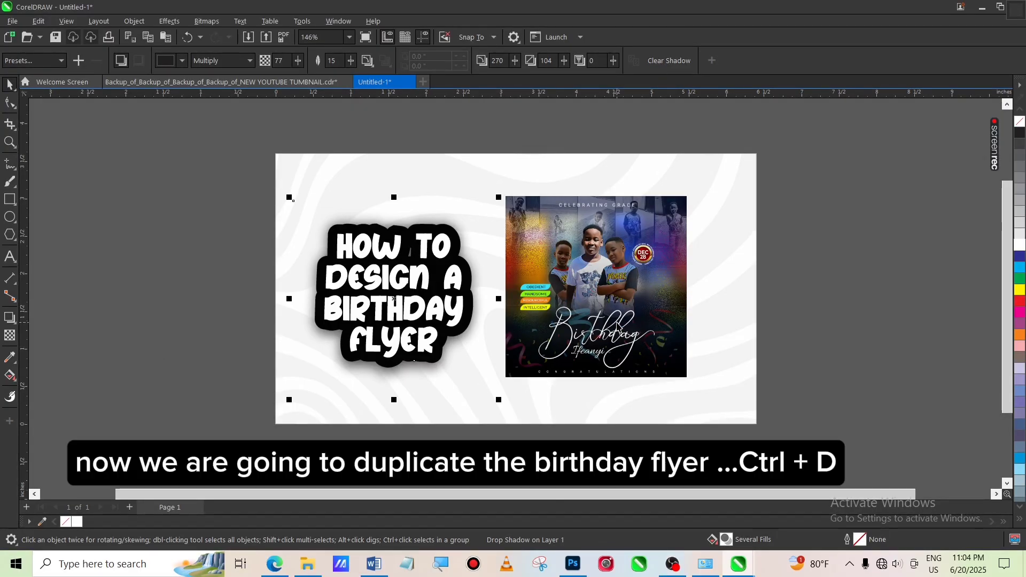
{"action": "left_click", "coordinate": [630, 327]}
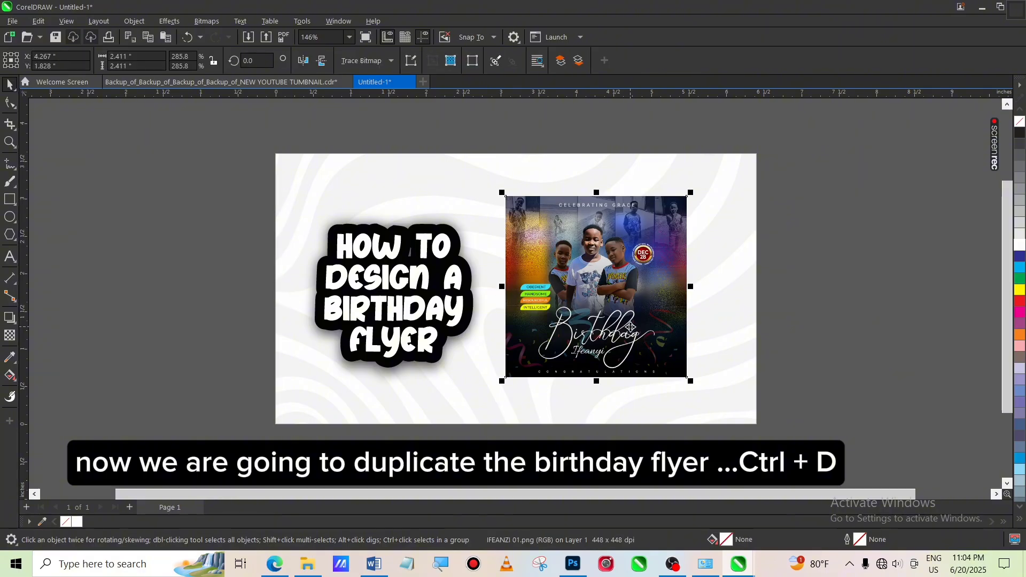
{"action": "key", "text": "ctrl+d"}
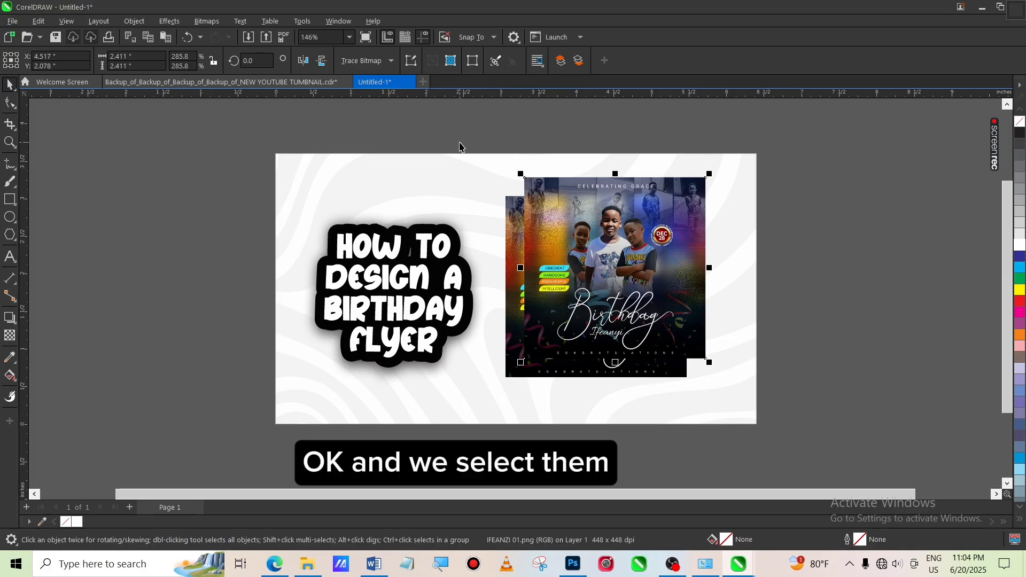
{"action": "left_click_drag", "start_coordinate": [460, 145], "coordinate": [741, 446]}
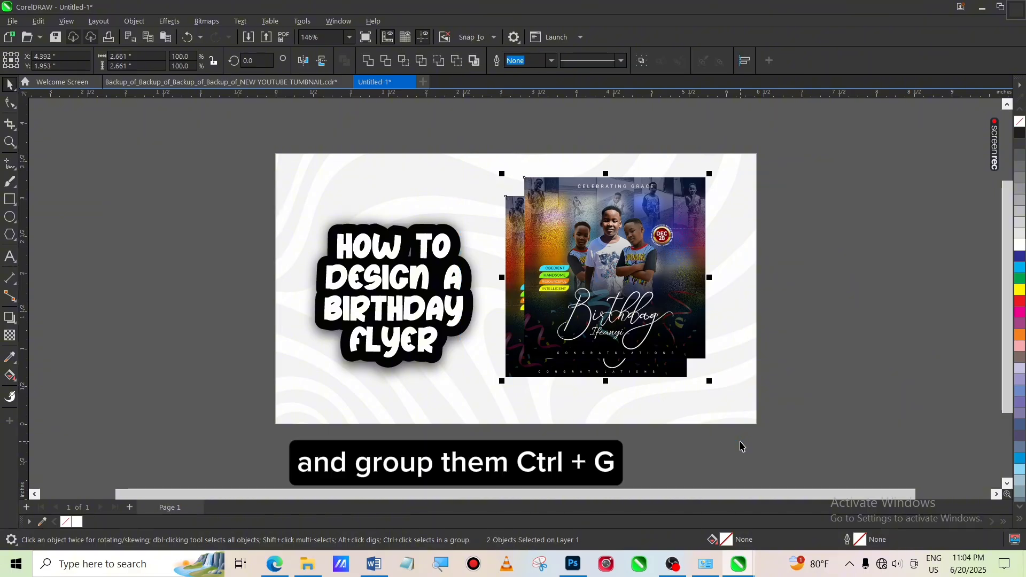
{"action": "key", "text": "ctrl+g"}
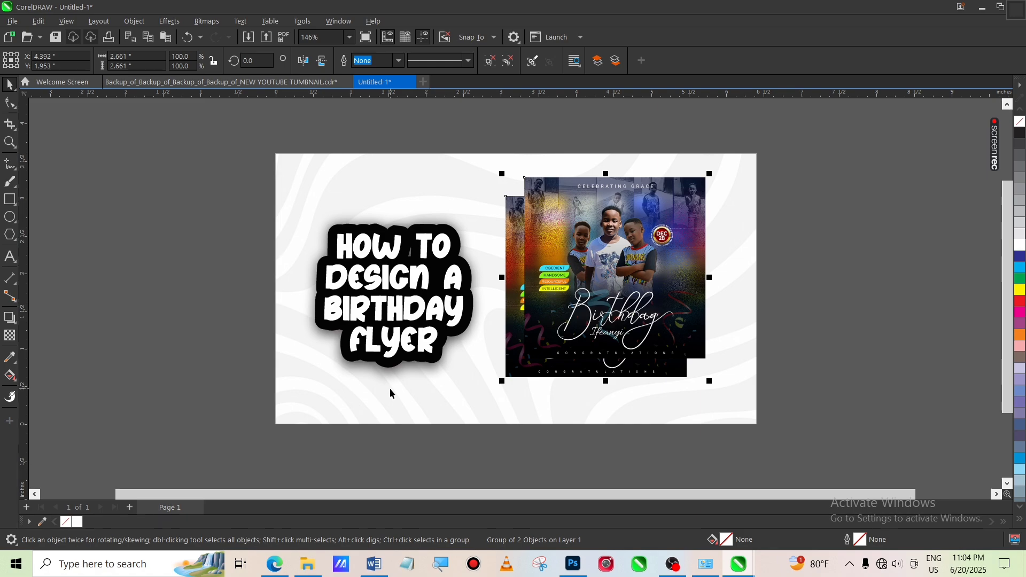
Add a drop shadow dragged downward beneath the grouped flyer images
{"action": "left_click", "coordinate": [10, 321]}
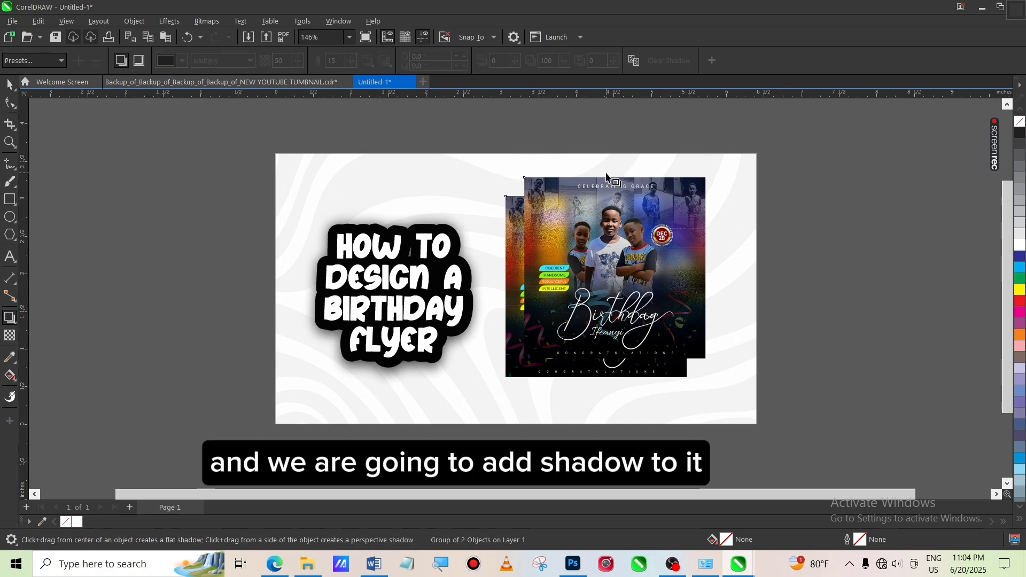
{"action": "left_click_drag", "start_coordinate": [606, 178], "coordinate": [602, 385]}
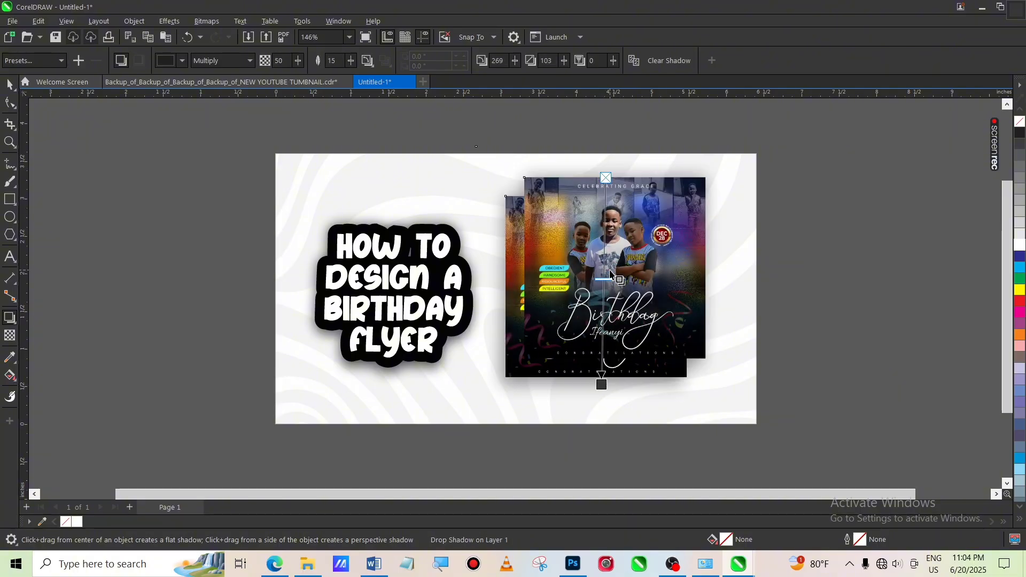
Slightly tilt the flyer group by rotating it, then nudge it a little lower
{"action": "key", "text": "space"}
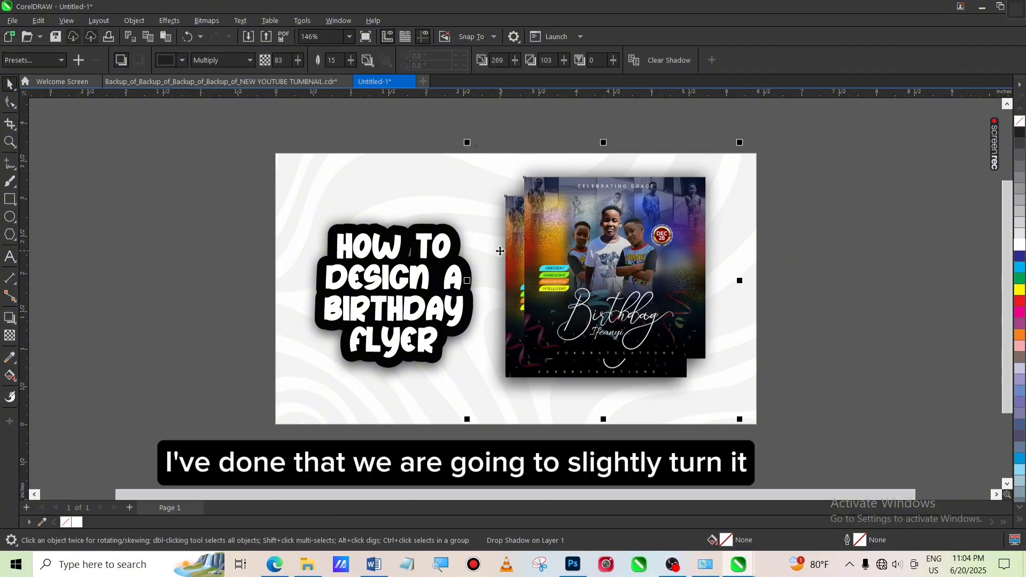
{"action": "left_click", "coordinate": [608, 274]}
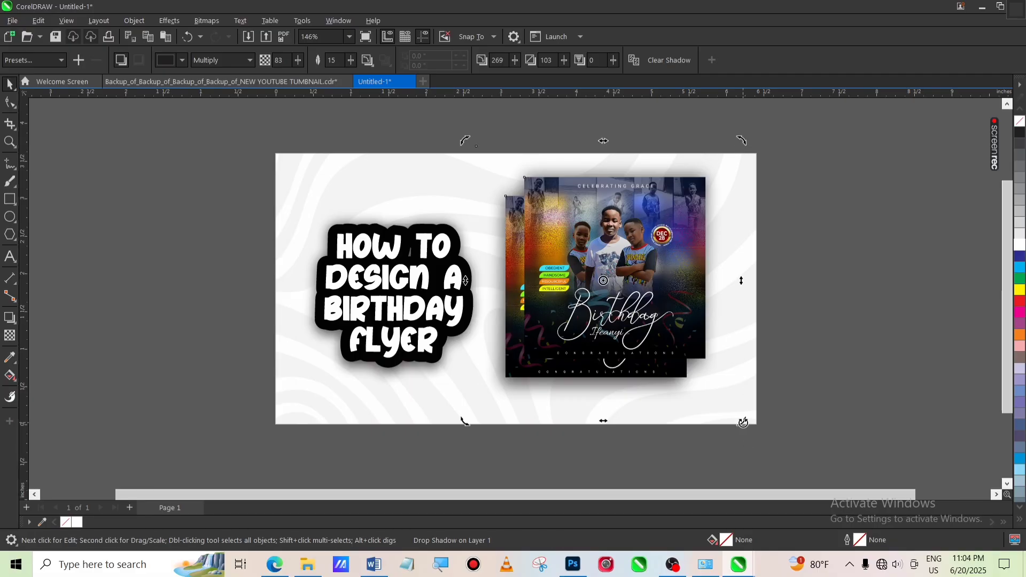
{"action": "left_click_drag", "start_coordinate": [744, 422], "coordinate": [768, 418]}
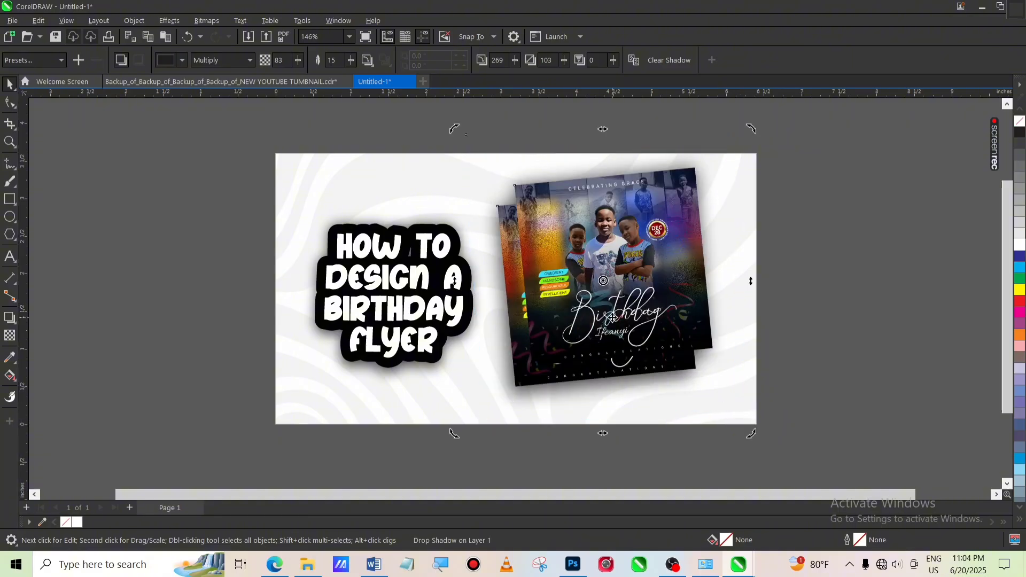
{"action": "left_click_drag", "start_coordinate": [611, 316], "coordinate": [612, 320]}
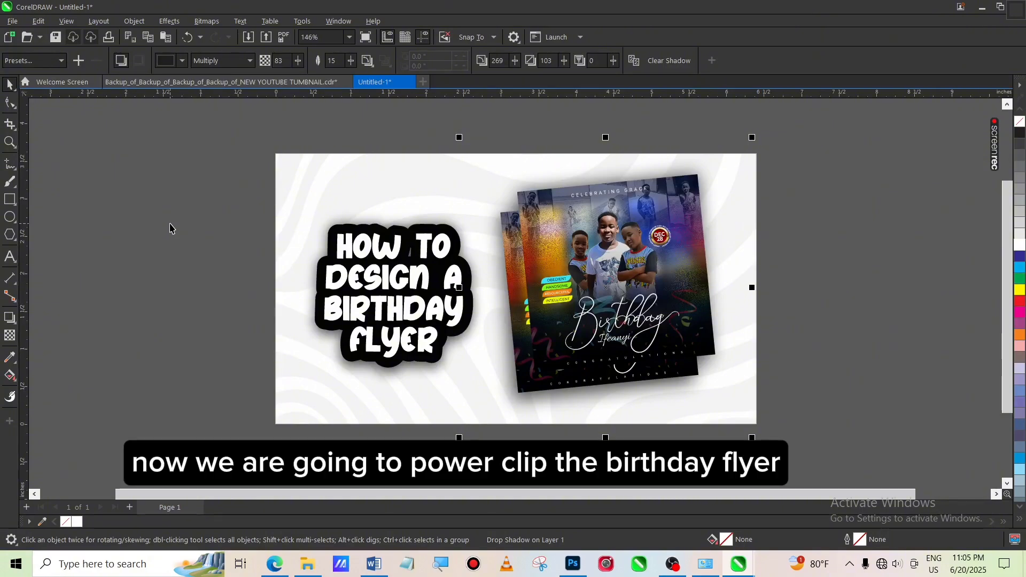
PowerClip the tilted flyer group inside the background rectangle
{"action": "right_click", "coordinate": [607, 286]}
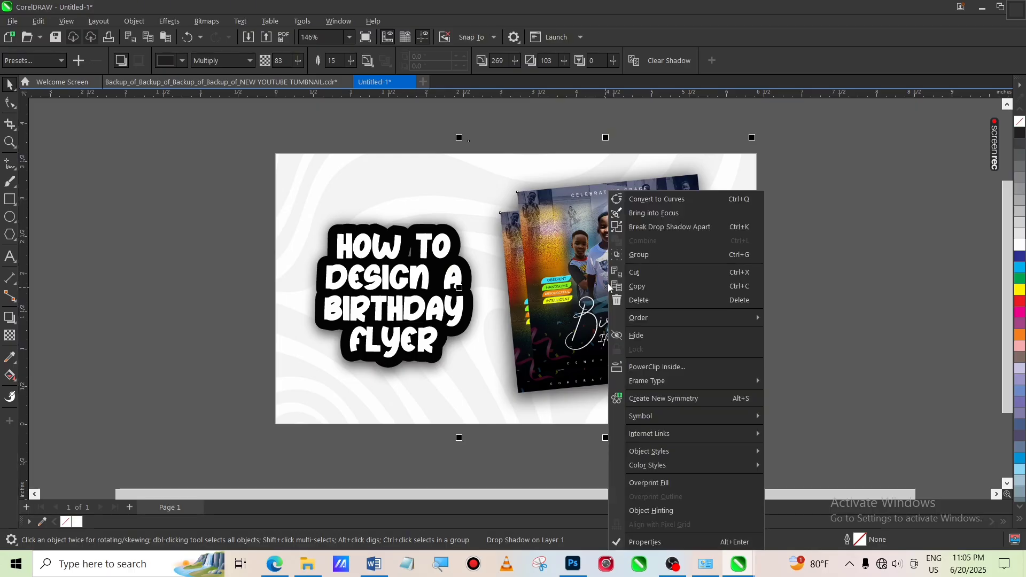
{"action": "left_click", "coordinate": [675, 367]}
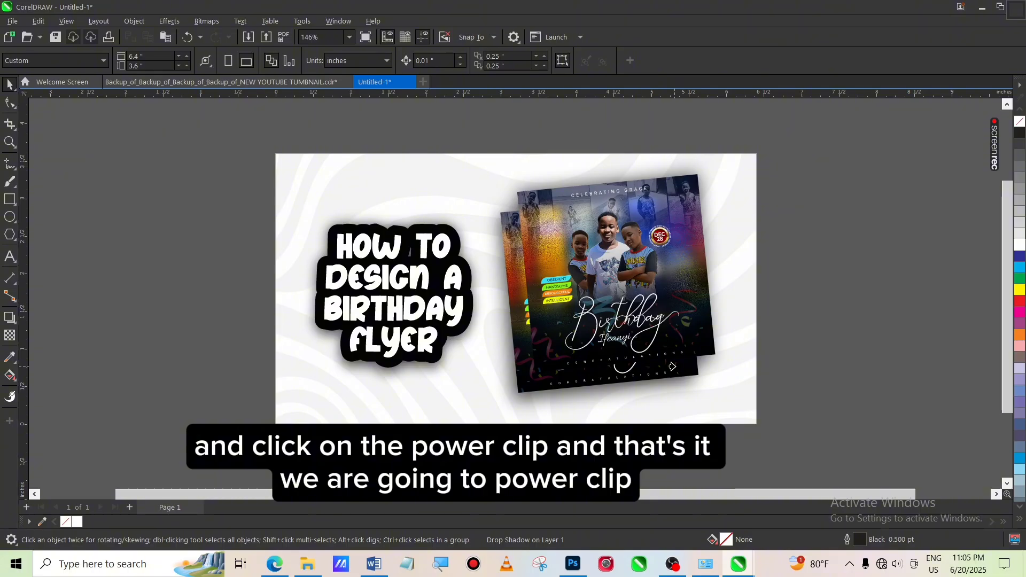
{"action": "left_click", "coordinate": [301, 413]}
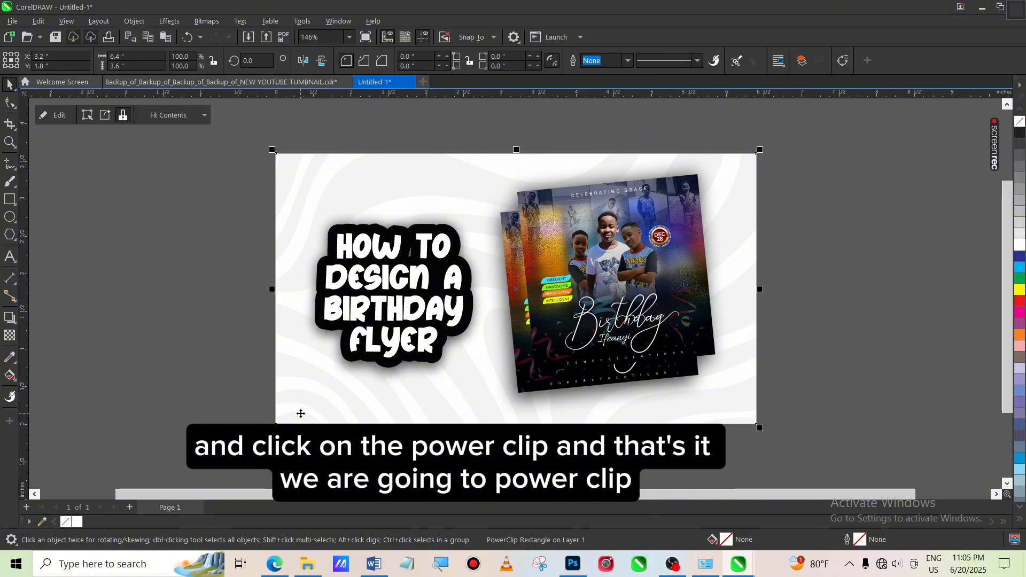
PowerClip the grouped "How to Design a Birthday Flyer" title inside the background rectangle as well
{"action": "left_click", "coordinate": [402, 311]}
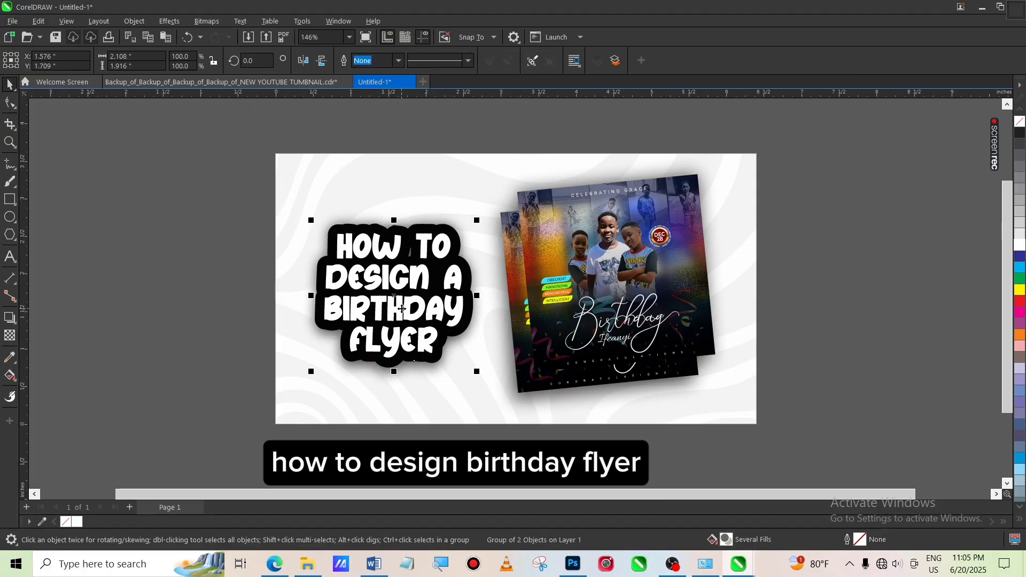
{"action": "right_click", "coordinate": [402, 310]}
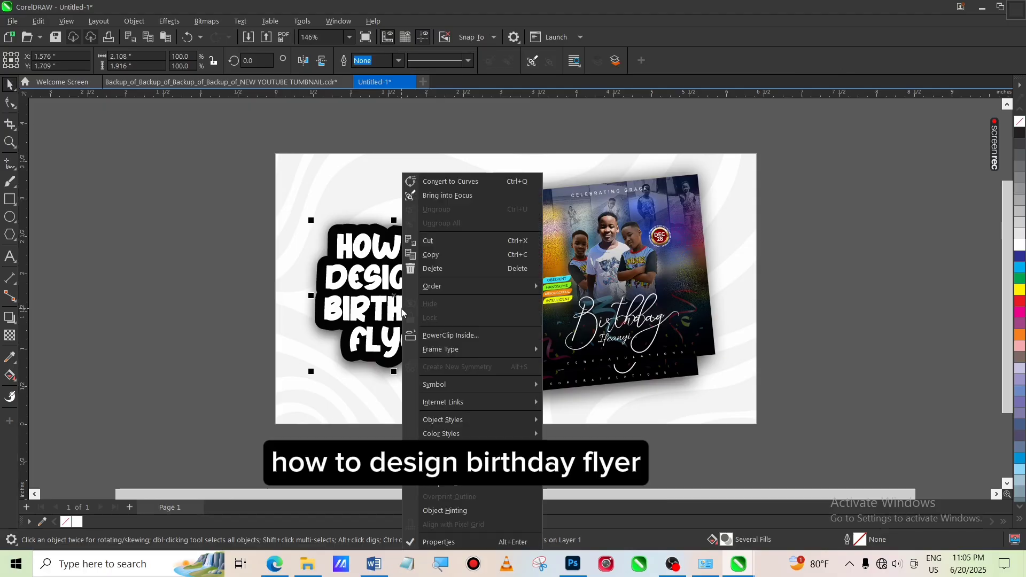
{"action": "left_click", "coordinate": [451, 335]}
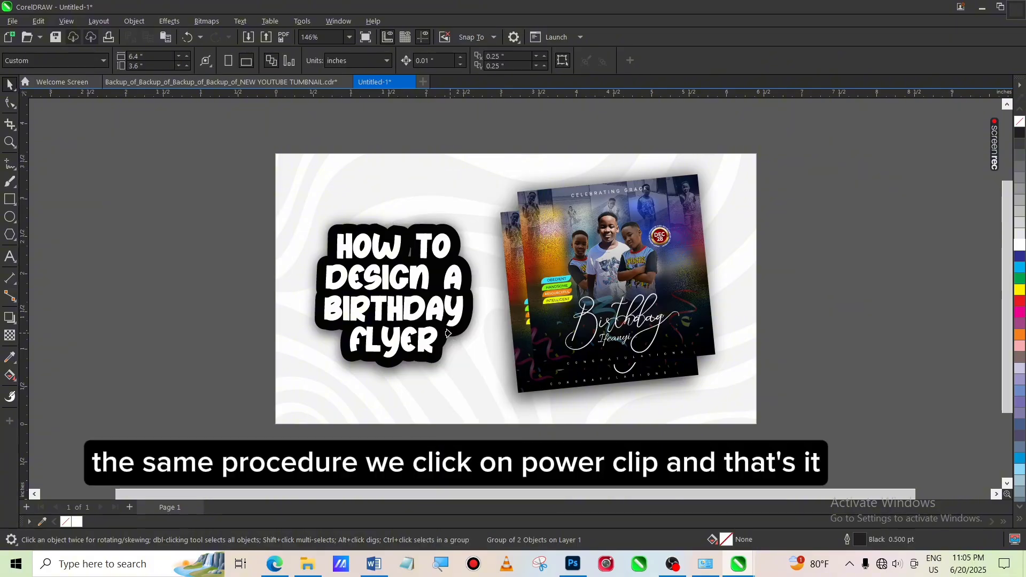
{"action": "left_click", "coordinate": [363, 417]}
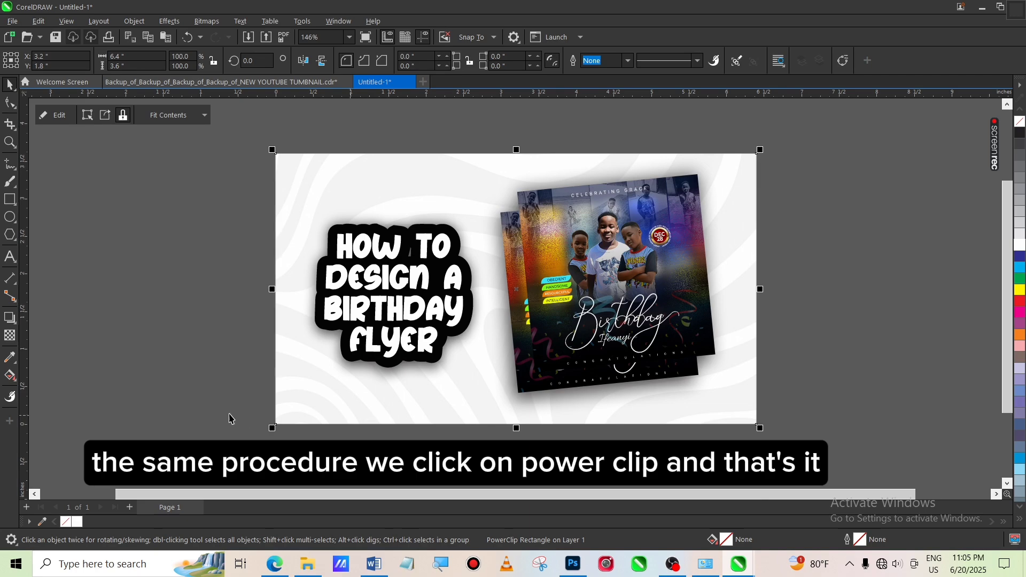
{"action": "left_click", "coordinate": [196, 412]}
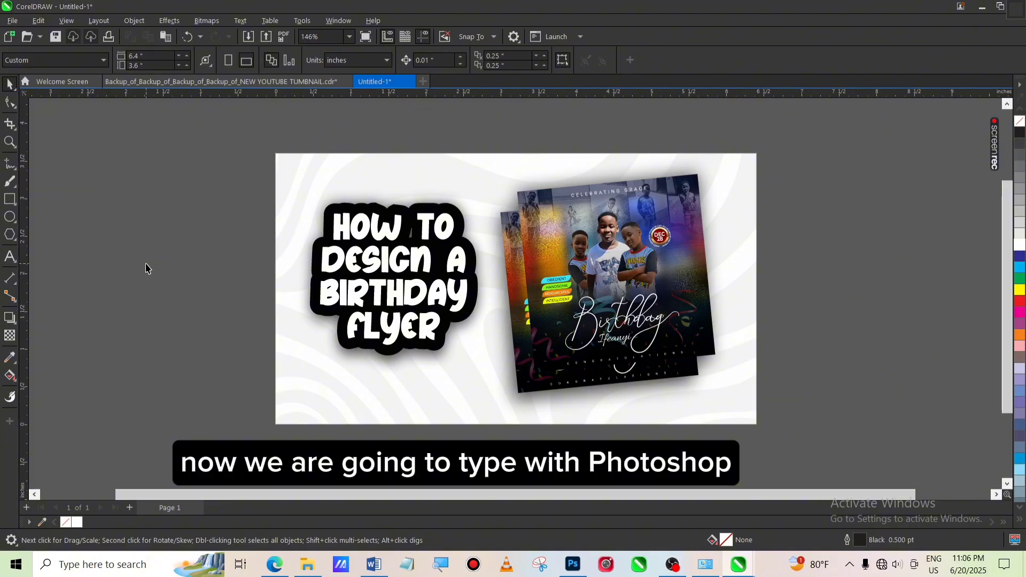
Add the artistic text "with Photoshop" below the title on the thumbnail
{"action": "left_click", "coordinate": [9, 258]}
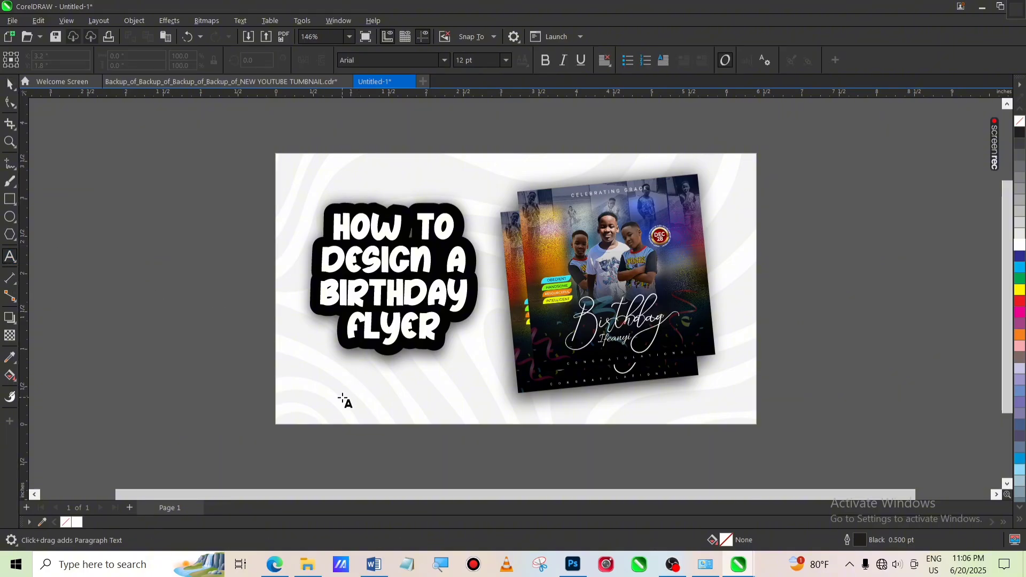
{"action": "left_click", "coordinate": [342, 398]}
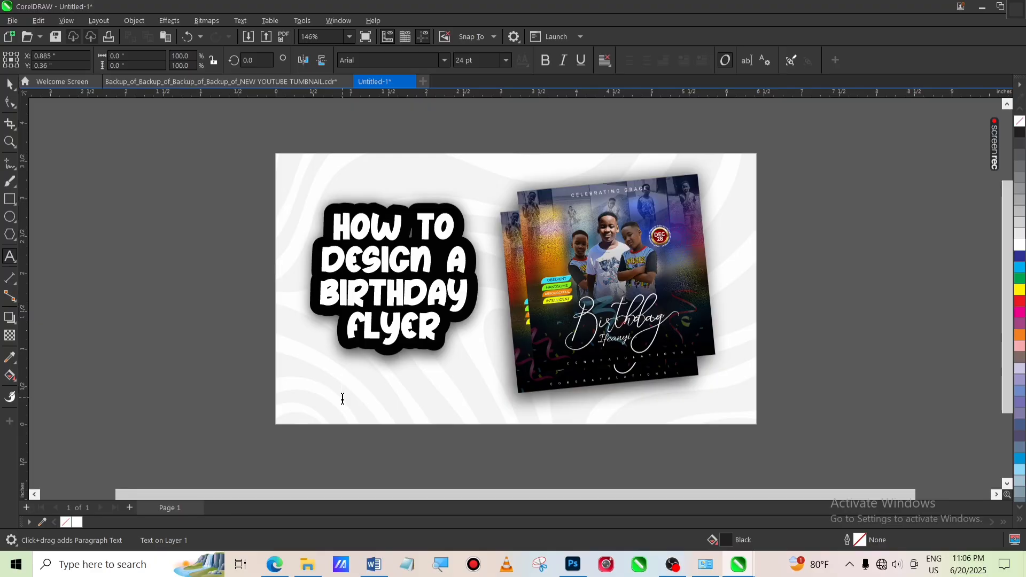
{"action": "type", "text": "w"}
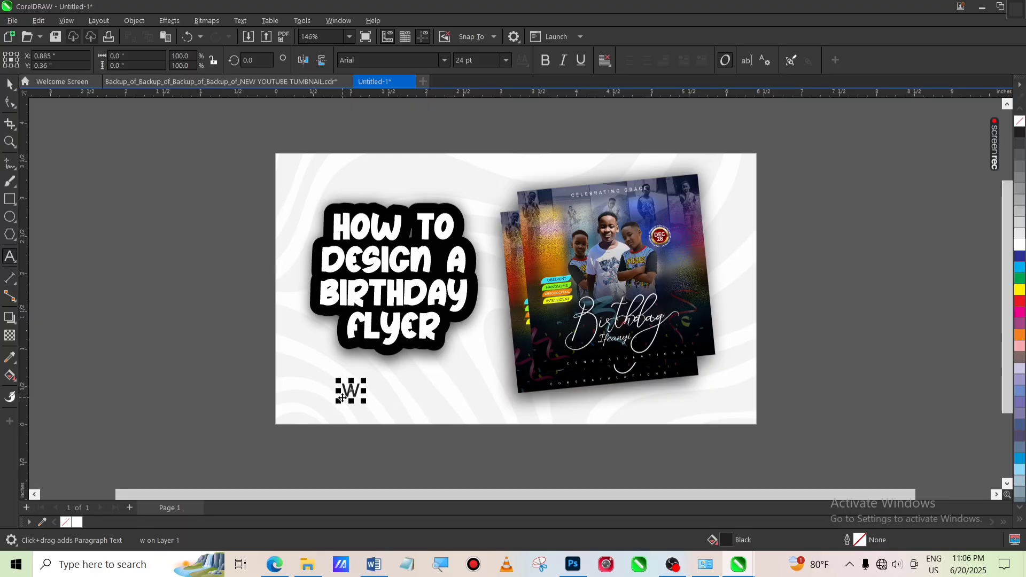
{"action": "type", "text": "ith Photo"}
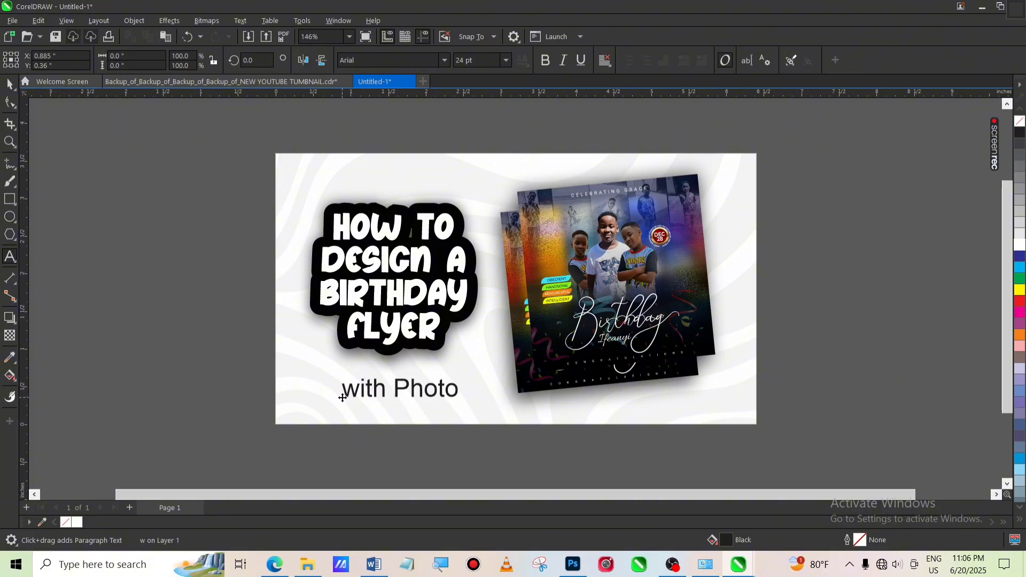
{"action": "type", "text": "shop"}
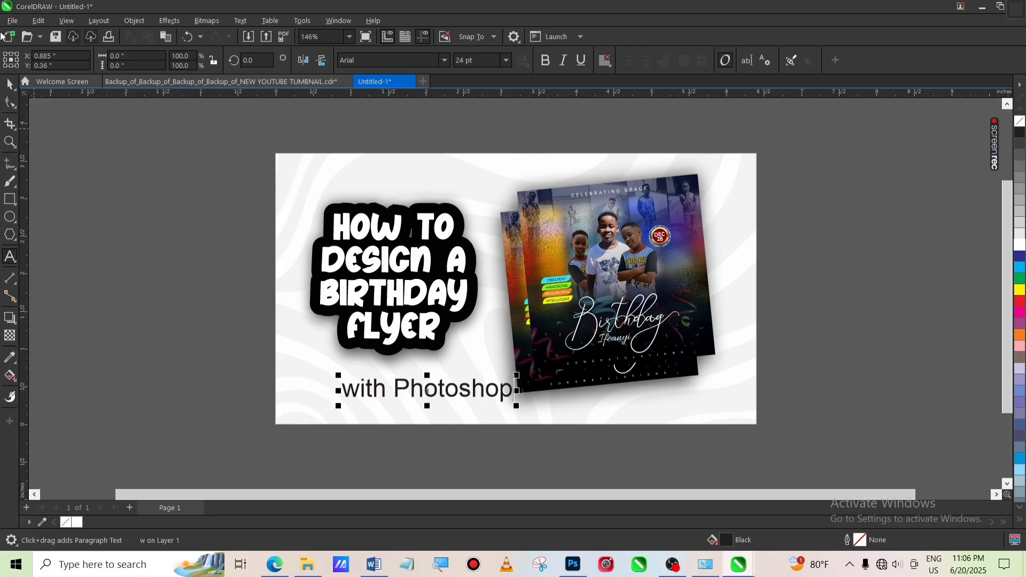
Change the "with Photoshop" text's font to Bastogne
{"action": "left_click", "coordinate": [10, 86]}
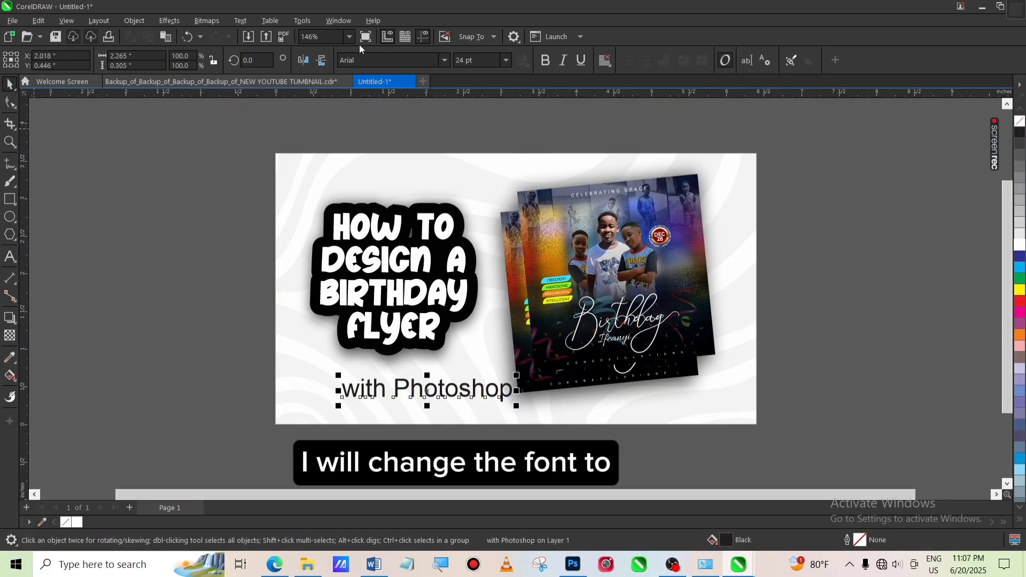
{"action": "left_click", "coordinate": [445, 63]}
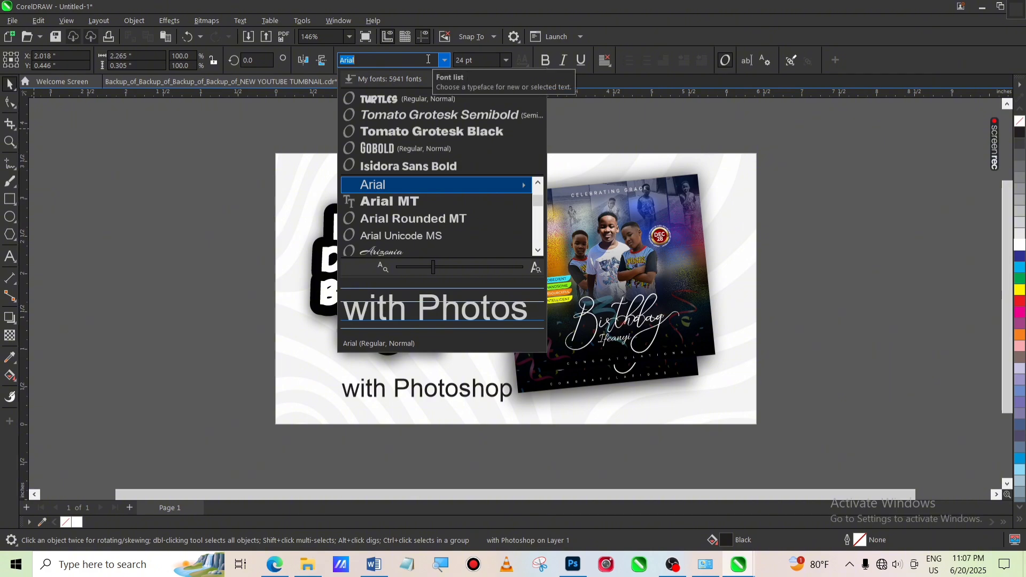
{"action": "type", "text": "basto"}
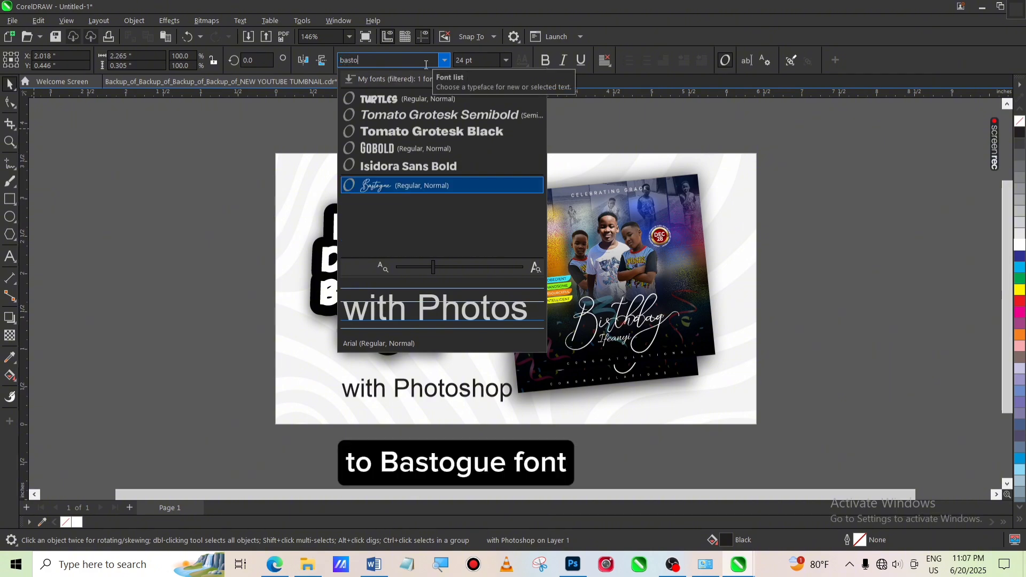
{"action": "left_click", "coordinate": [419, 185]}
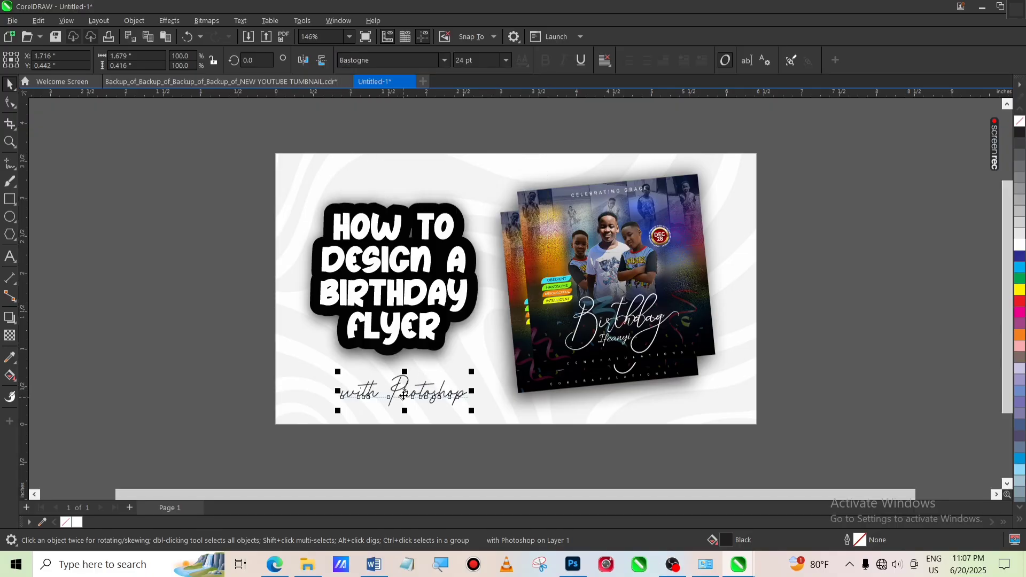
Rotate the "with Photoshop" text about 6.5 degrees and position it just under the title
{"action": "left_click_drag", "start_coordinate": [403, 395], "coordinate": [398, 384]}
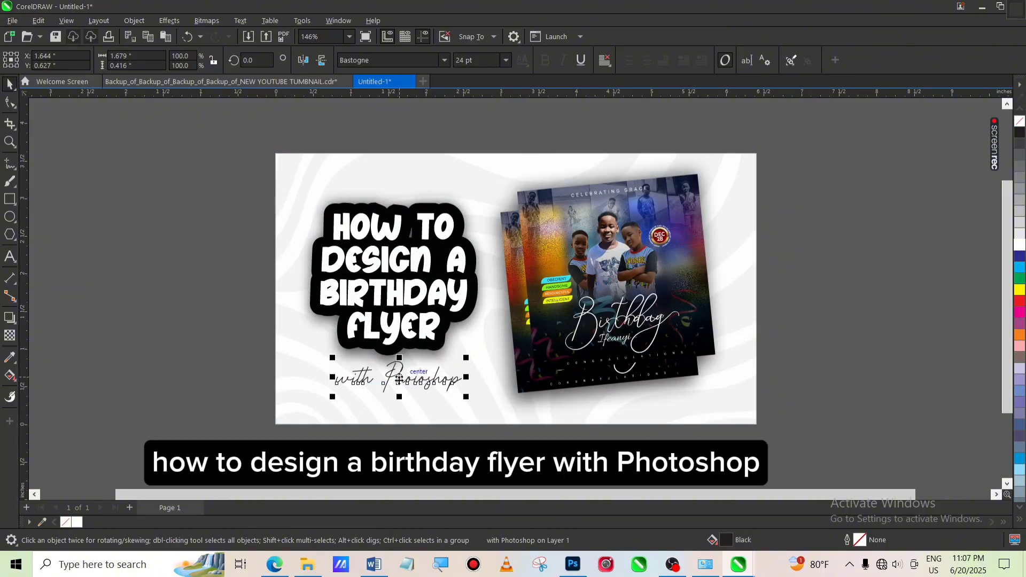
{"action": "left_click", "coordinate": [402, 384]}
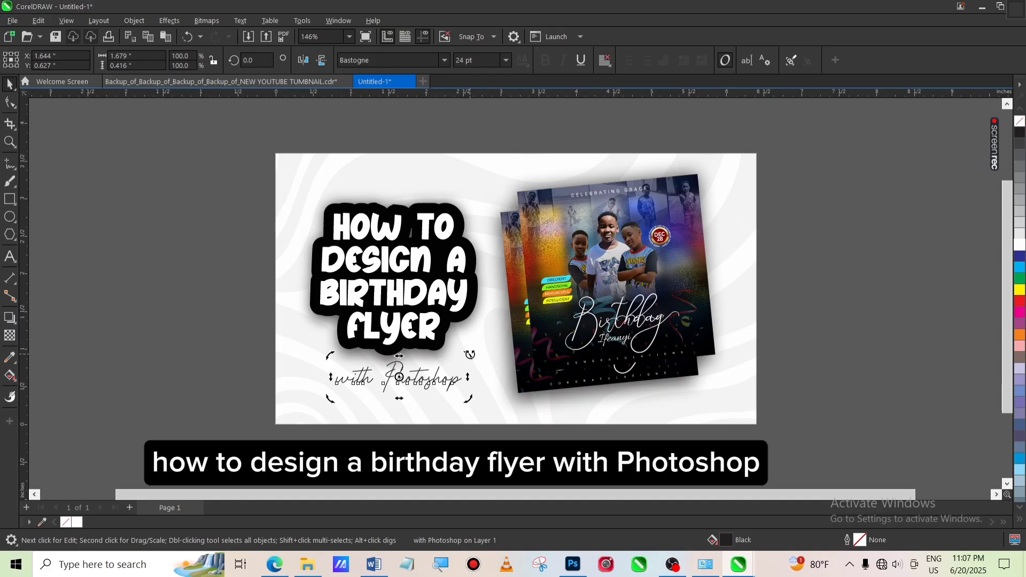
{"action": "left_click_drag", "start_coordinate": [468, 355], "coordinate": [470, 346]}
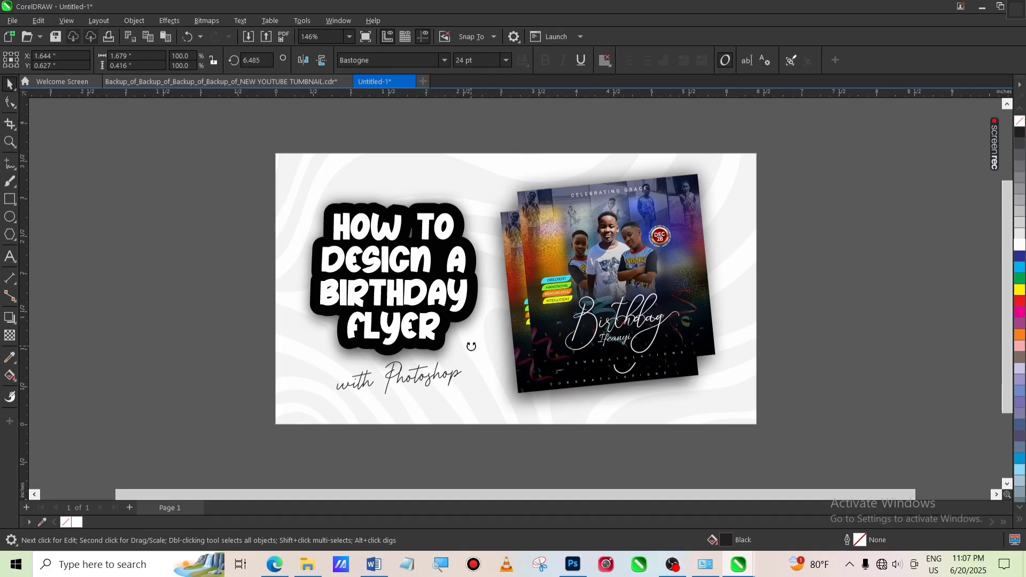
{"action": "left_click", "coordinate": [430, 378]}
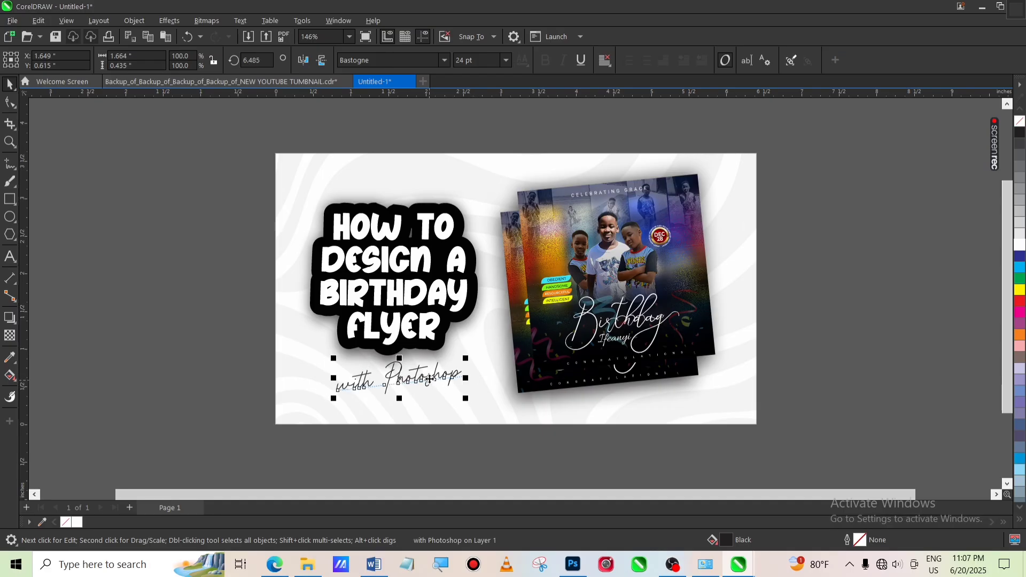
{"action": "left_click_drag", "start_coordinate": [430, 378], "coordinate": [437, 370]}
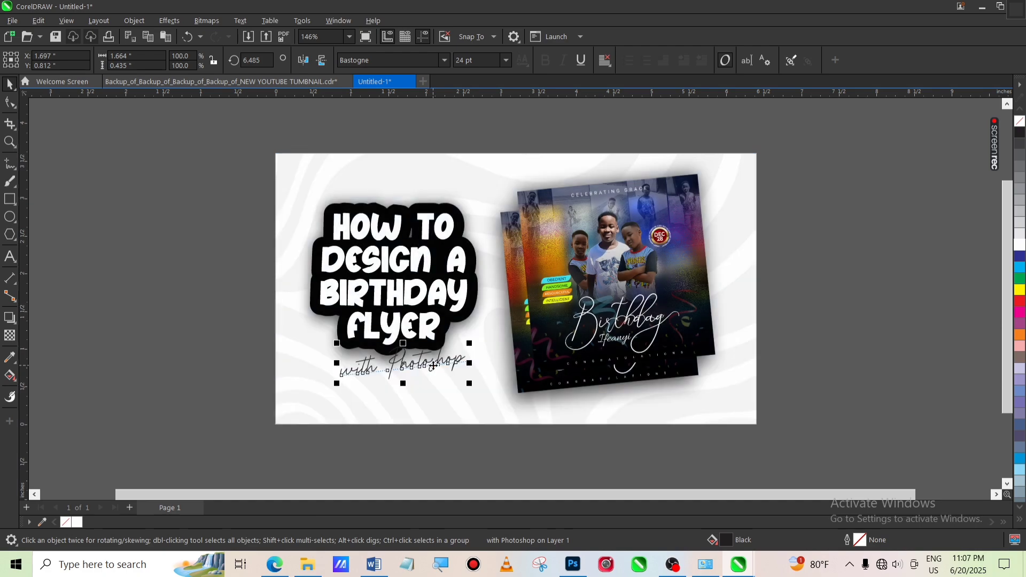
Try red, green and blue fills on the "with Photoshop" text before returning it to black
{"action": "left_click", "coordinate": [1020, 302]}
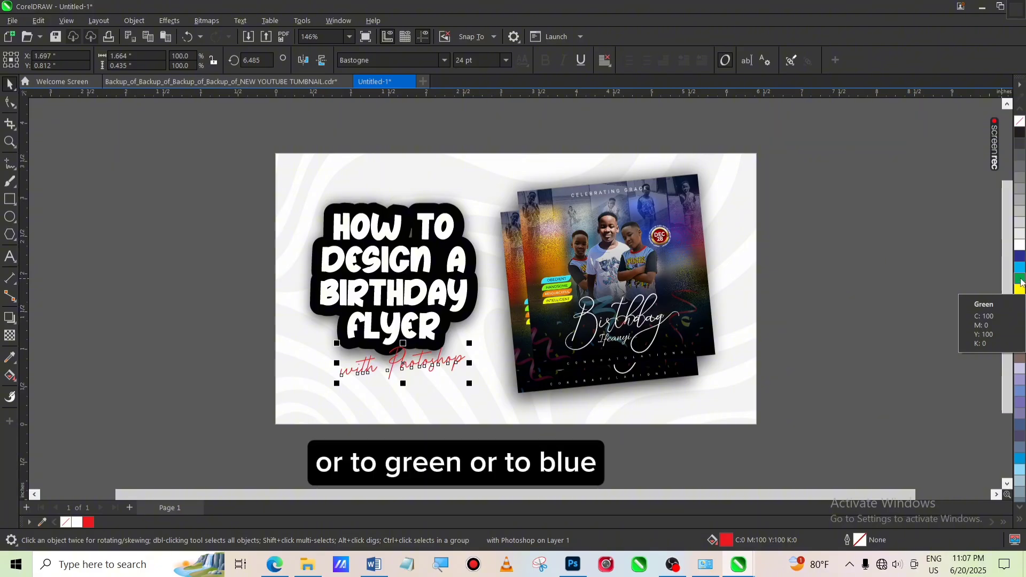
{"action": "left_click", "coordinate": [1020, 279]}
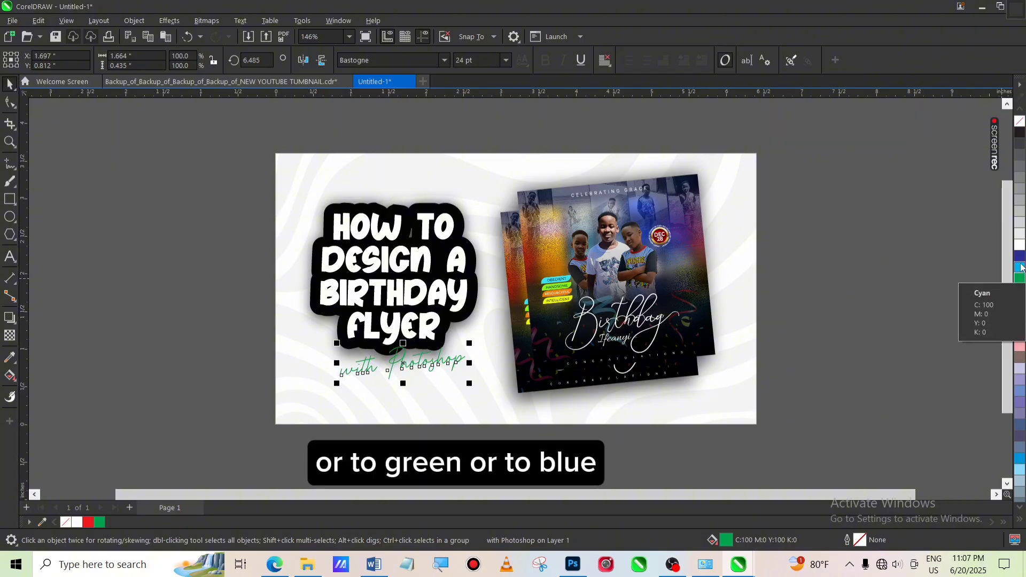
{"action": "left_click", "coordinate": [1020, 258]}
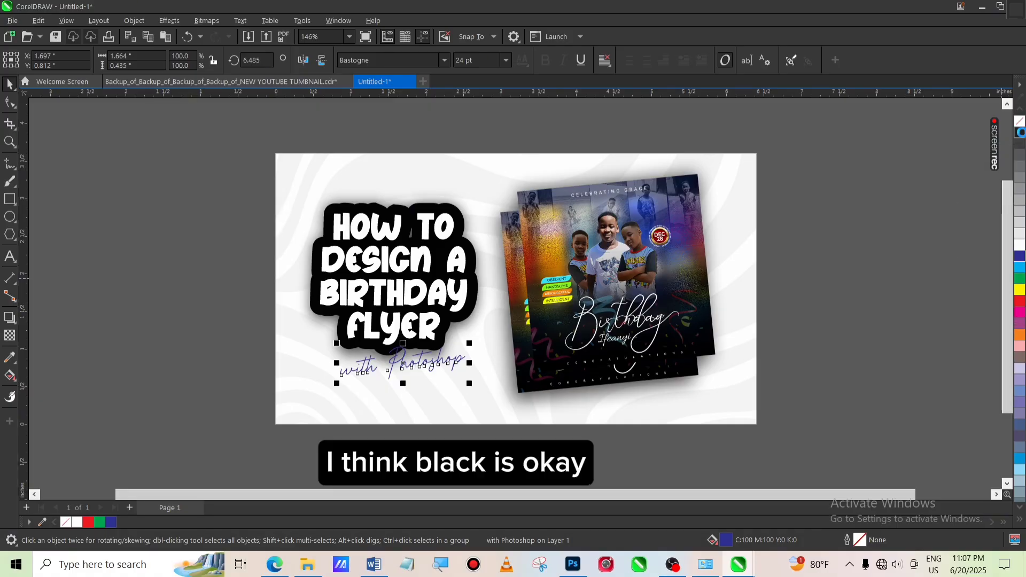
{"action": "left_click", "coordinate": [1020, 133]}
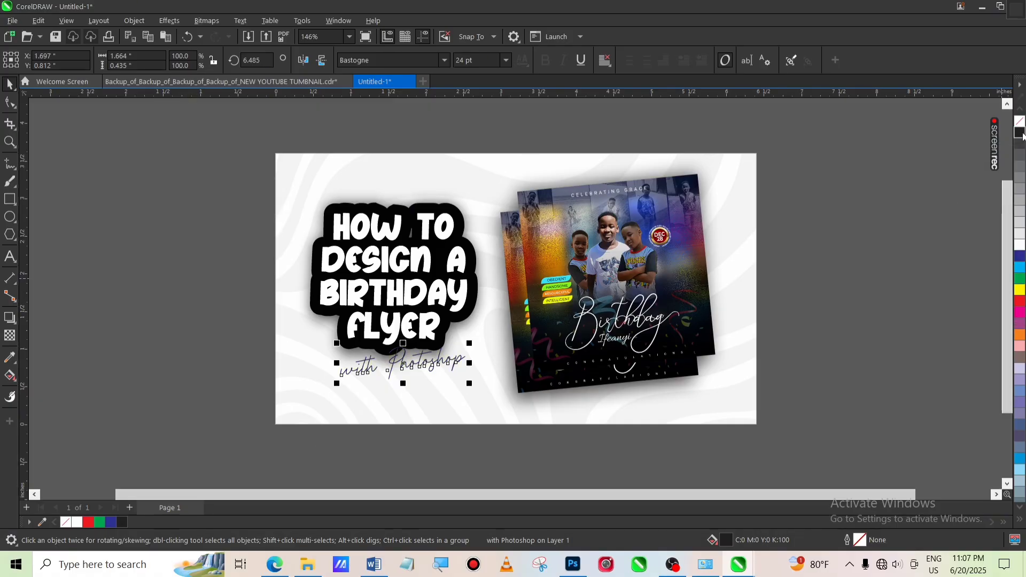
Move the "with Photoshop" text slightly lower beneath the title
{"action": "left_click", "coordinate": [429, 366]}
{"action": "left_click_drag", "start_coordinate": [429, 366], "coordinate": [427, 378]}
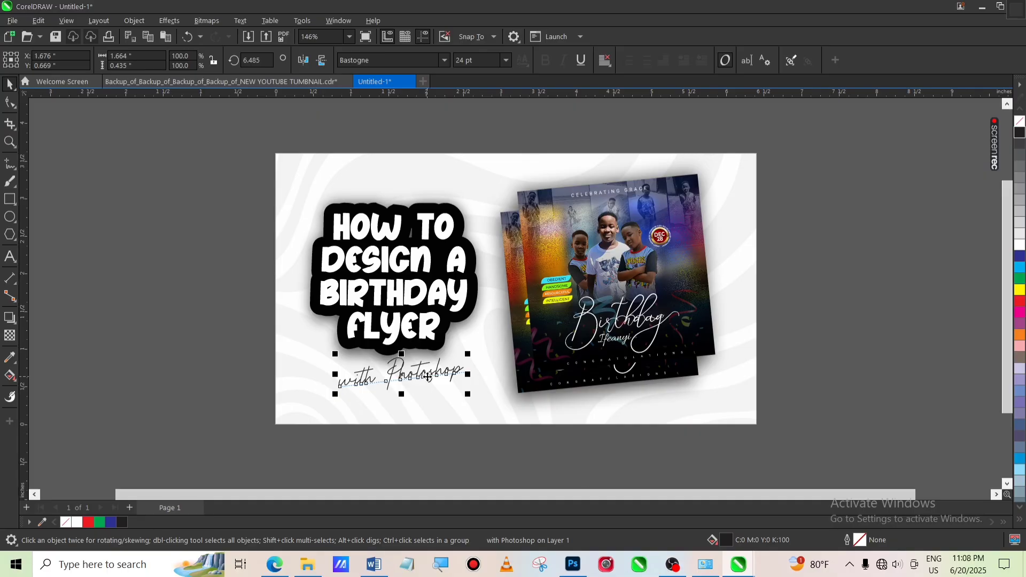
{"action": "left_click", "coordinate": [536, 399]}
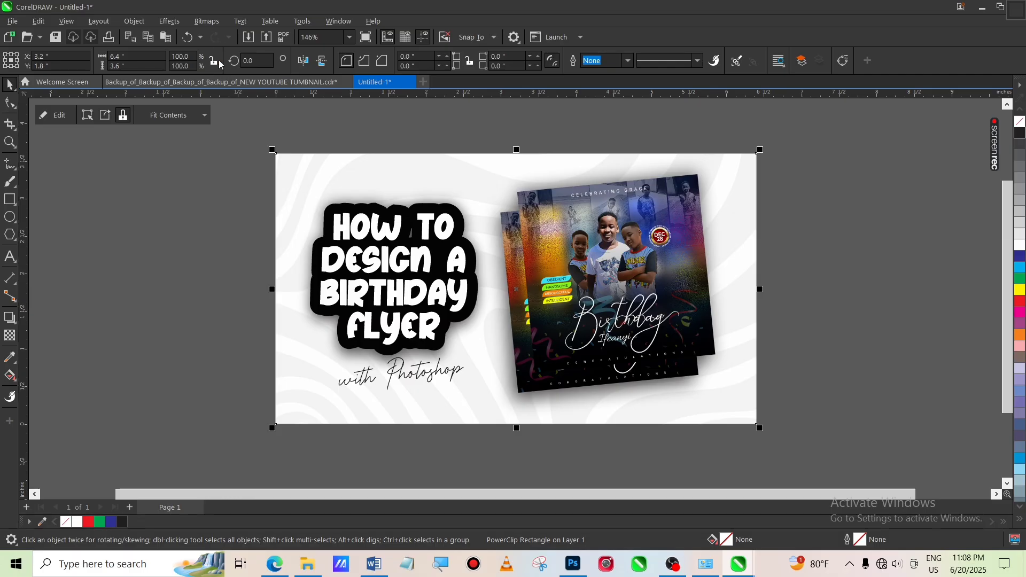
Copy the Photoshop logo and the Tahilah Graphics subscribe badge from the backup thumbnail and paste them into this design
{"action": "left_click", "coordinate": [222, 82]}
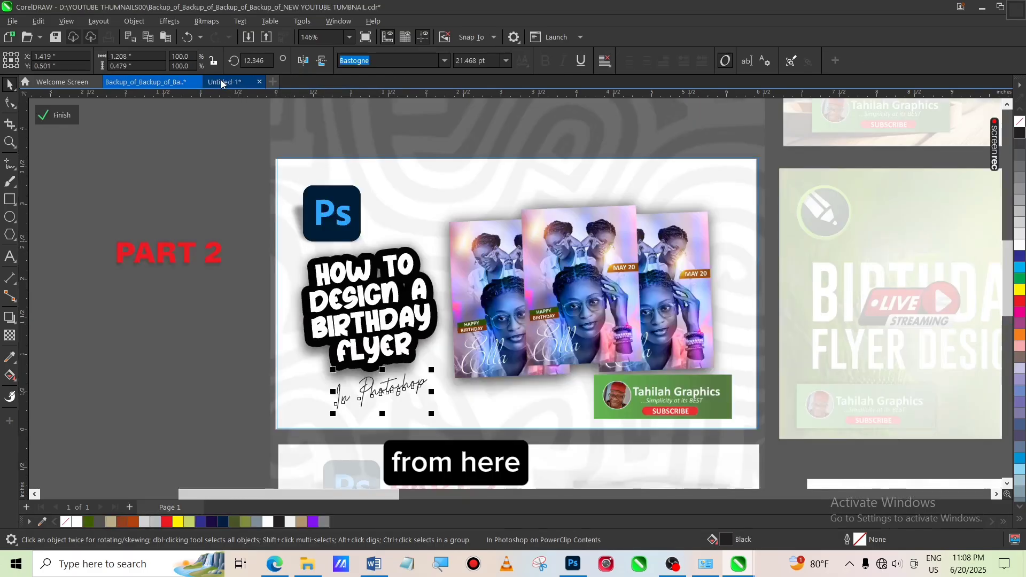
{"action": "left_click", "coordinate": [323, 220]}
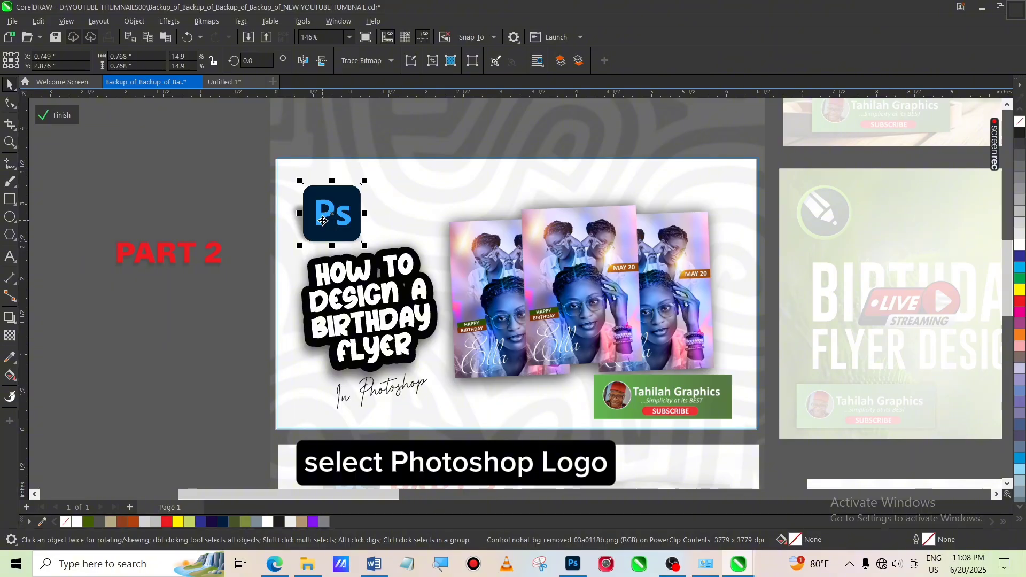
{"action": "left_click", "coordinate": [672, 396], "text": "shift"}
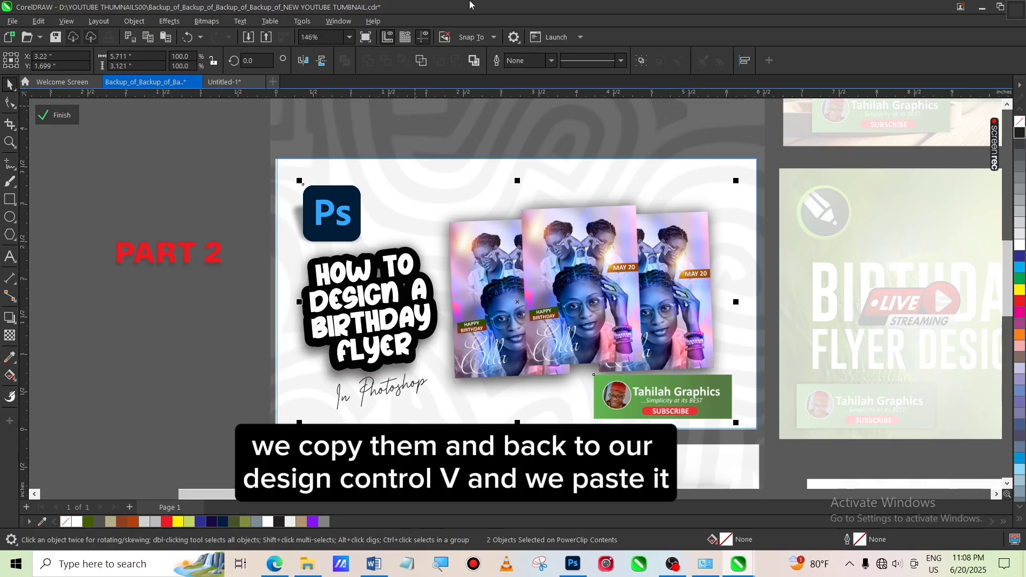
{"action": "left_click", "coordinate": [227, 82]}
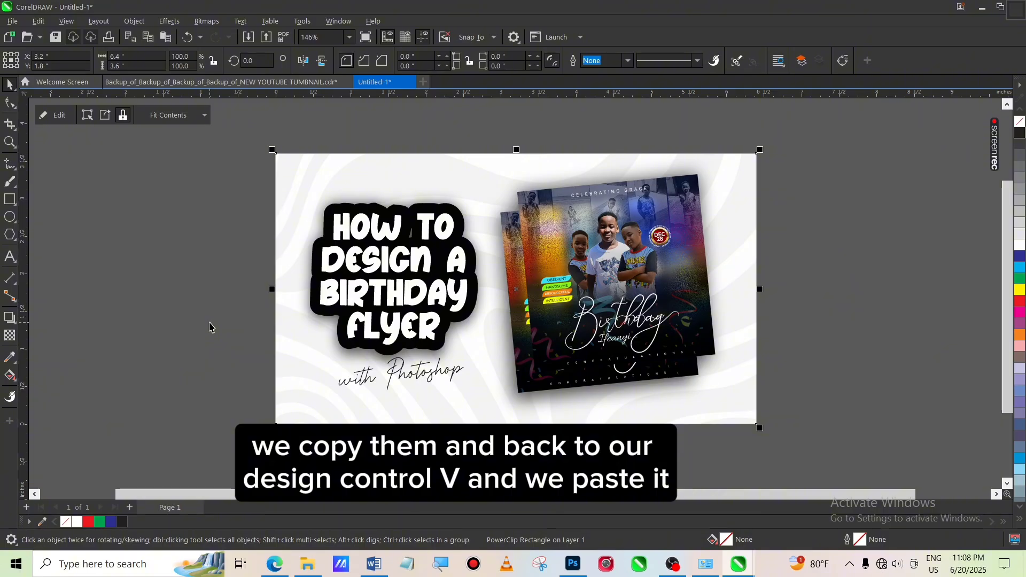
{"action": "key", "text": "ctrl+v"}
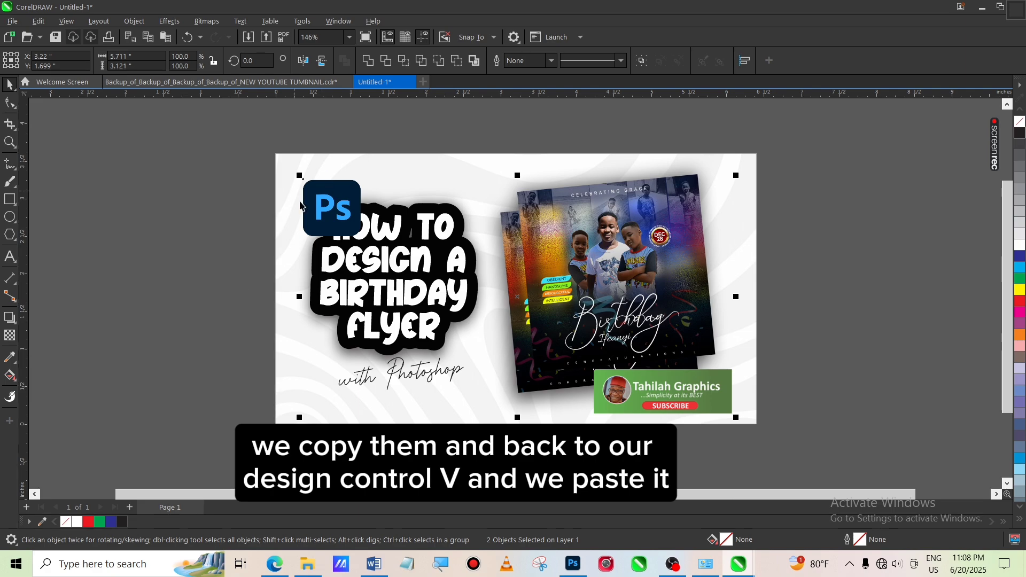
Move the Photoshop logo up into the top-left corner above the title
{"action": "left_click", "coordinate": [193, 213]}
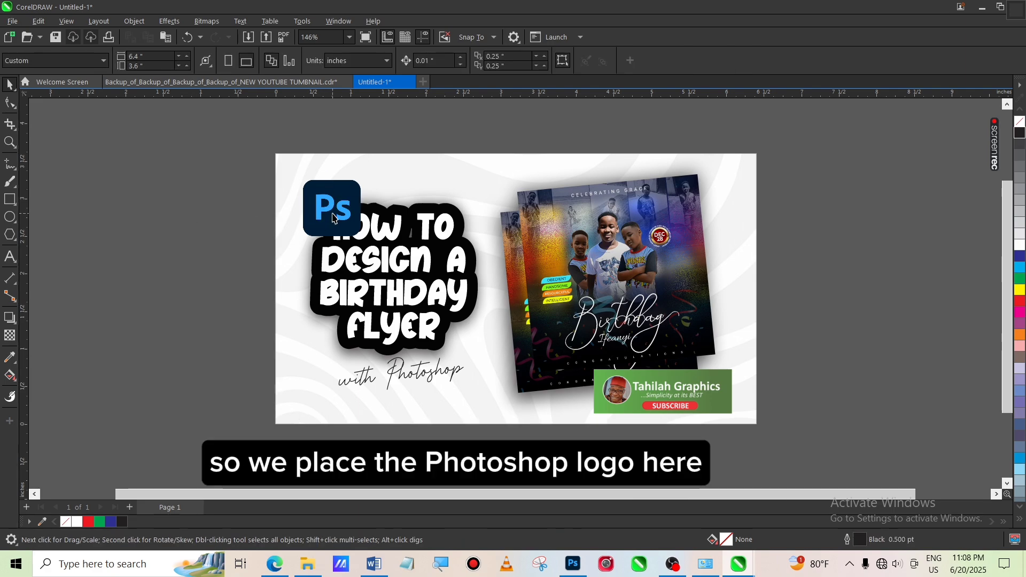
{"action": "left_click", "coordinate": [333, 212]}
{"action": "mouse_move", "coordinate": [333, 212]}
{"action": "left_mouse_down"}
{"action": "mouse_move", "coordinate": [316, 194]}
{"action": "mouse_move", "coordinate": [493, 187]}
{"action": "mouse_move", "coordinate": [410, 171]}
{"action": "mouse_move", "coordinate": [302, 191]}
{"action": "mouse_move", "coordinate": [328, 198]}
{"action": "left_mouse_up"}
{"action": "left_click", "coordinate": [488, 191]}
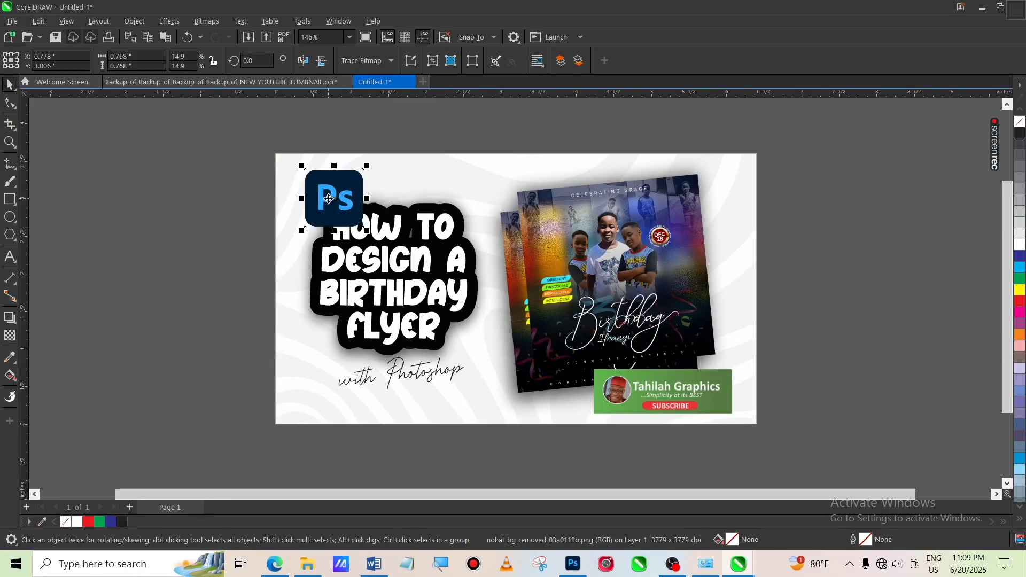
Move the title group slightly lower on the thumbnail
{"action": "left_click", "coordinate": [394, 291]}
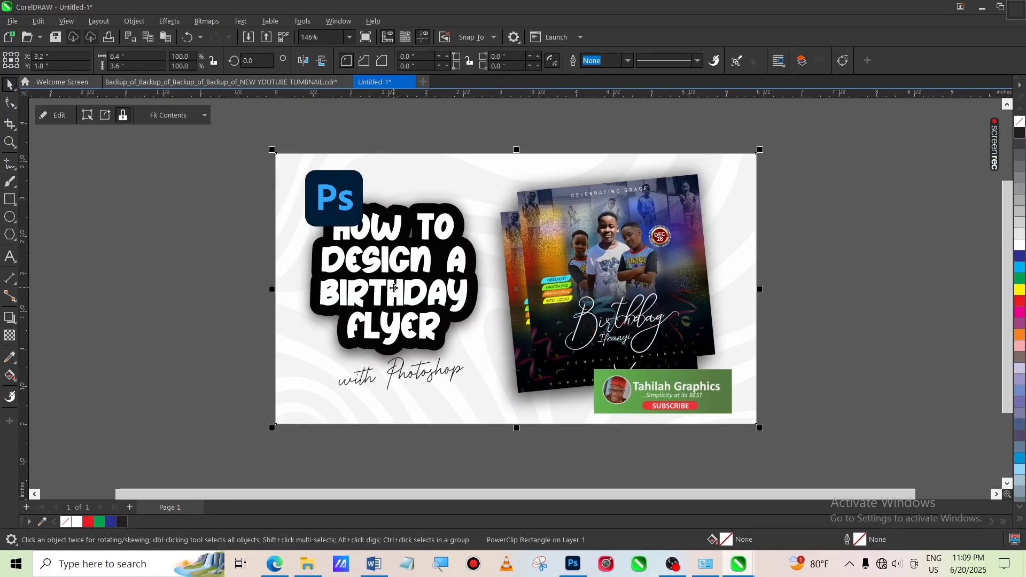
{"action": "left_click", "coordinate": [394, 288], "text": "ctrl"}
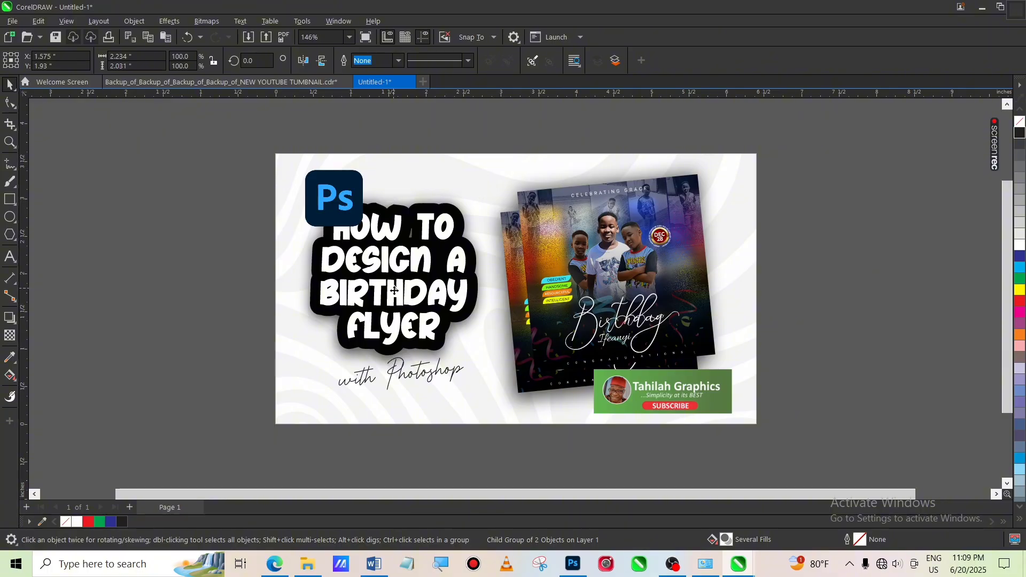
{"action": "mouse_move", "coordinate": [394, 289]}
{"action": "left_mouse_down"}
{"action": "mouse_move", "coordinate": [402, 313]}
{"action": "mouse_move", "coordinate": [395, 298]}
{"action": "left_mouse_up"}
Move the Photoshop logo and shrink it to about 0.5 inch square in the top-left corner
{"action": "left_click", "coordinate": [332, 196]}
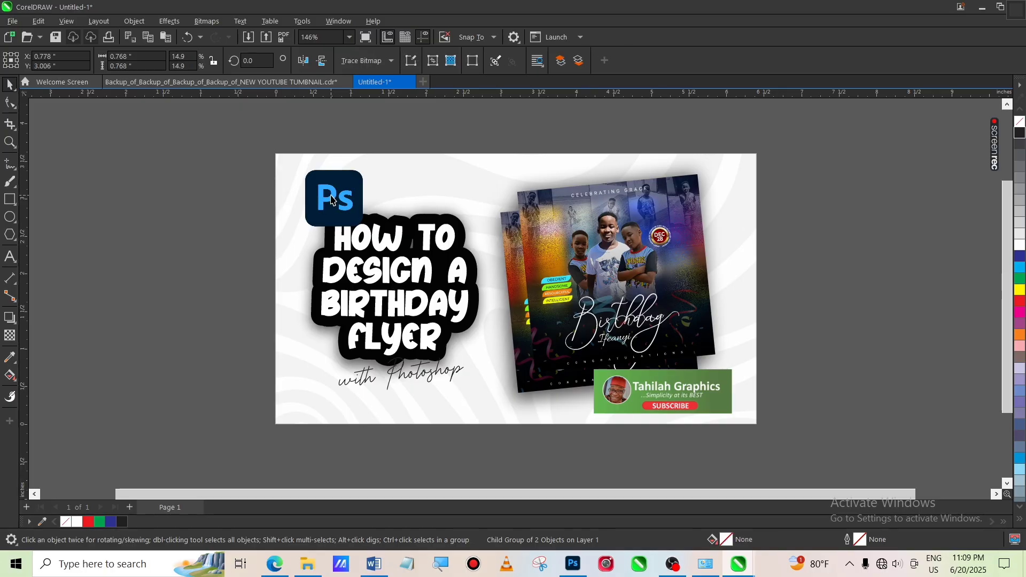
{"action": "mouse_move", "coordinate": [331, 196]}
{"action": "left_mouse_down"}
{"action": "mouse_move", "coordinate": [473, 166]}
{"action": "mouse_move", "coordinate": [482, 184]}
{"action": "left_mouse_up"}
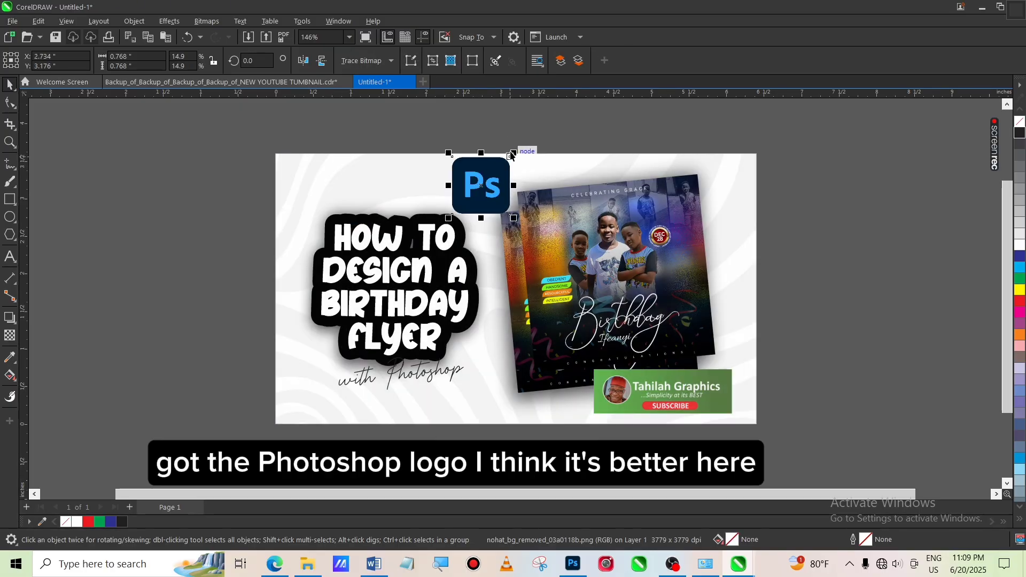
{"action": "left_click_drag", "start_coordinate": [515, 150], "coordinate": [320, 188]}
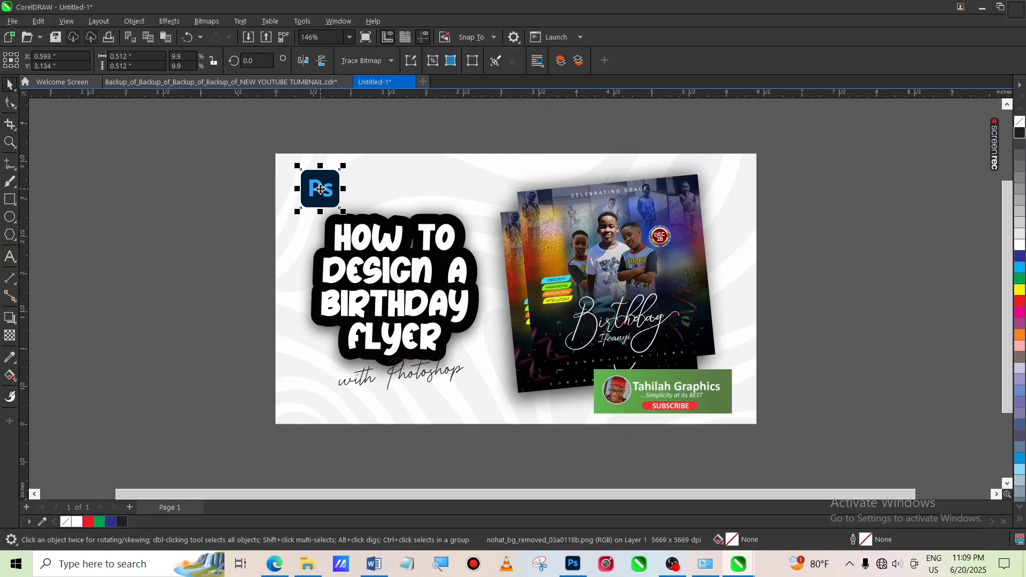
Nudge the Tahilah Graphics subscribe badge slightly to the left
{"action": "left_click", "coordinate": [671, 391]}
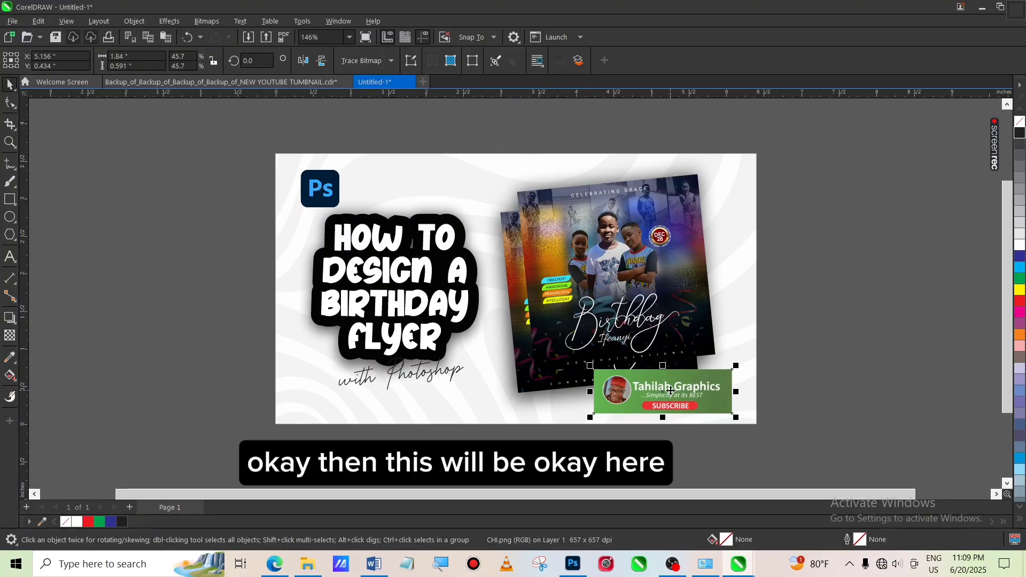
{"action": "mouse_move", "coordinate": [671, 391]}
{"action": "left_mouse_down"}
{"action": "mouse_move", "coordinate": [655, 402]}
{"action": "mouse_move", "coordinate": [547, 409]}
{"action": "mouse_move", "coordinate": [363, 411]}
{"action": "mouse_move", "coordinate": [668, 390]}
{"action": "left_mouse_up"}
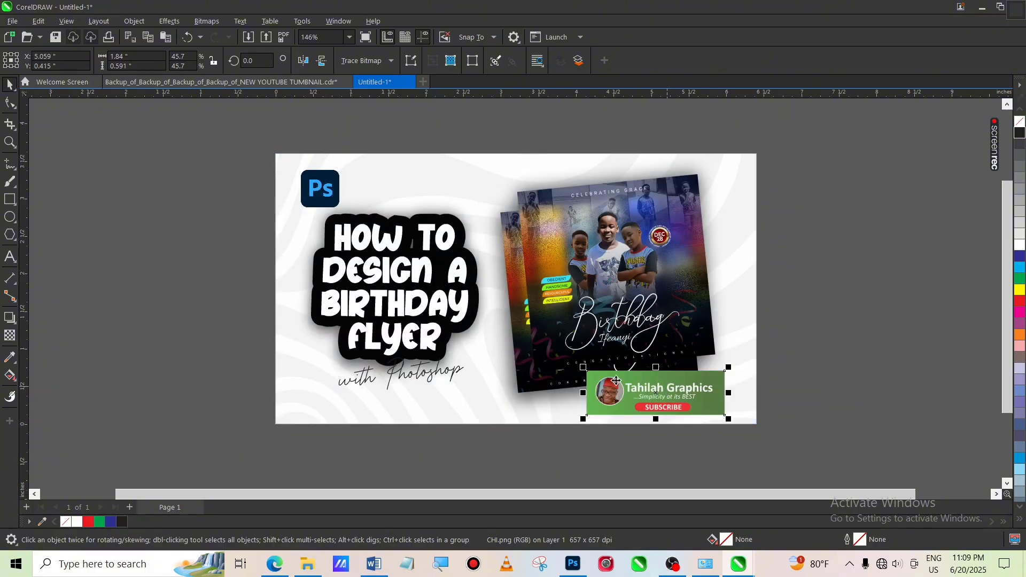
Move the "with Photoshop" subtitle and the title group slightly lower on the thumbnail
{"action": "left_click", "coordinate": [419, 375]}
{"action": "left_click_drag", "start_coordinate": [419, 375], "coordinate": [421, 394]}
{"action": "left_click", "coordinate": [396, 291]}
{"action": "left_click", "coordinate": [397, 291]}
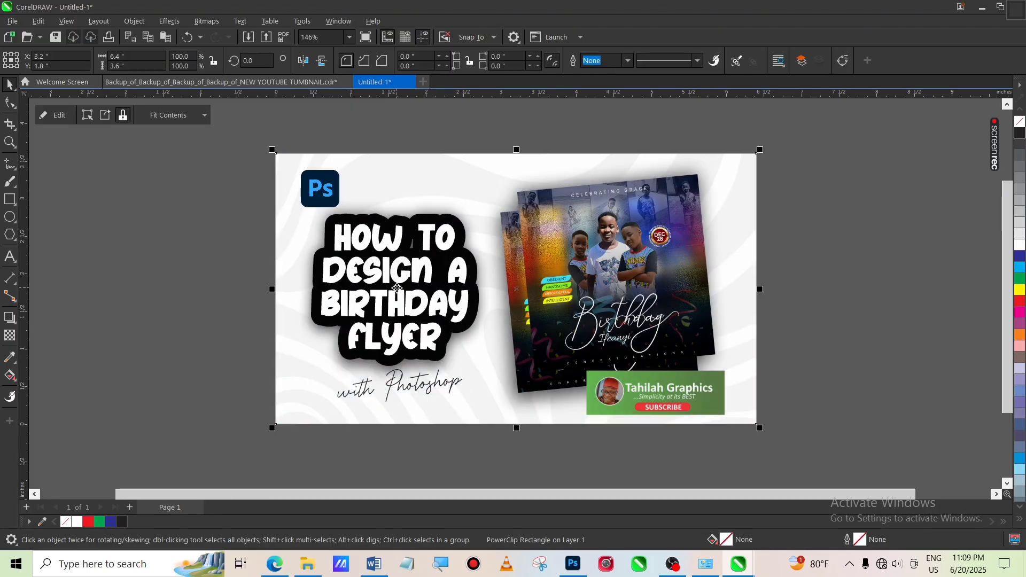
{"action": "left_click", "coordinate": [397, 288], "text": "ctrl"}
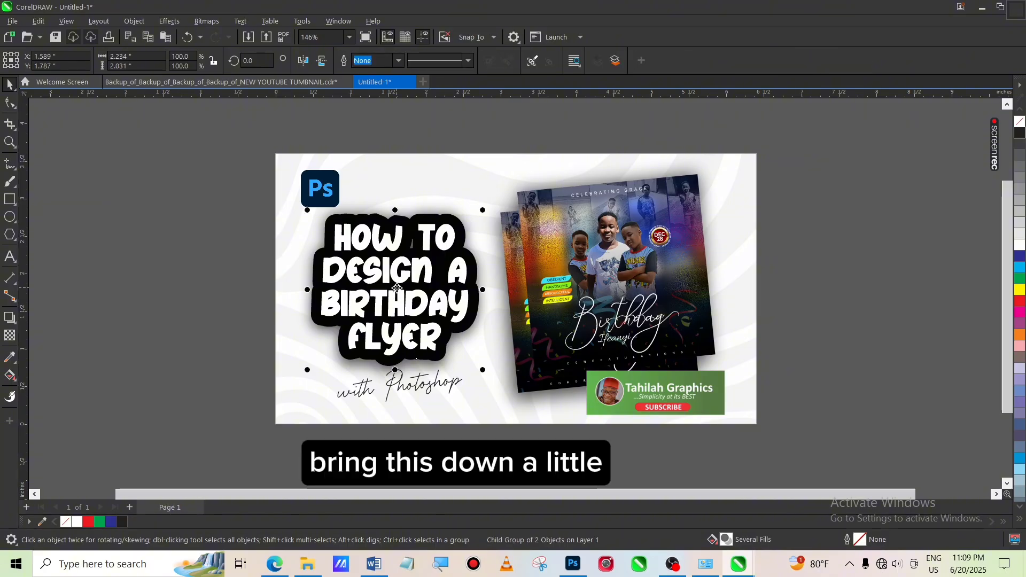
{"action": "left_click_drag", "start_coordinate": [396, 289], "coordinate": [395, 301]}
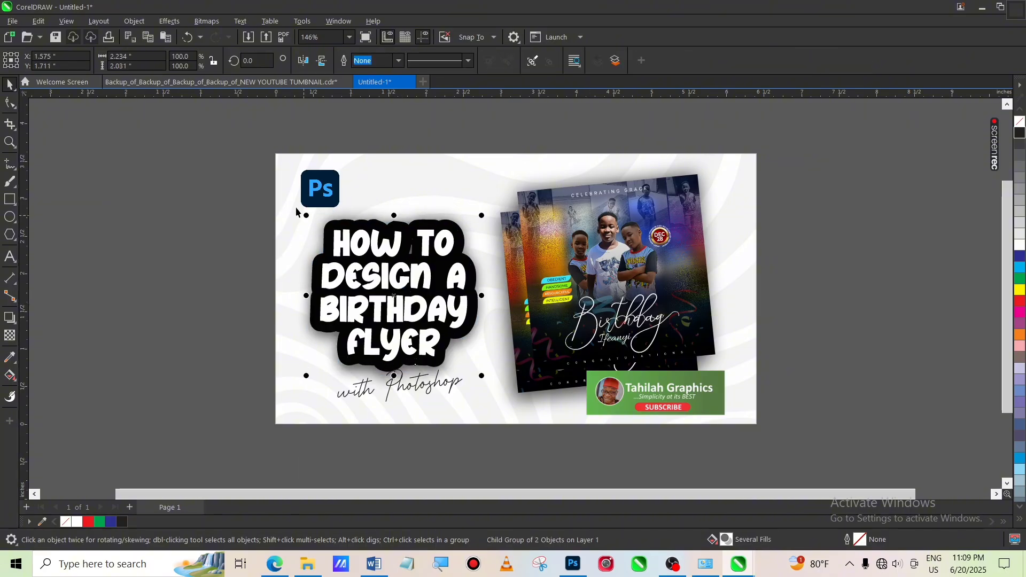
PowerClip the Photoshop logo inside the background frame
{"action": "left_click", "coordinate": [215, 174]}
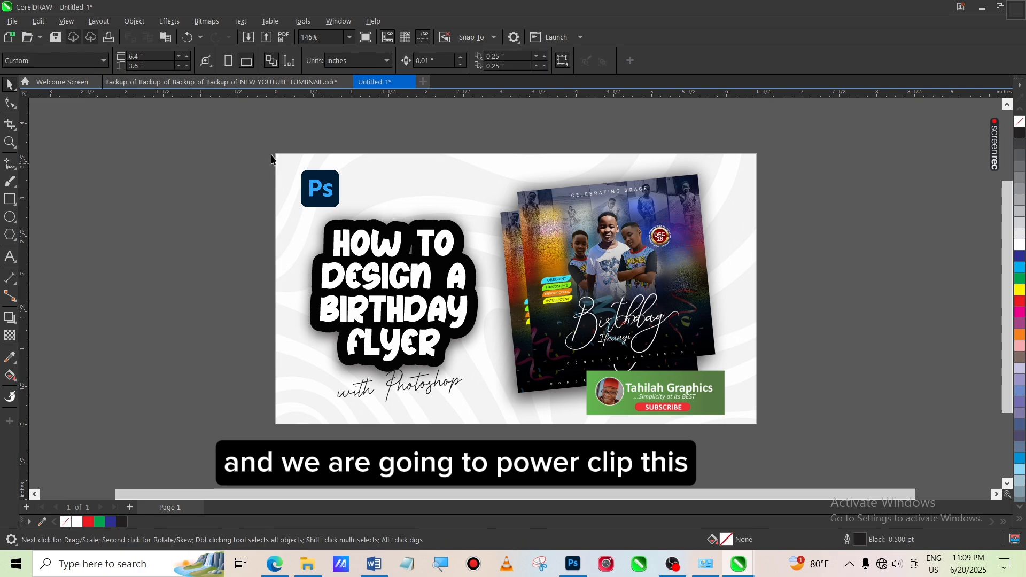
{"action": "left_click", "coordinate": [321, 182]}
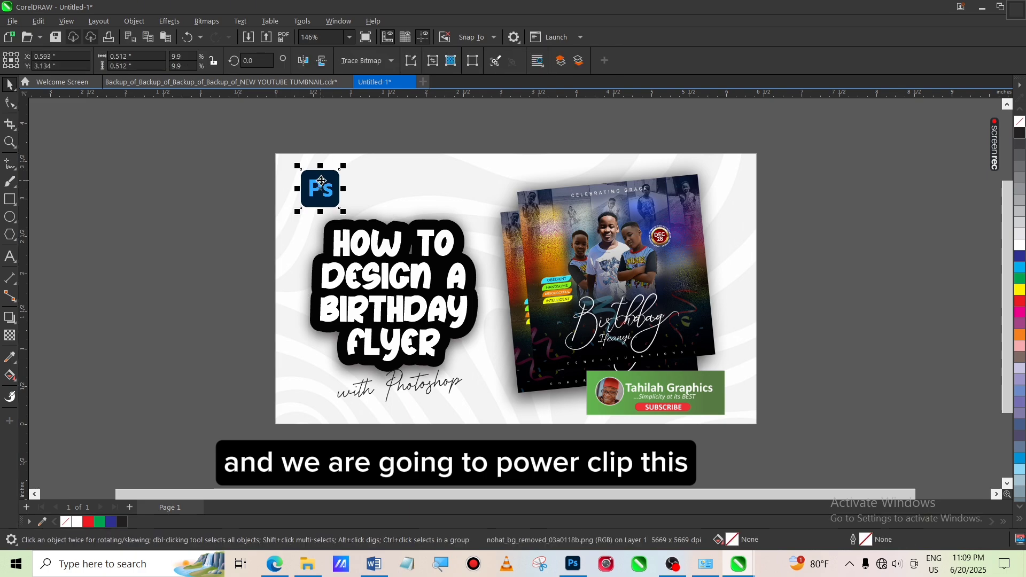
{"action": "right_click", "coordinate": [322, 181]}
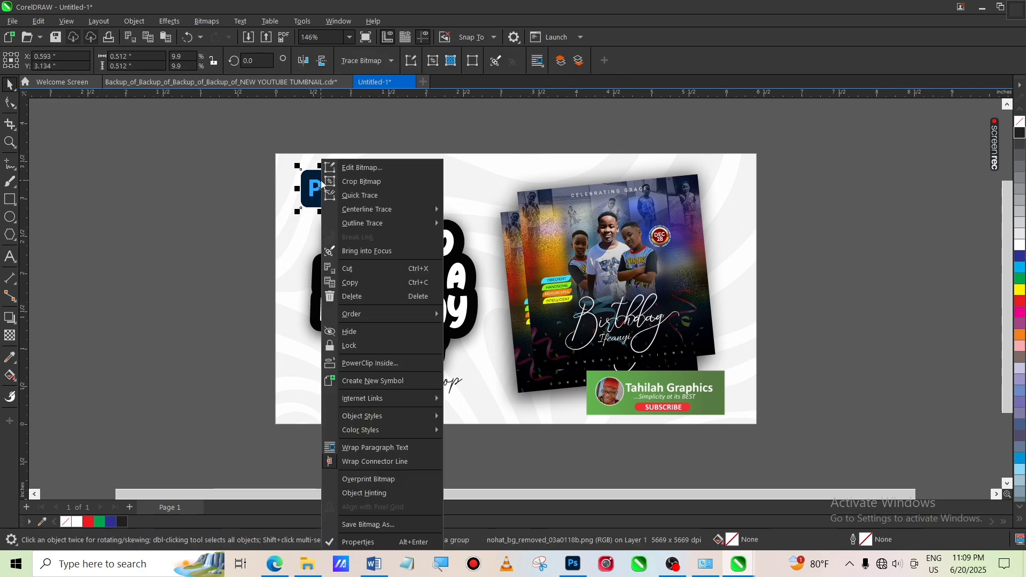
{"action": "left_click", "coordinate": [397, 361]}
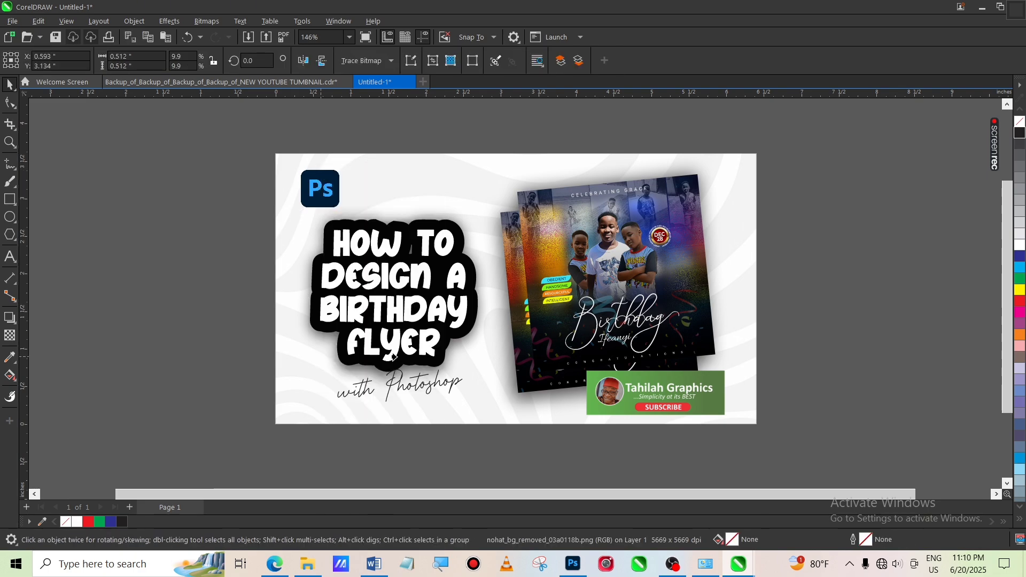
{"action": "left_click", "coordinate": [481, 170]}
{"action": "left_click", "coordinate": [646, 405]}
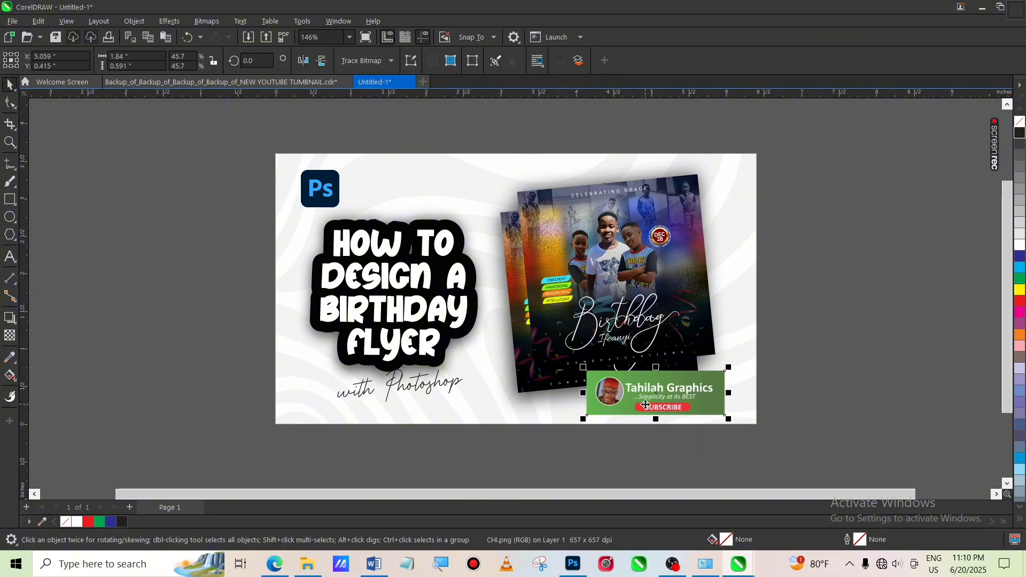
{"action": "double_click", "coordinate": [646, 405]}
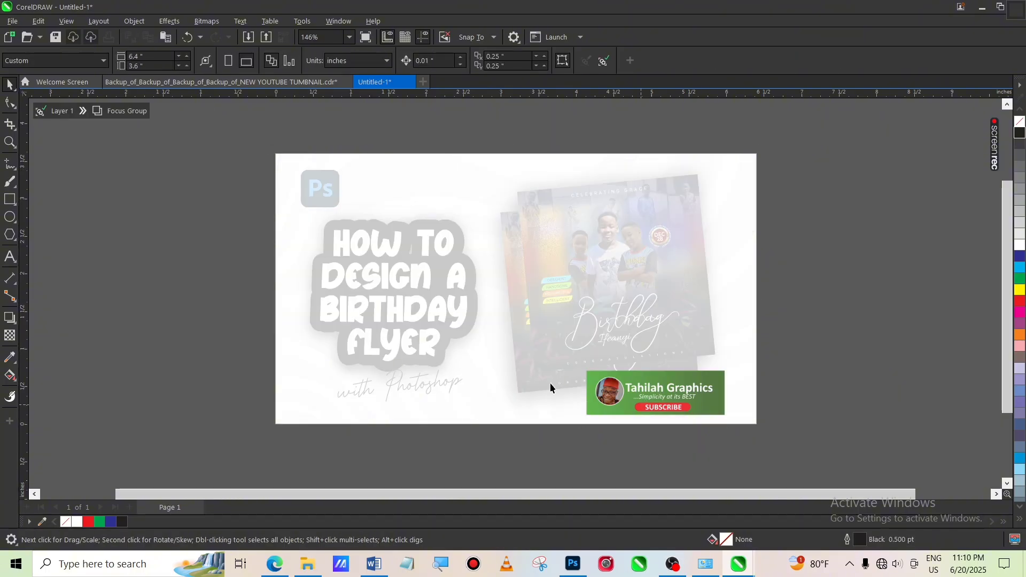
{"action": "left_click", "coordinate": [83, 111]}
{"action": "left_click", "coordinate": [98, 126]}
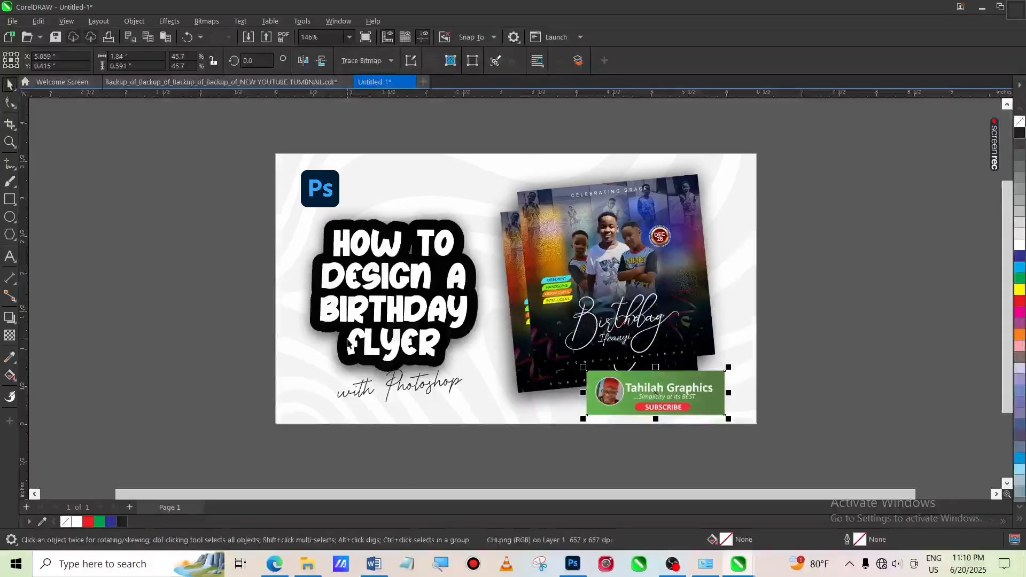
PowerClip the Tahilah Graphics subscribe badge inside the background frame
{"action": "right_click", "coordinate": [669, 393]}
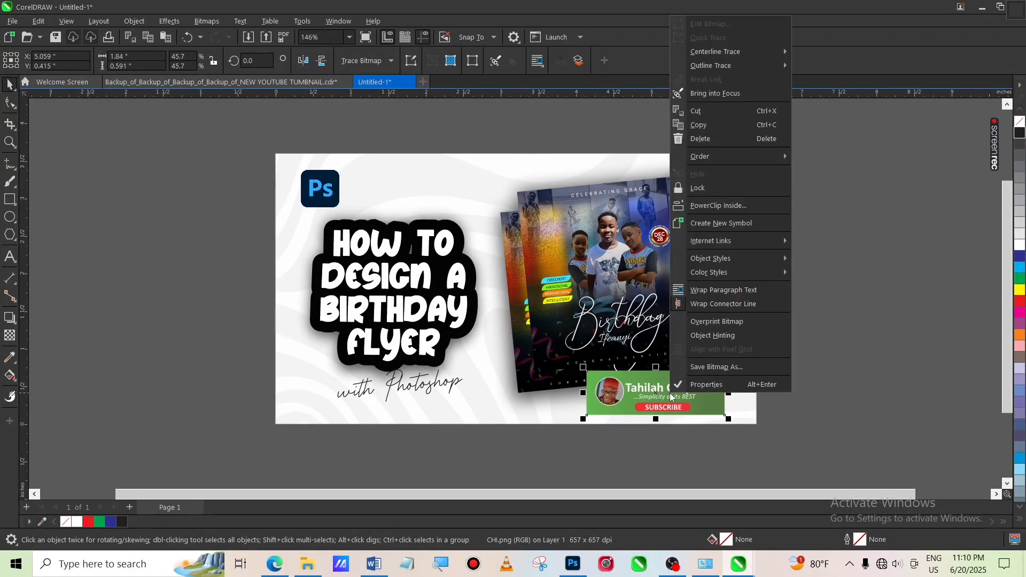
{"action": "left_click", "coordinate": [725, 205]}
{"action": "left_click", "coordinate": [726, 204]}
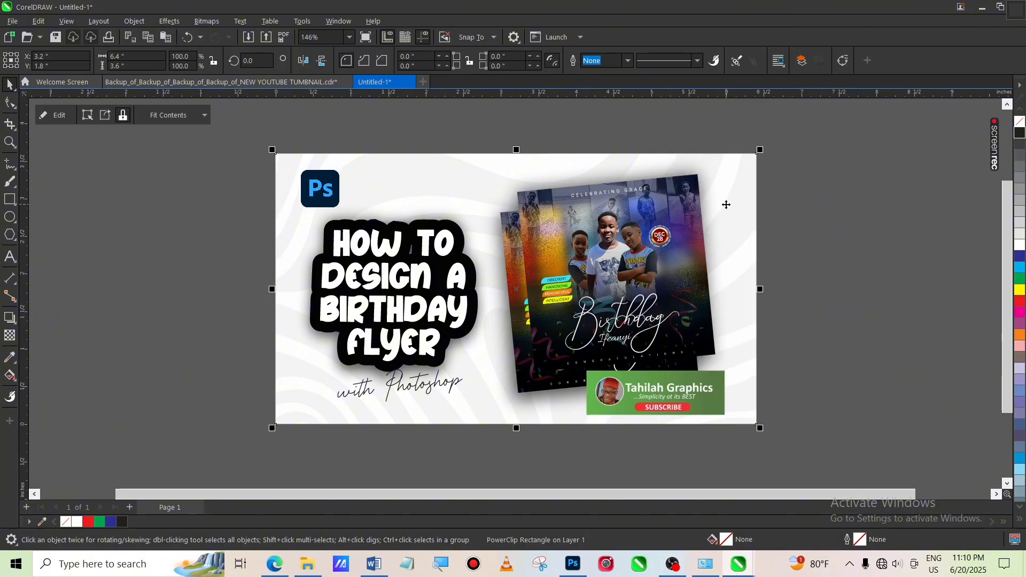
PowerClip the "with Photoshop" text inside the background frame, then deselect everything
{"action": "left_click", "coordinate": [415, 389]}
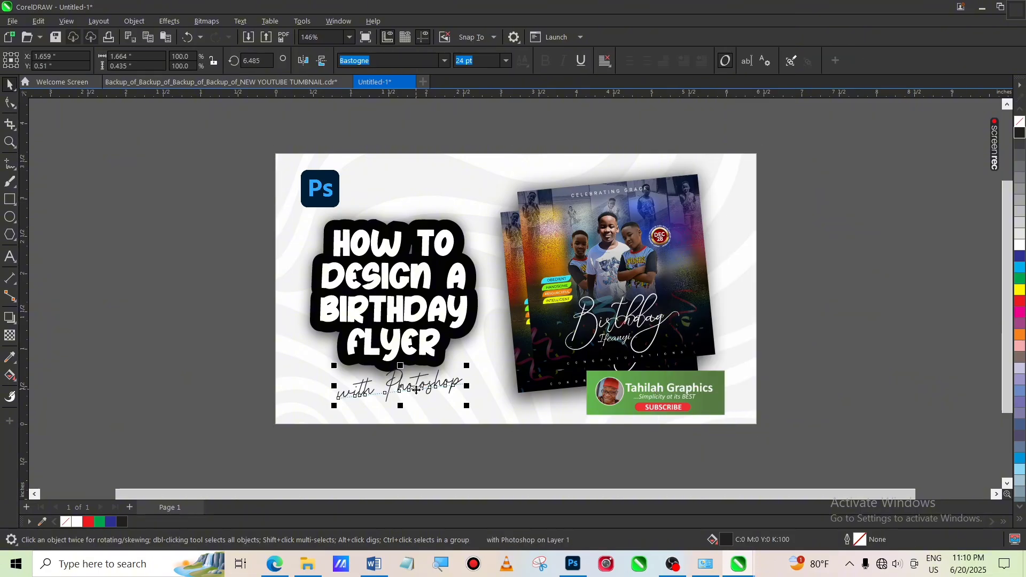
{"action": "right_click", "coordinate": [416, 391]}
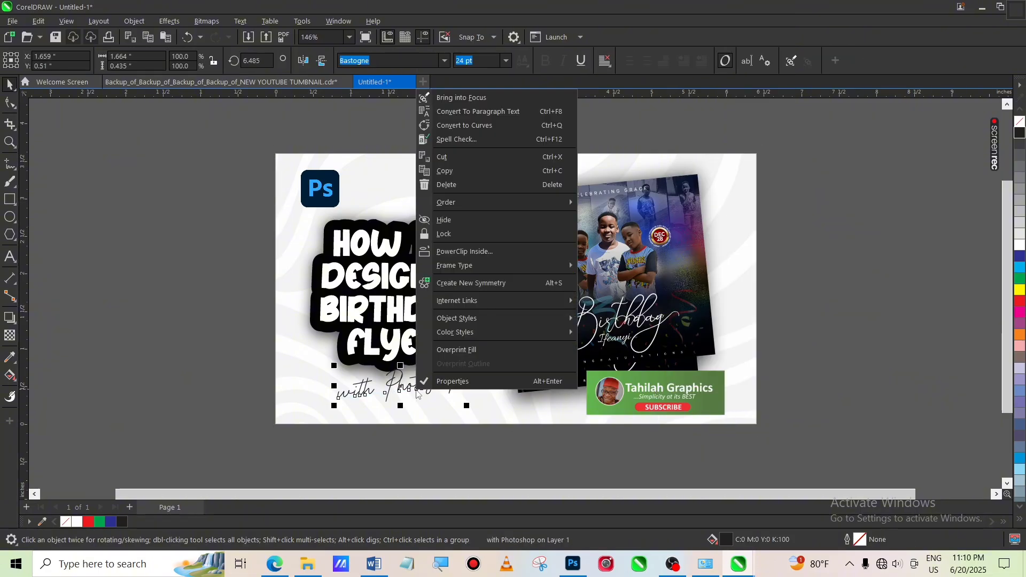
{"action": "left_click", "coordinate": [462, 252]}
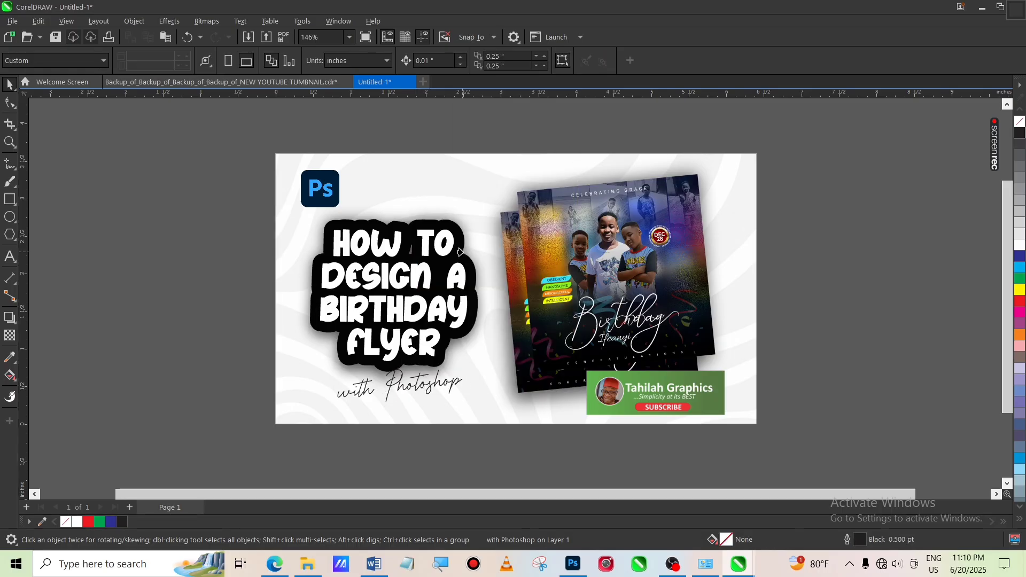
{"action": "left_click", "coordinate": [410, 170]}
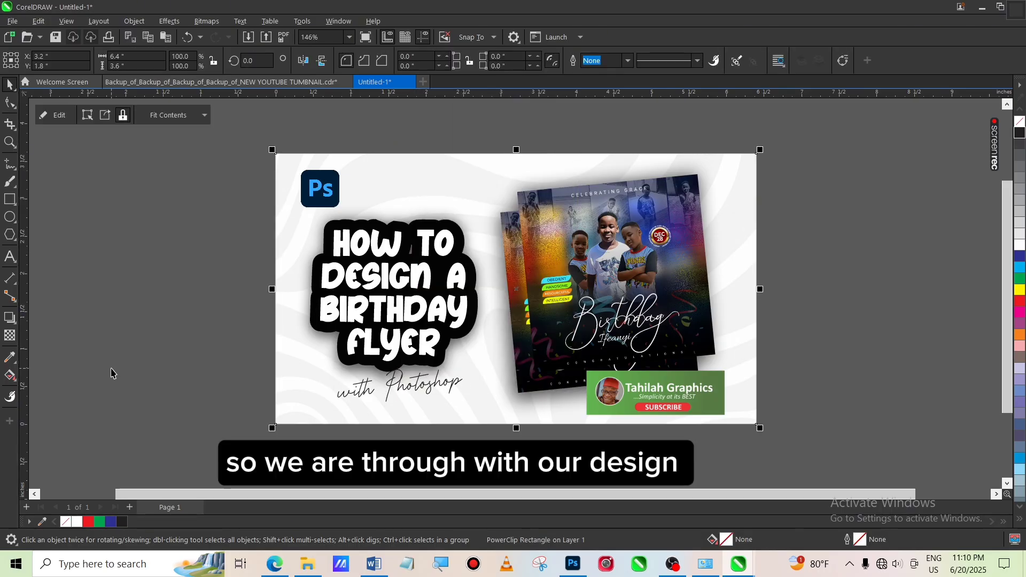
{"action": "left_click", "coordinate": [178, 366]}
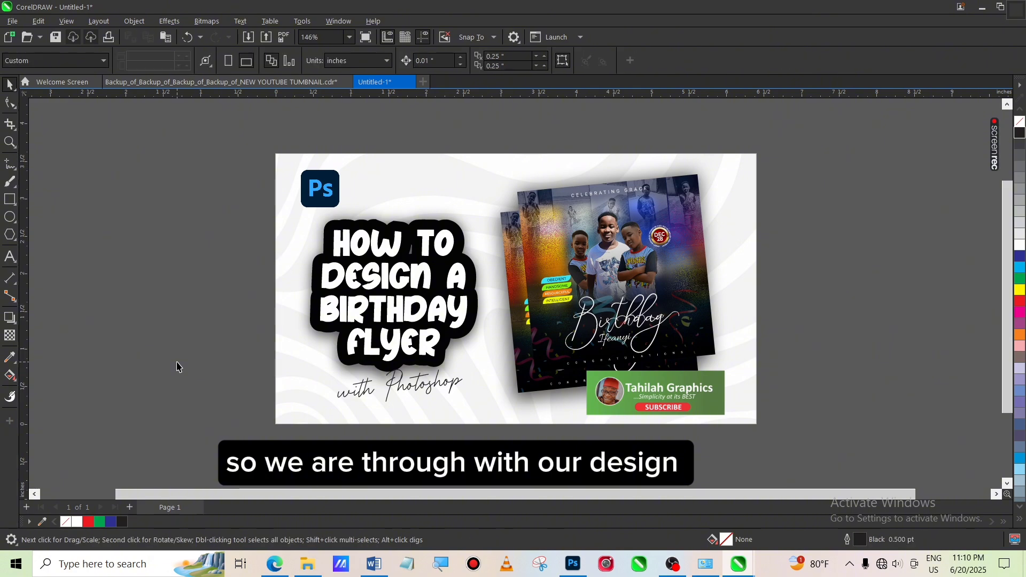